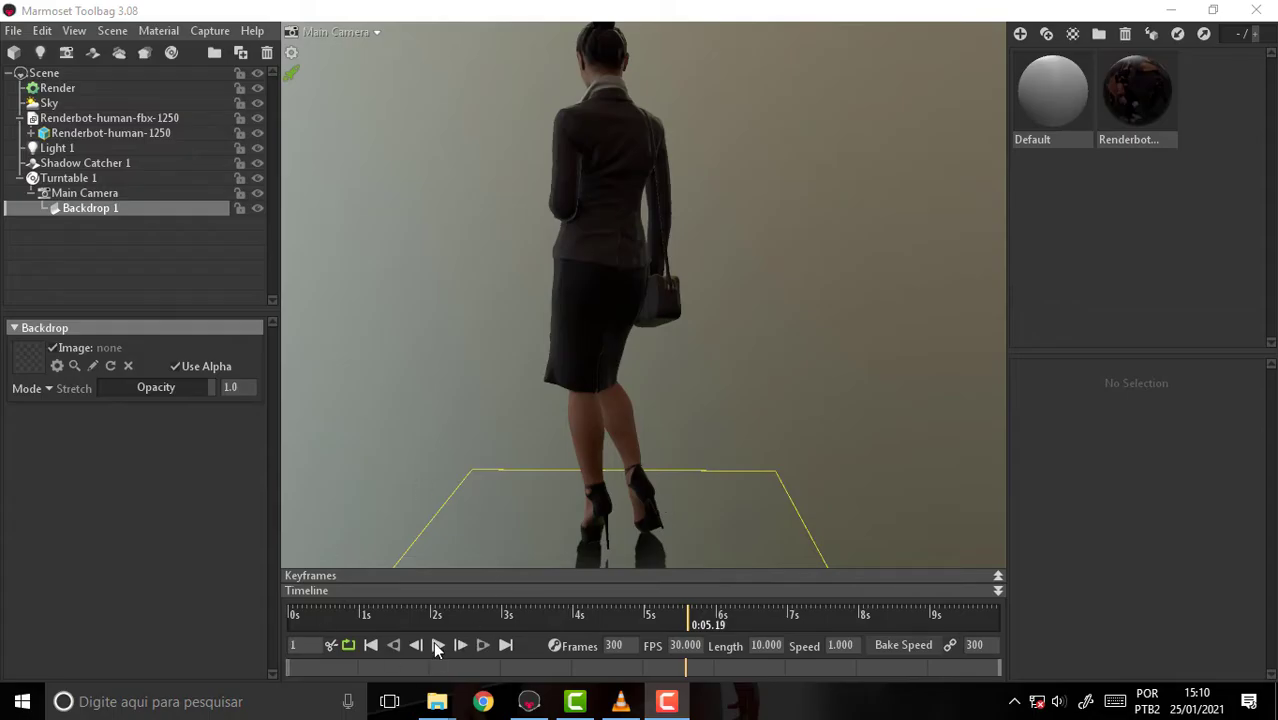
# Preview the existing turntable animation, toggling the full-window viewport, then stop playback.
pyautogui.click(437, 646)
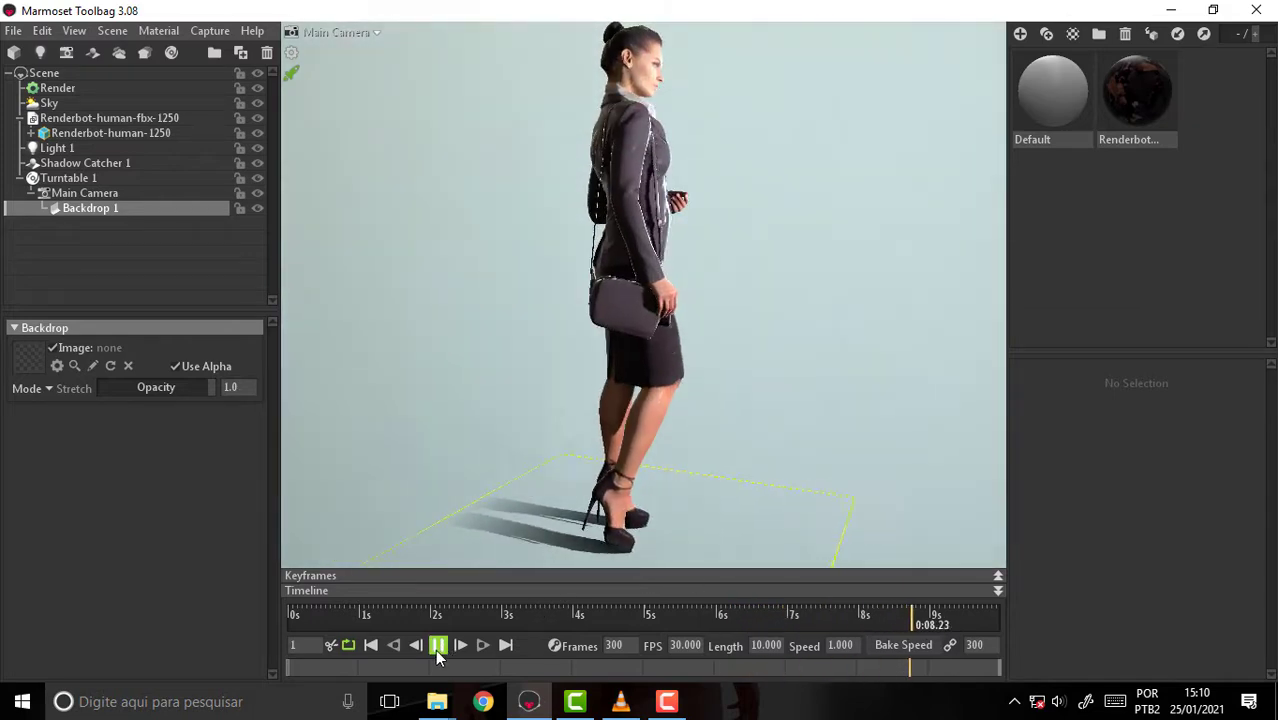
pyautogui.click(436, 648)
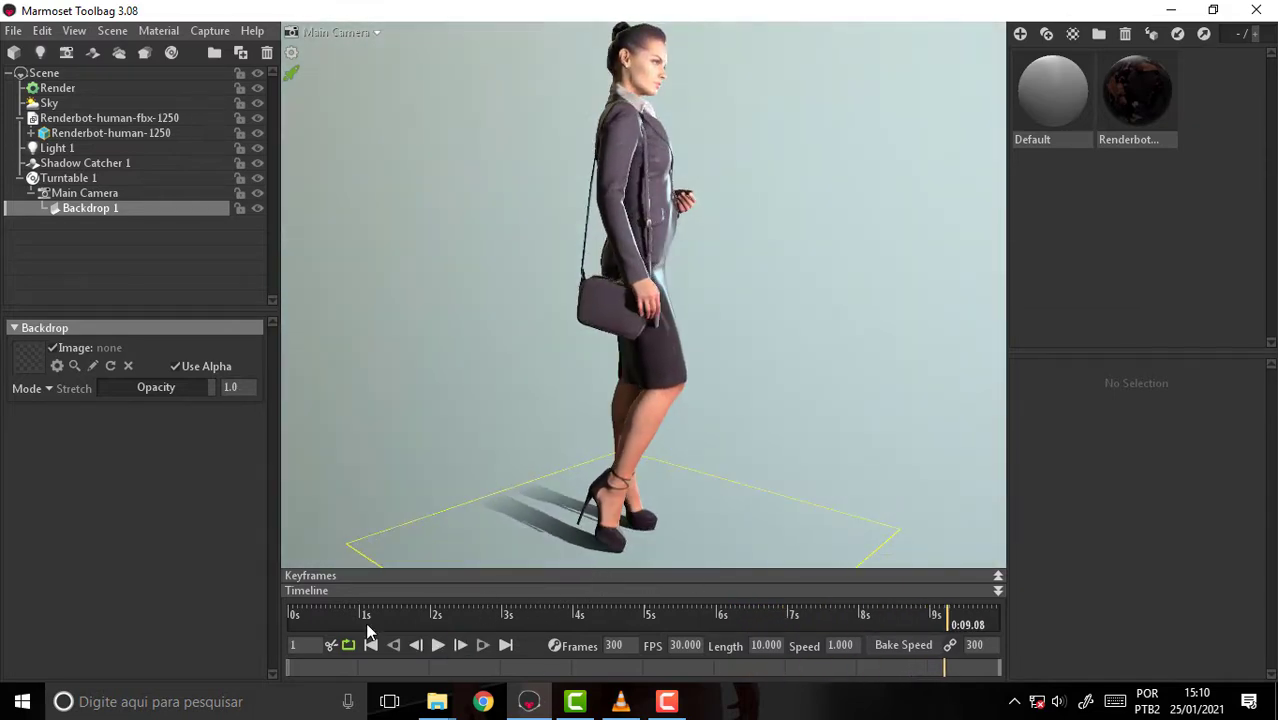
pyautogui.press('Tab')
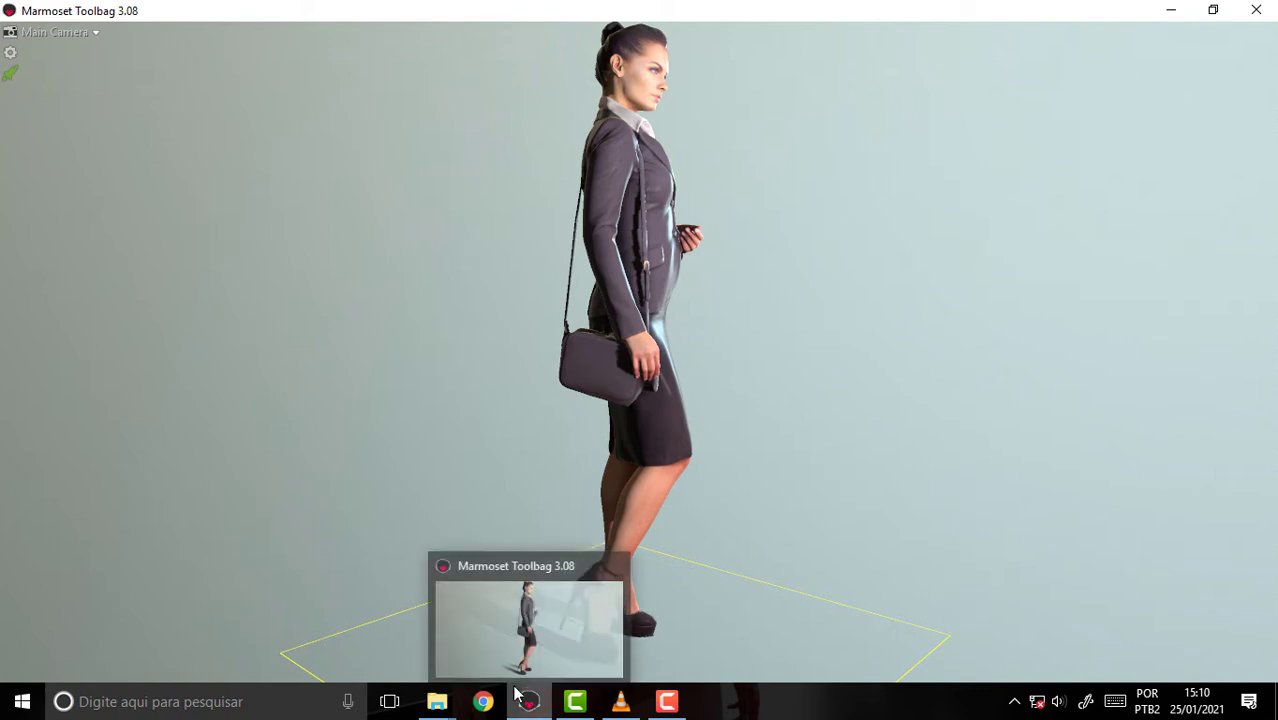
pyautogui.press('Tab')
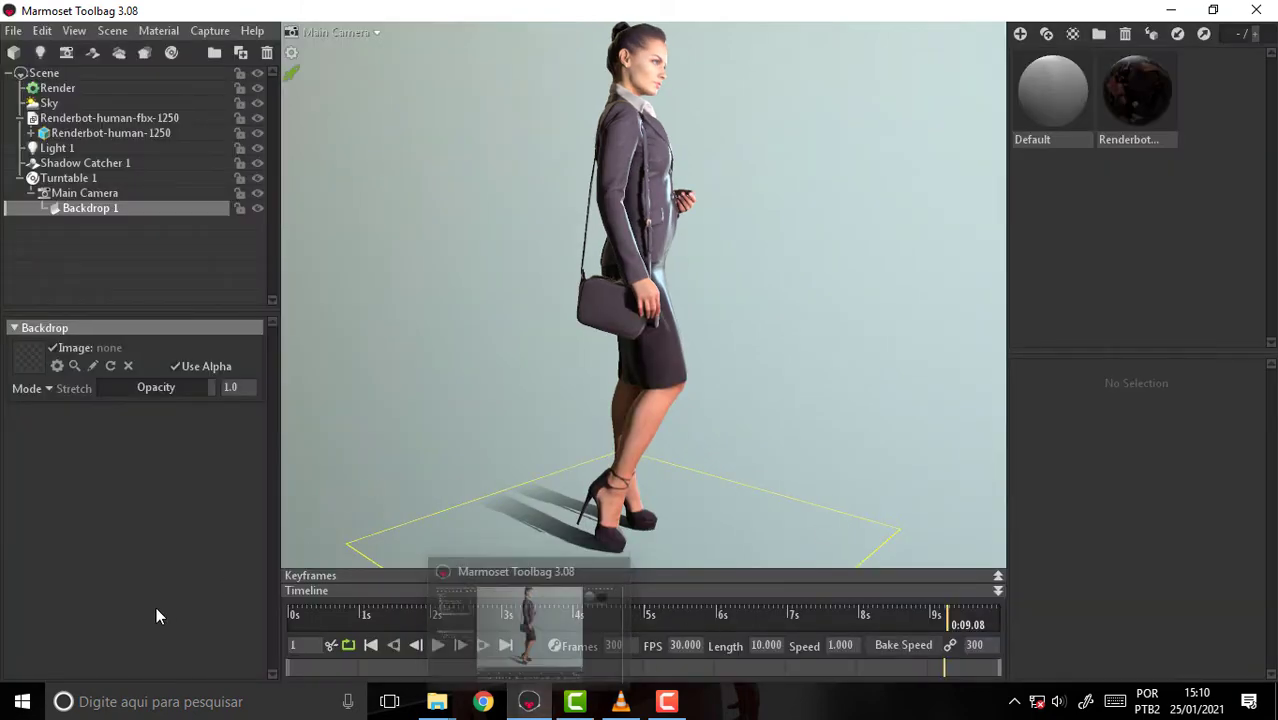
pyautogui.click(439, 646)
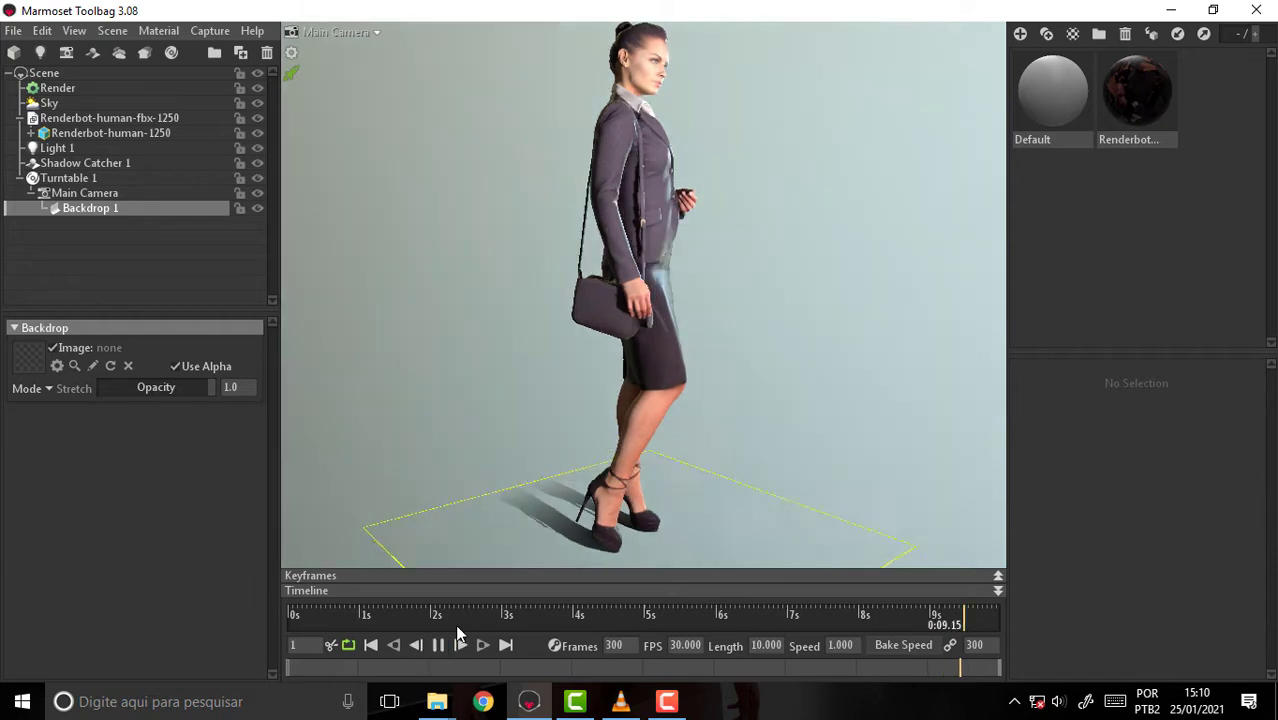
pyautogui.press('Tab')
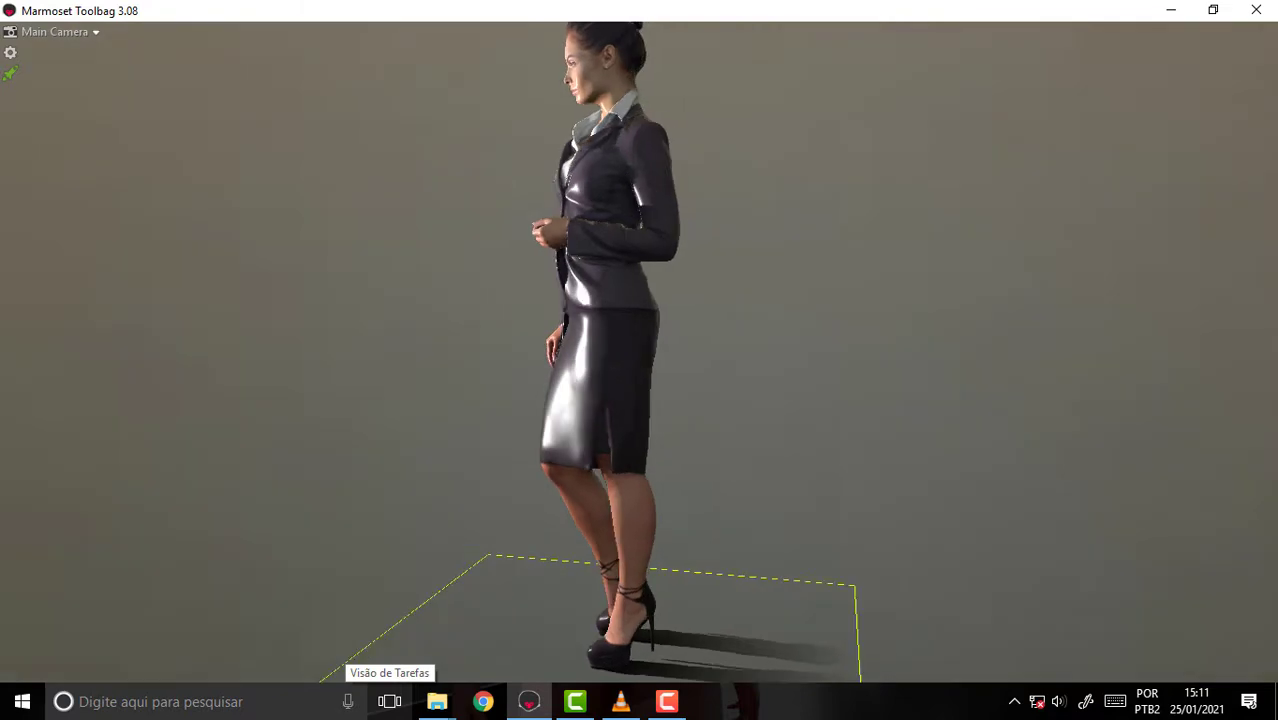
pyautogui.press('Tab')
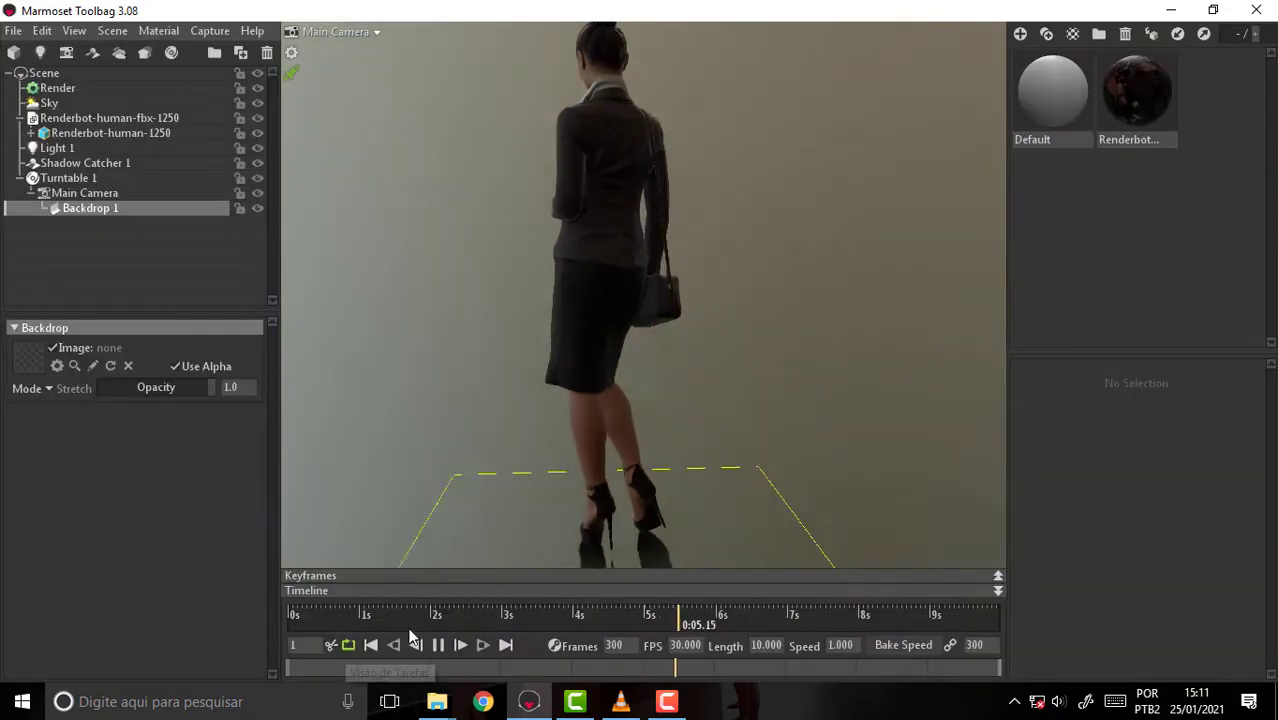
pyautogui.press('Tab')
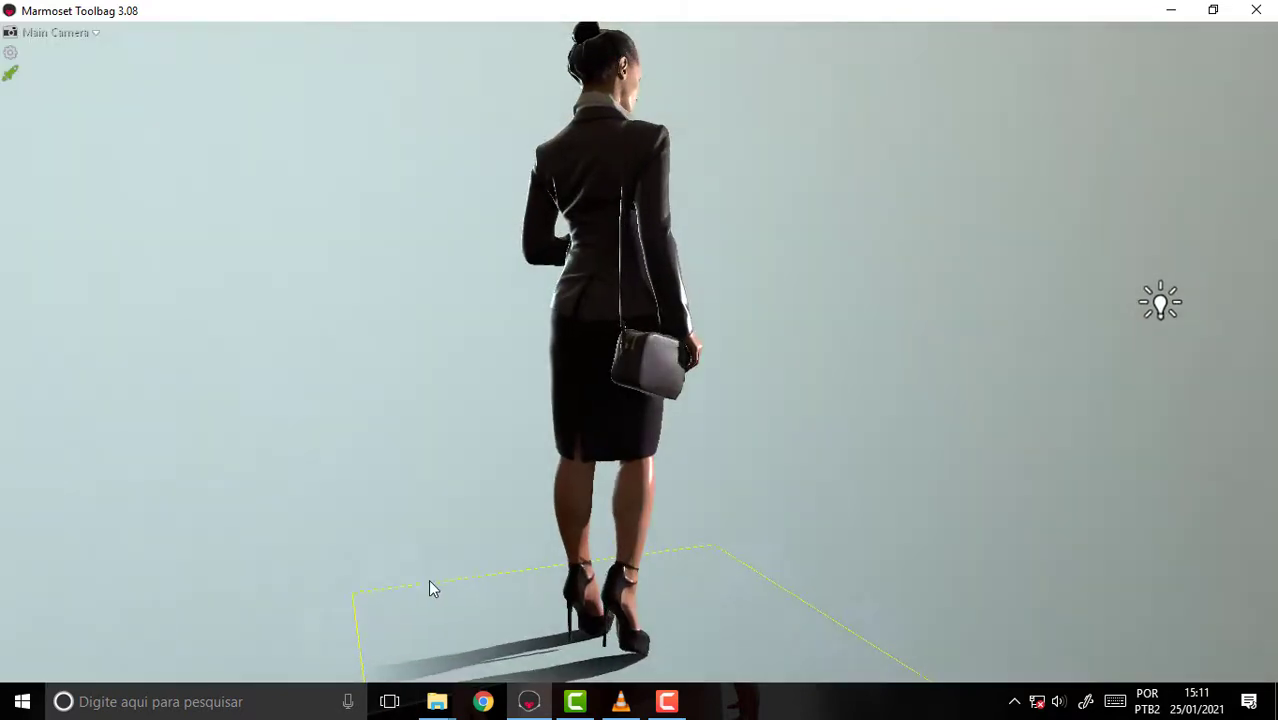
pyautogui.press('Tab')
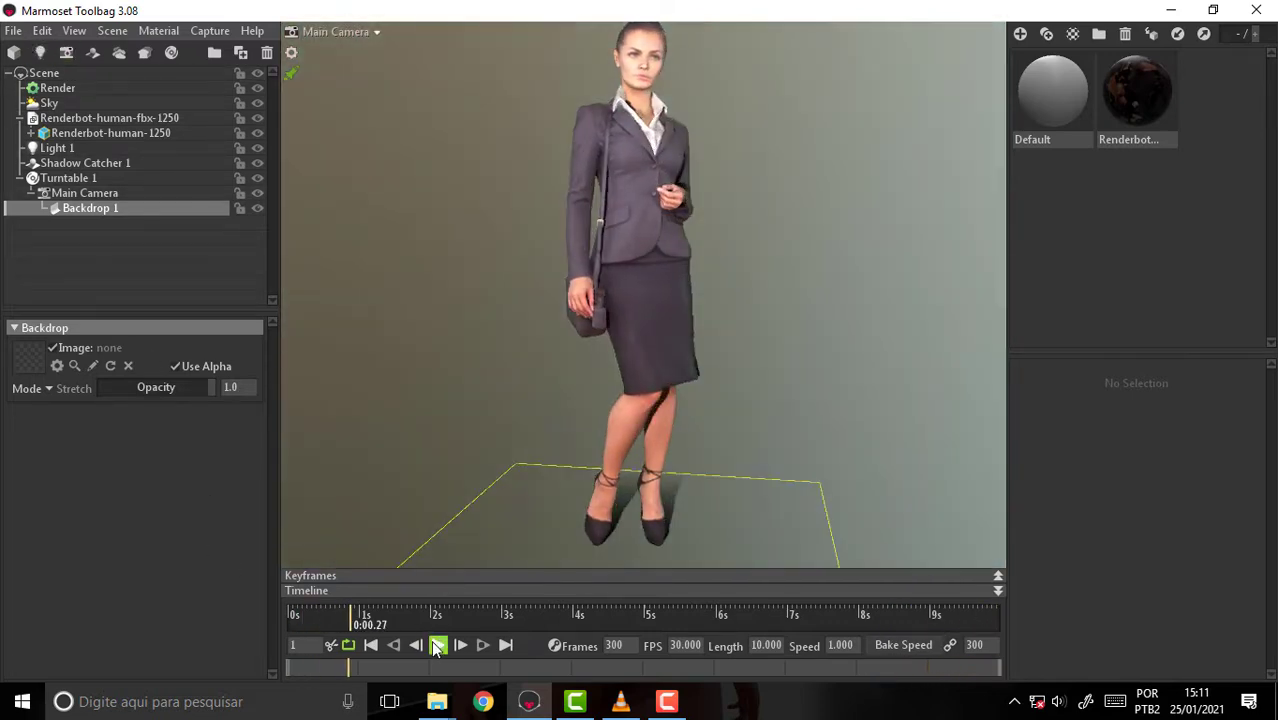
pyautogui.click(437, 646)
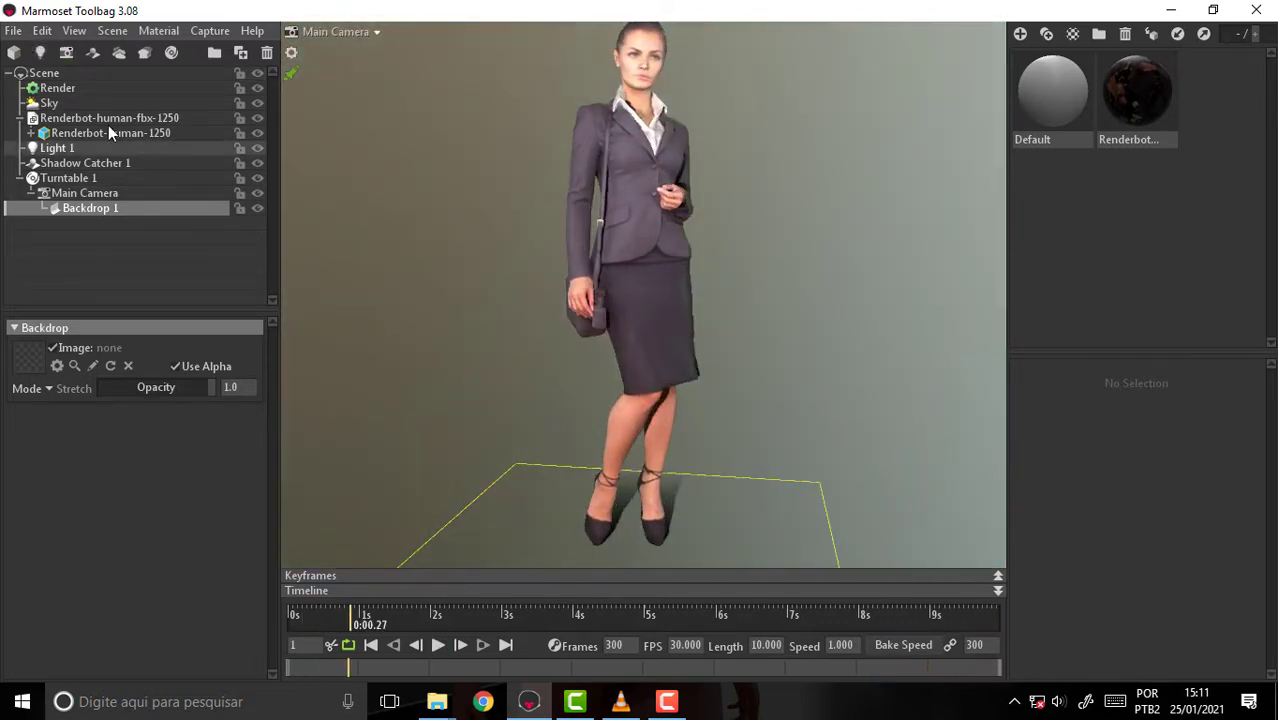
# Start a new scene from the File menu, discarding unsaved changes (Não).
pyautogui.click(14, 31)
pyautogui.click(60, 49)
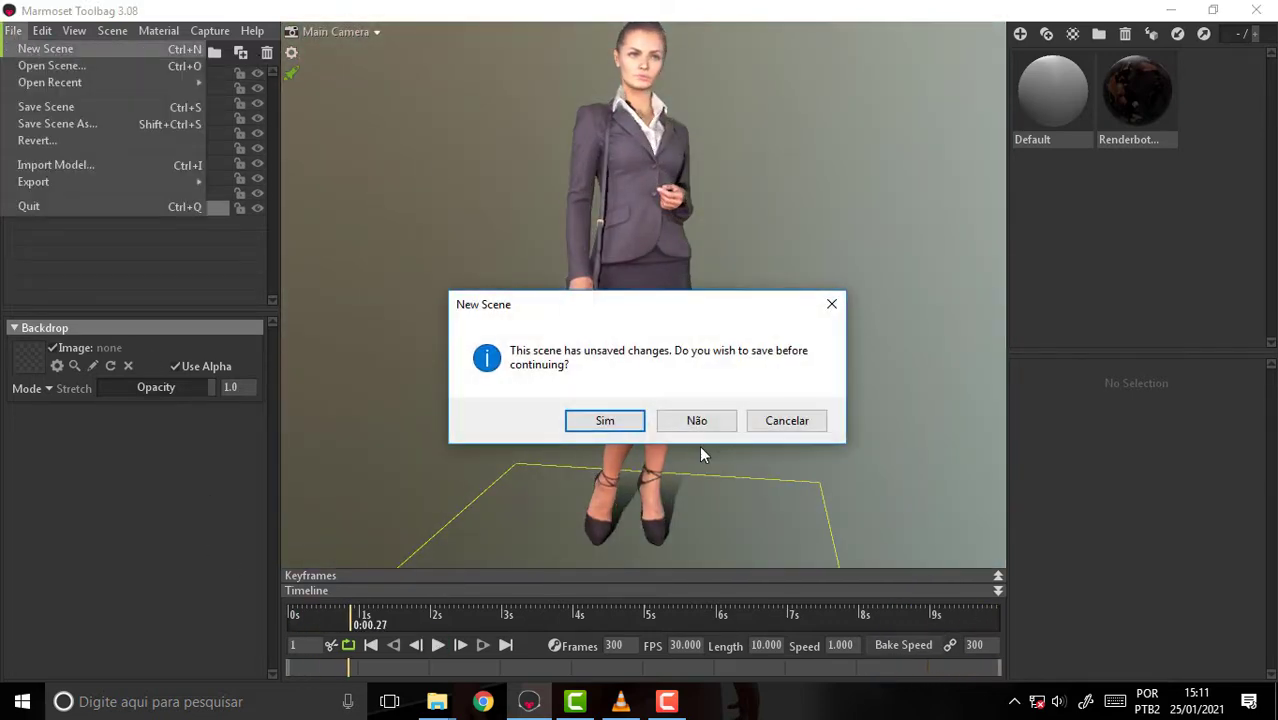
pyautogui.click(697, 421)
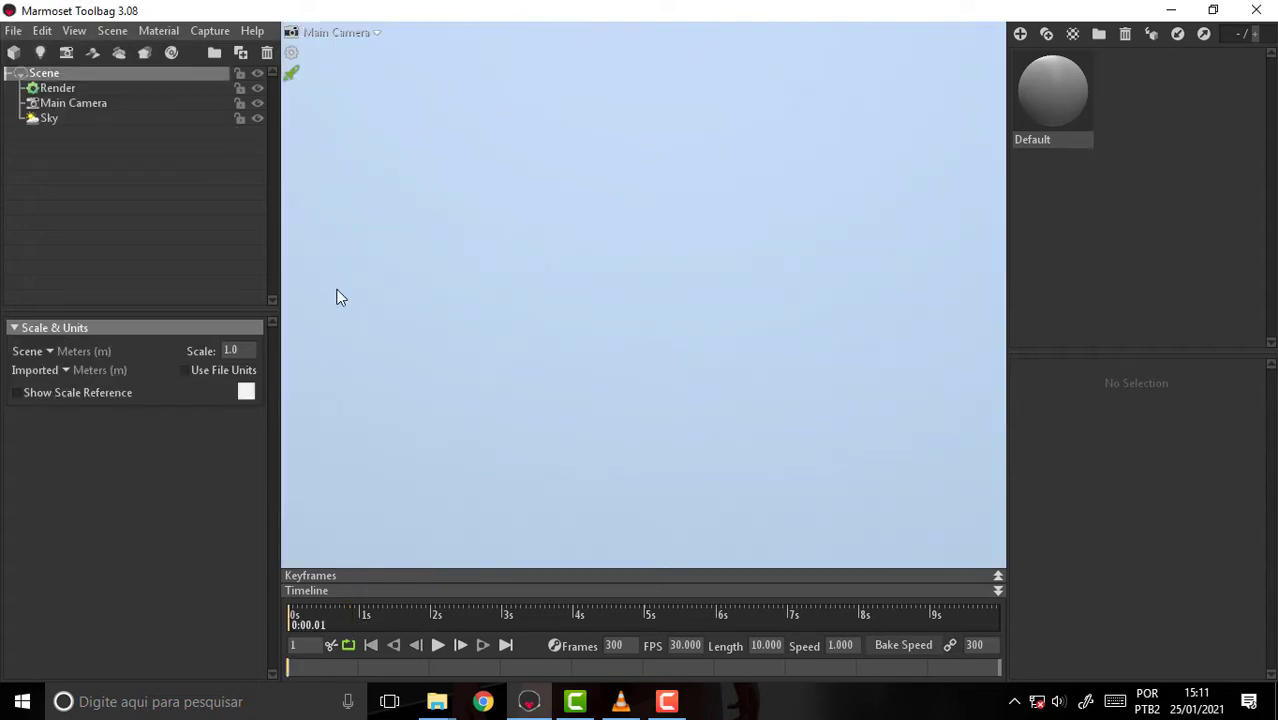
# Set the Sky to the Museum preset, deleting an accidentally added Sky Light 1.
pyautogui.click(52, 117)
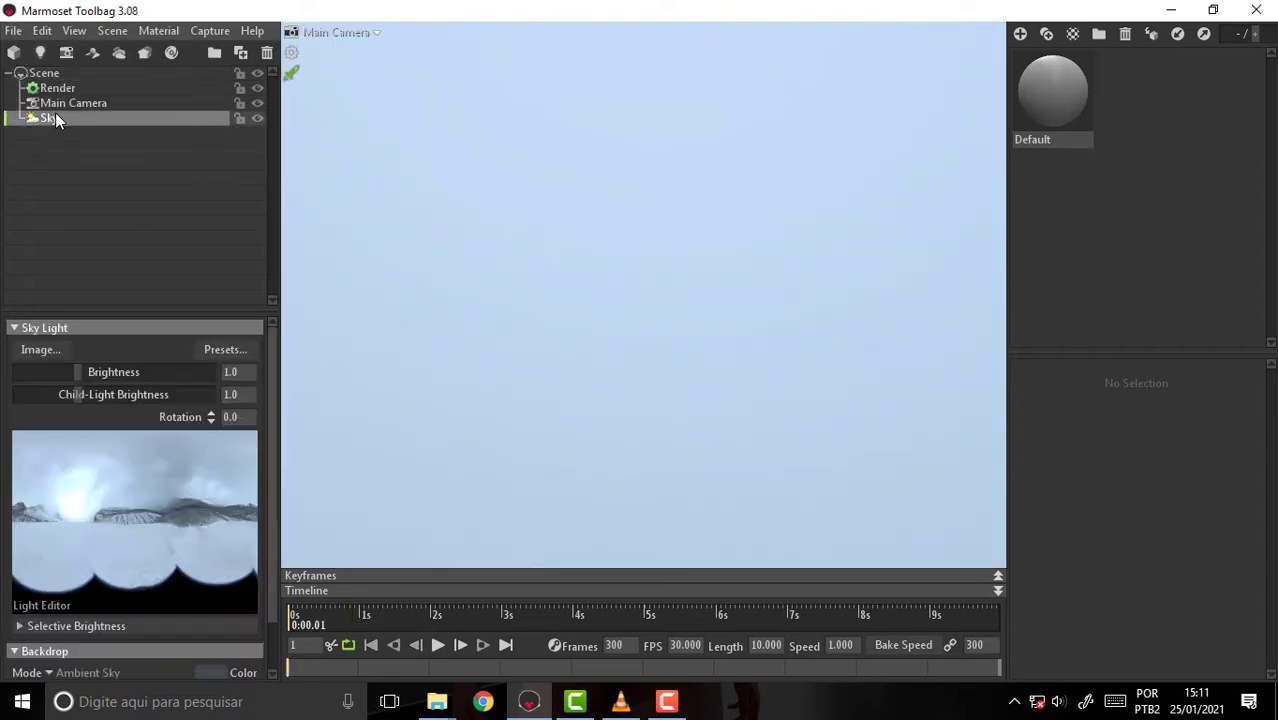
pyautogui.click(160, 500)
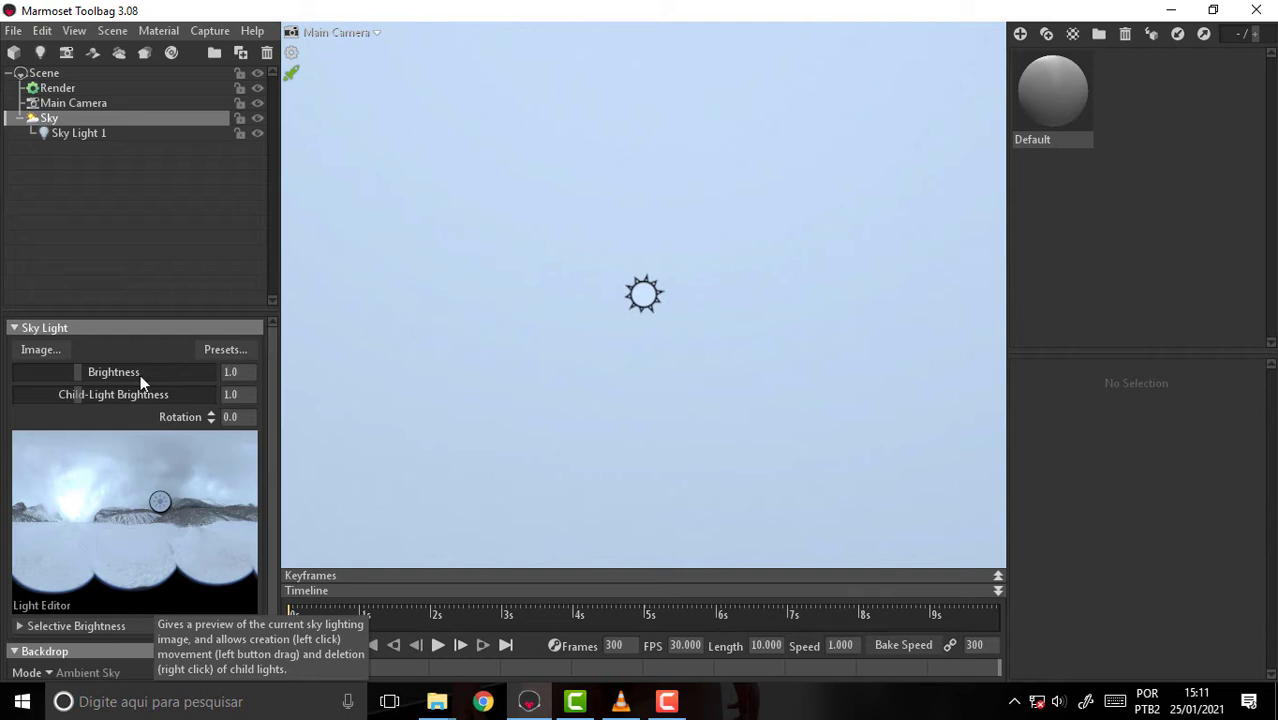
pyautogui.click(60, 133)
pyautogui.press('Delete')
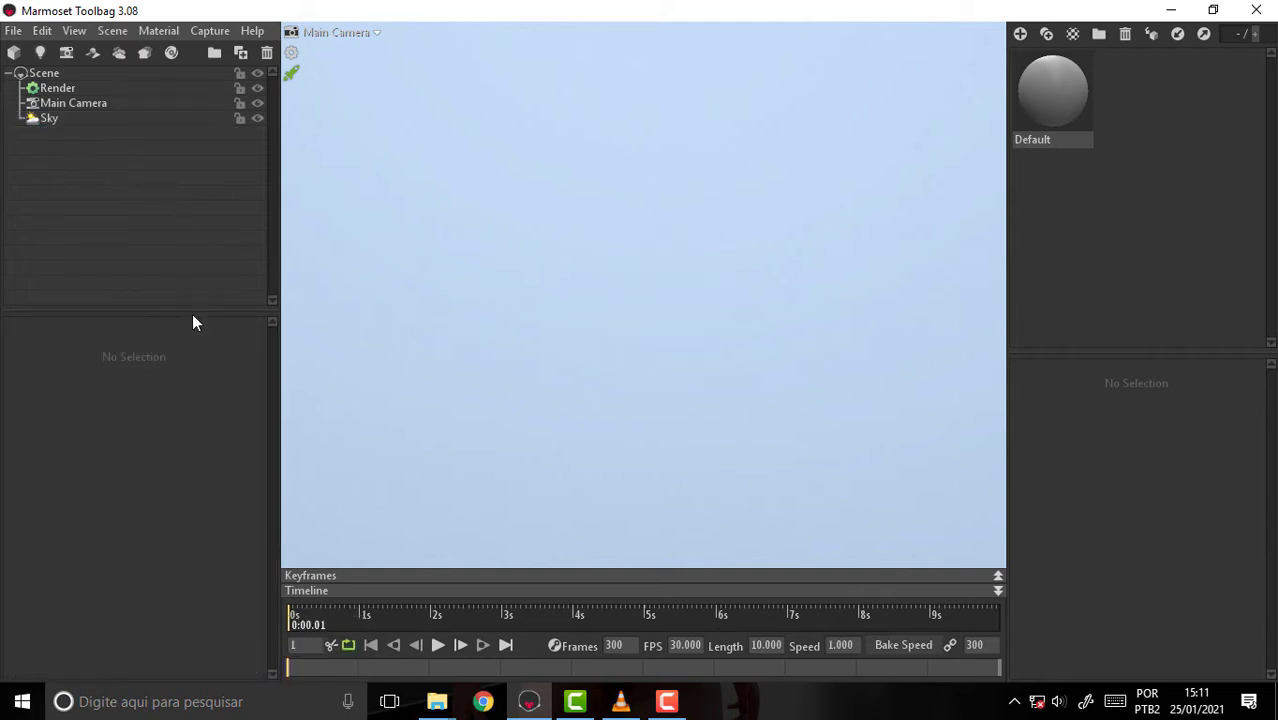
pyautogui.click(49, 119)
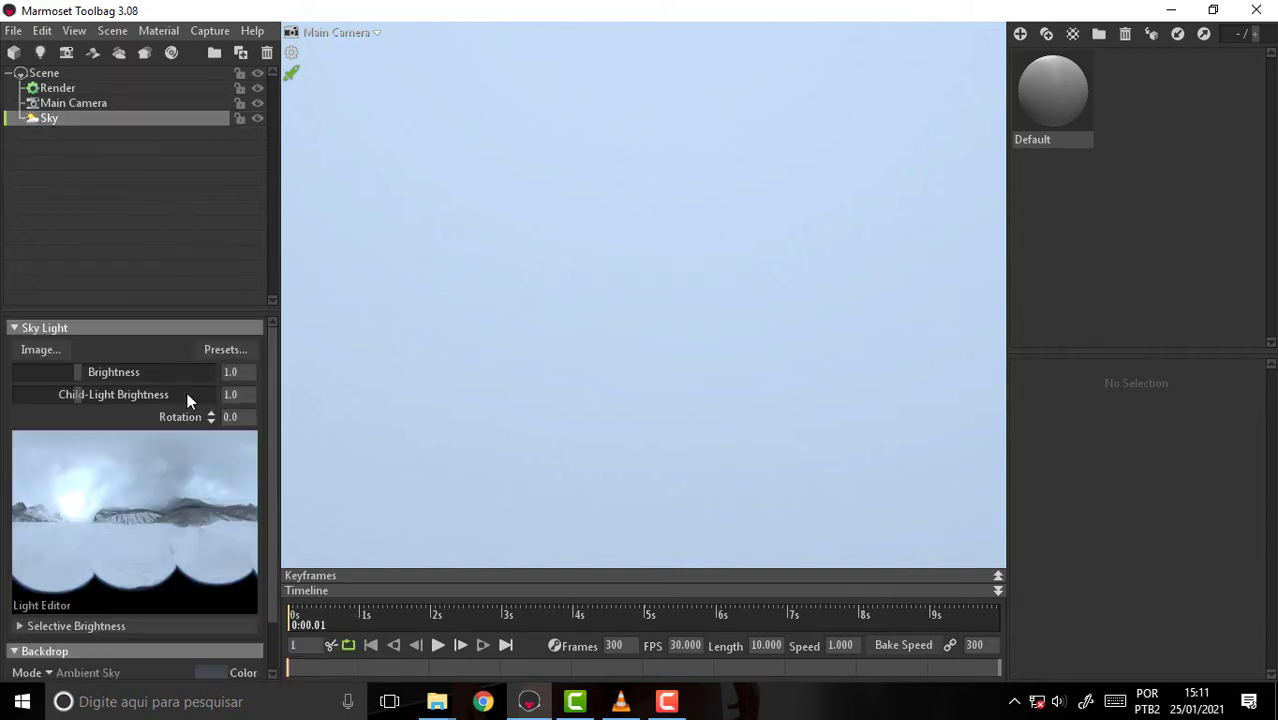
pyautogui.click(226, 349)
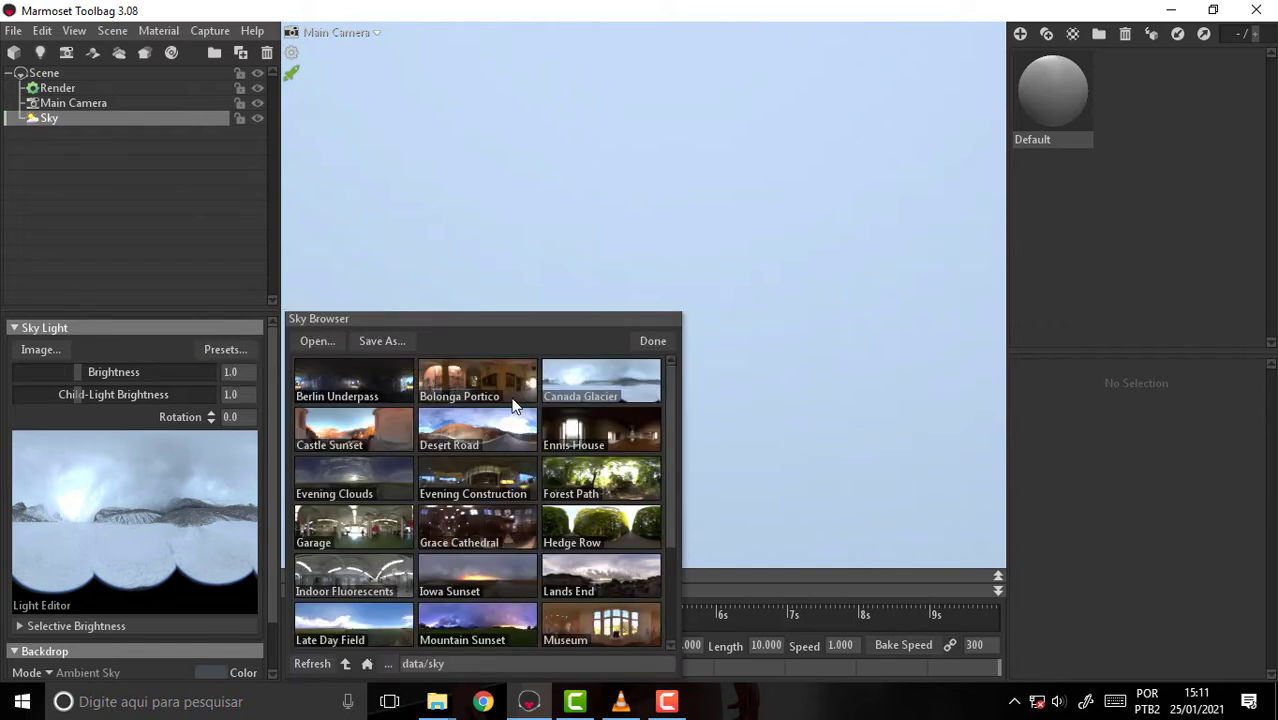
pyautogui.scroll(-1, 590, 480)
pyautogui.scroll(-2, 590, 480)
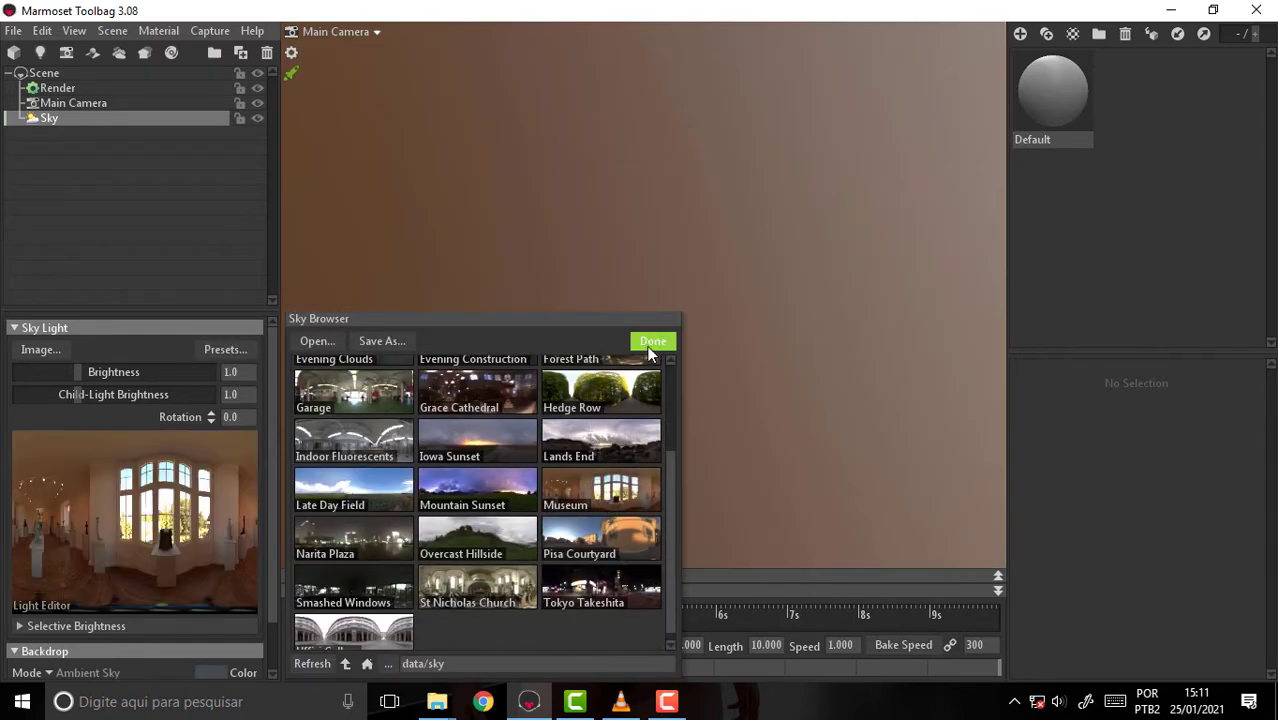
pyautogui.click(652, 341)
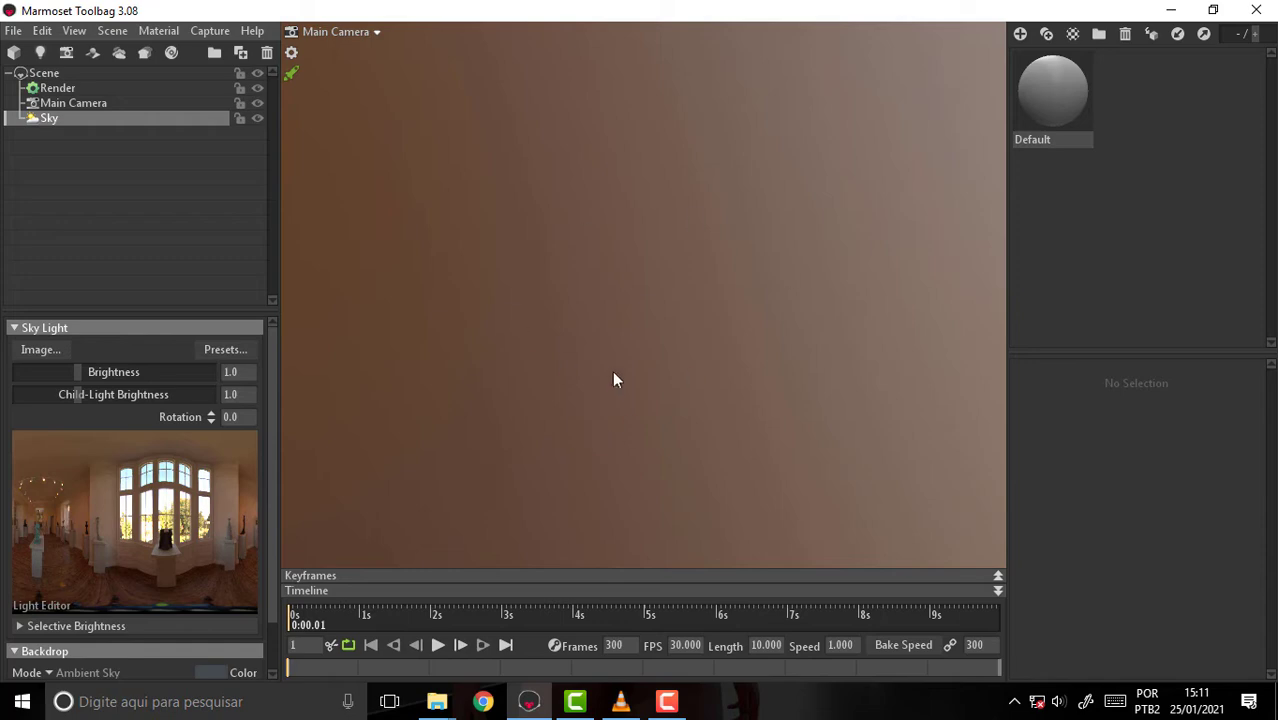
pyautogui.moveTo(437, 702)
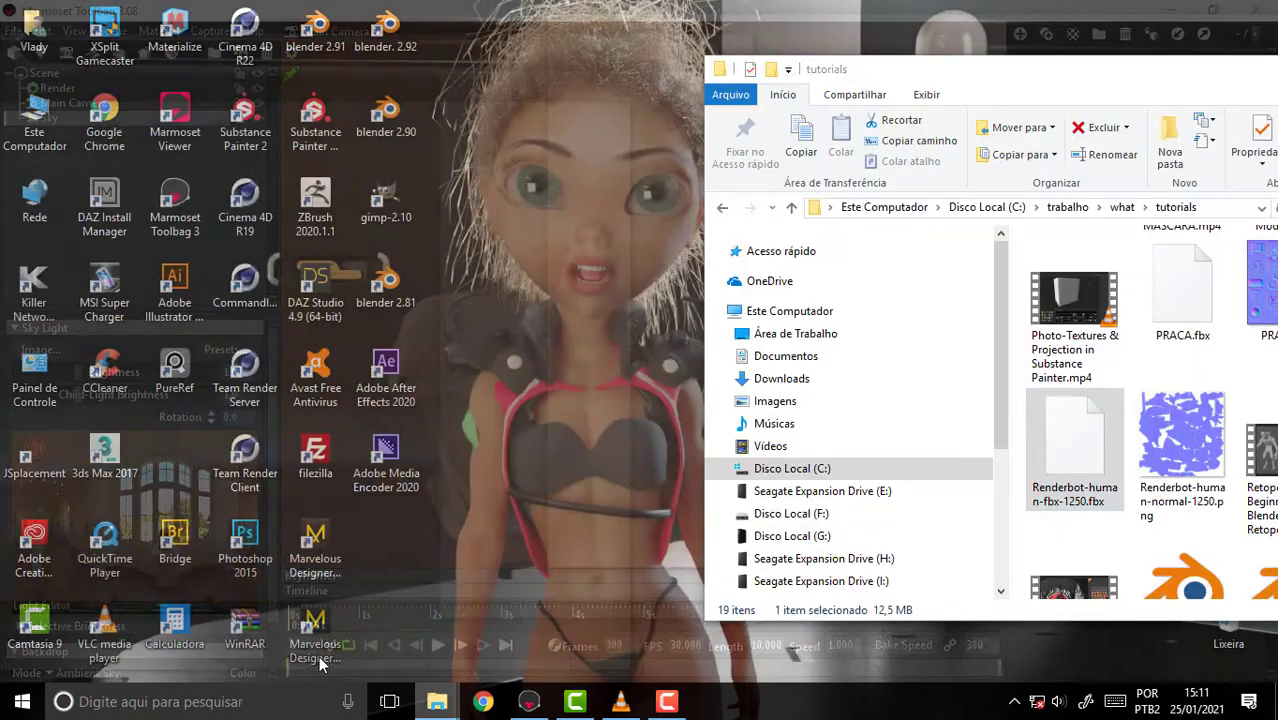
# Import Renderbot-human-fbx-1250.fbx from the tutorials folder and open its Renderbot material.
pyautogui.click(320, 662)
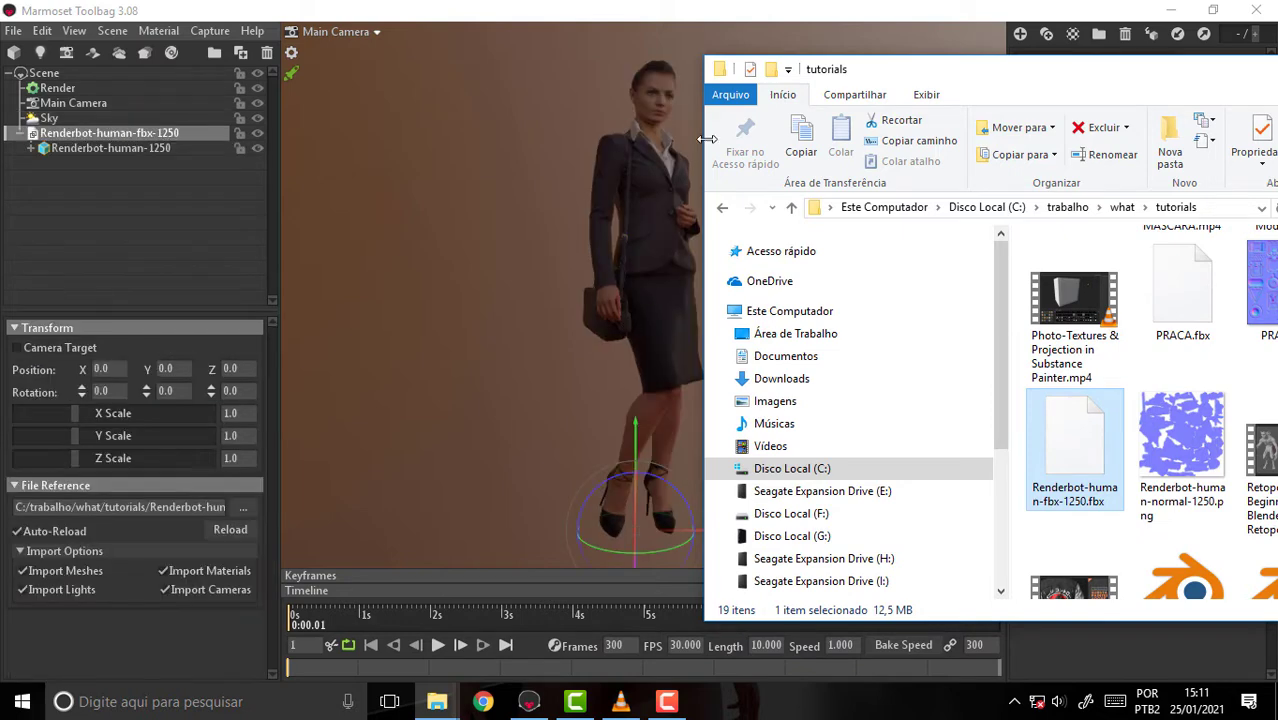
pyautogui.click(697, 10)
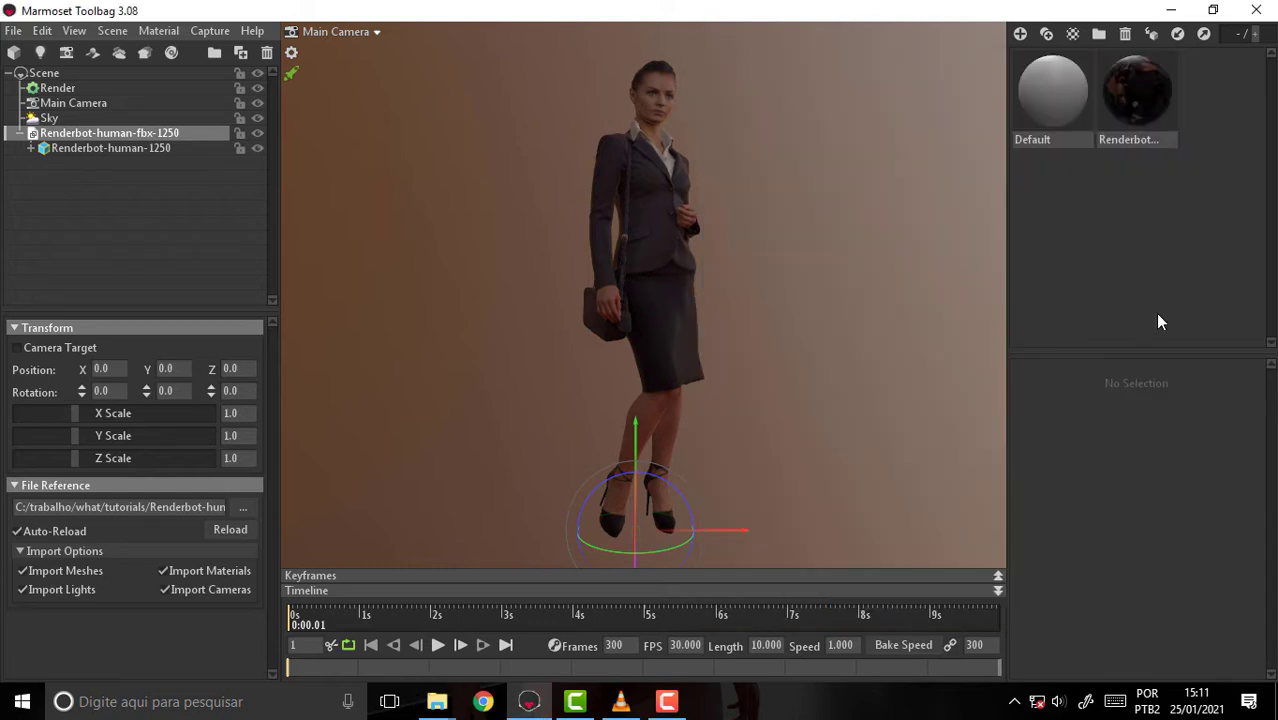
pyautogui.click(1137, 95)
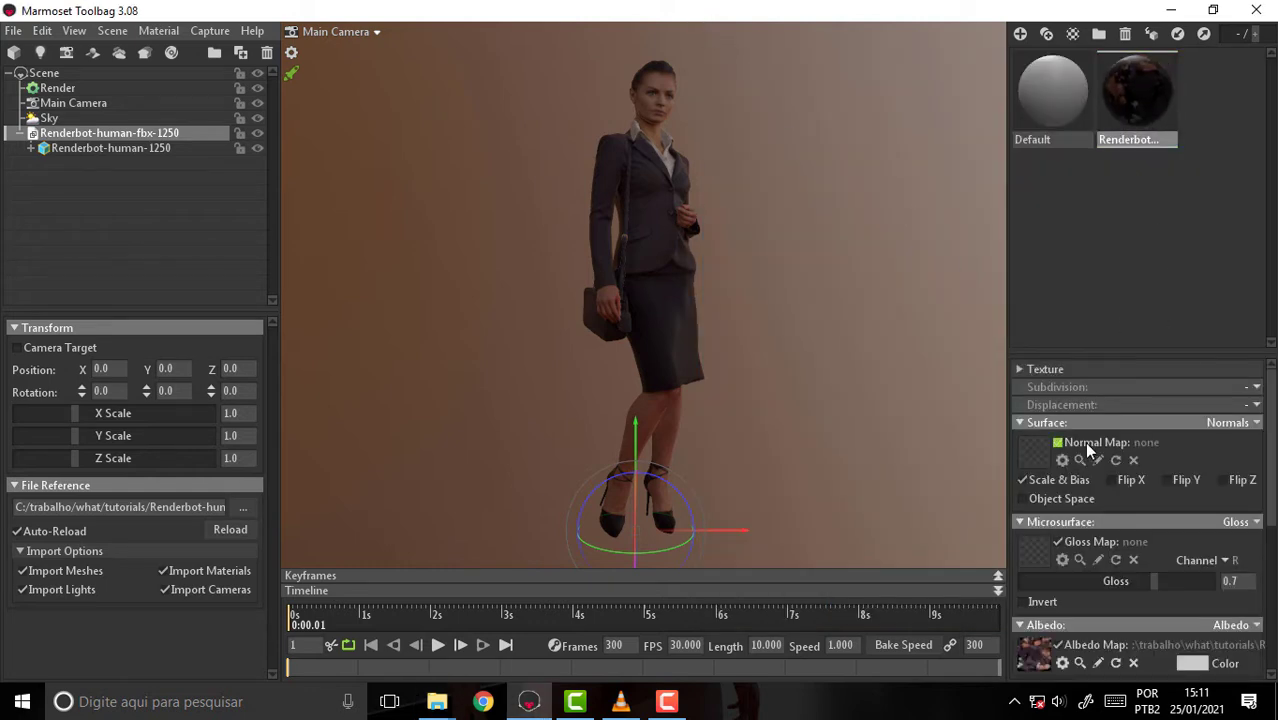
# Load Renderbot-human-normal-1250.png from trabalho > what > tutorials into the Normal Map slot.
pyautogui.click(1033, 449)
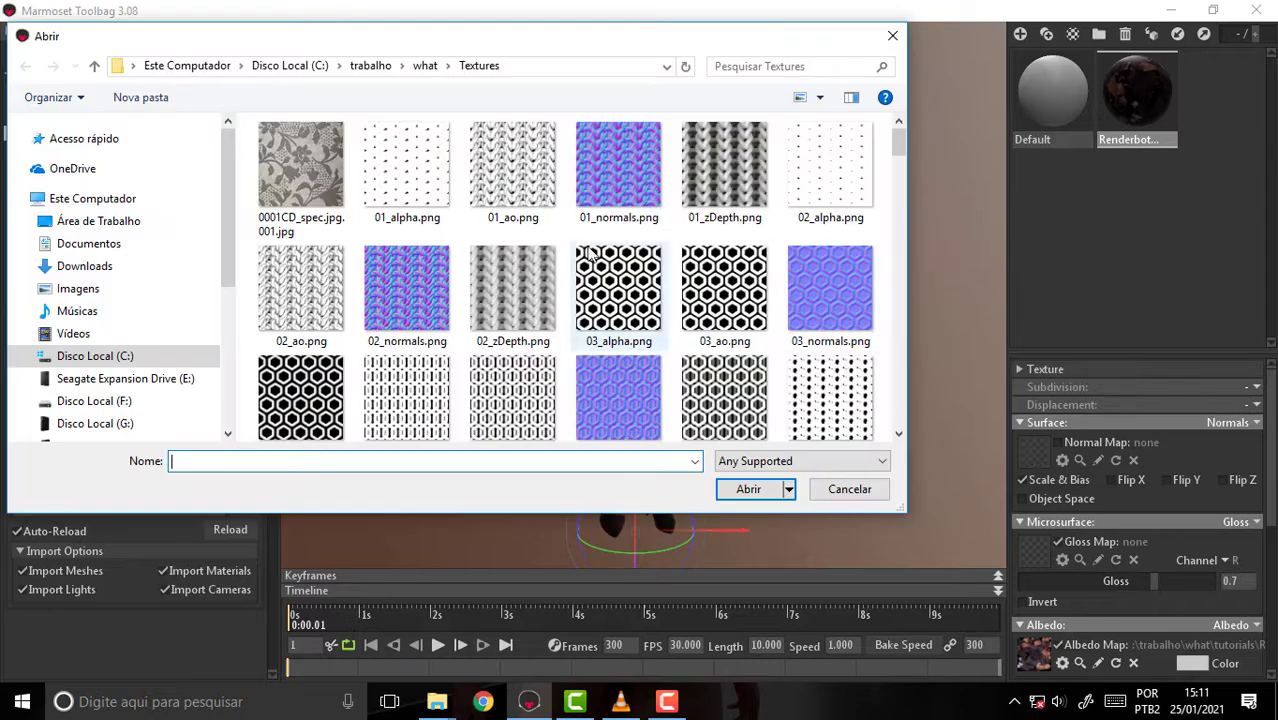
pyautogui.click(370, 65)
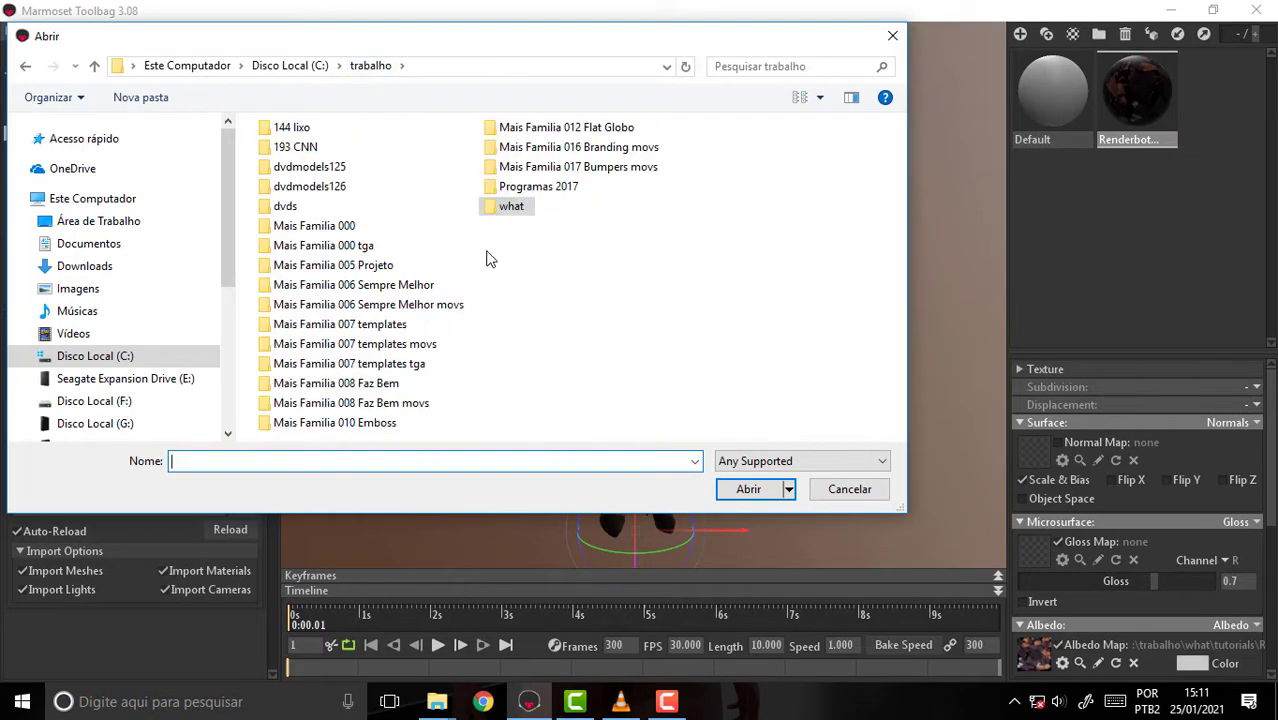
pyautogui.doubleClick(520, 212)
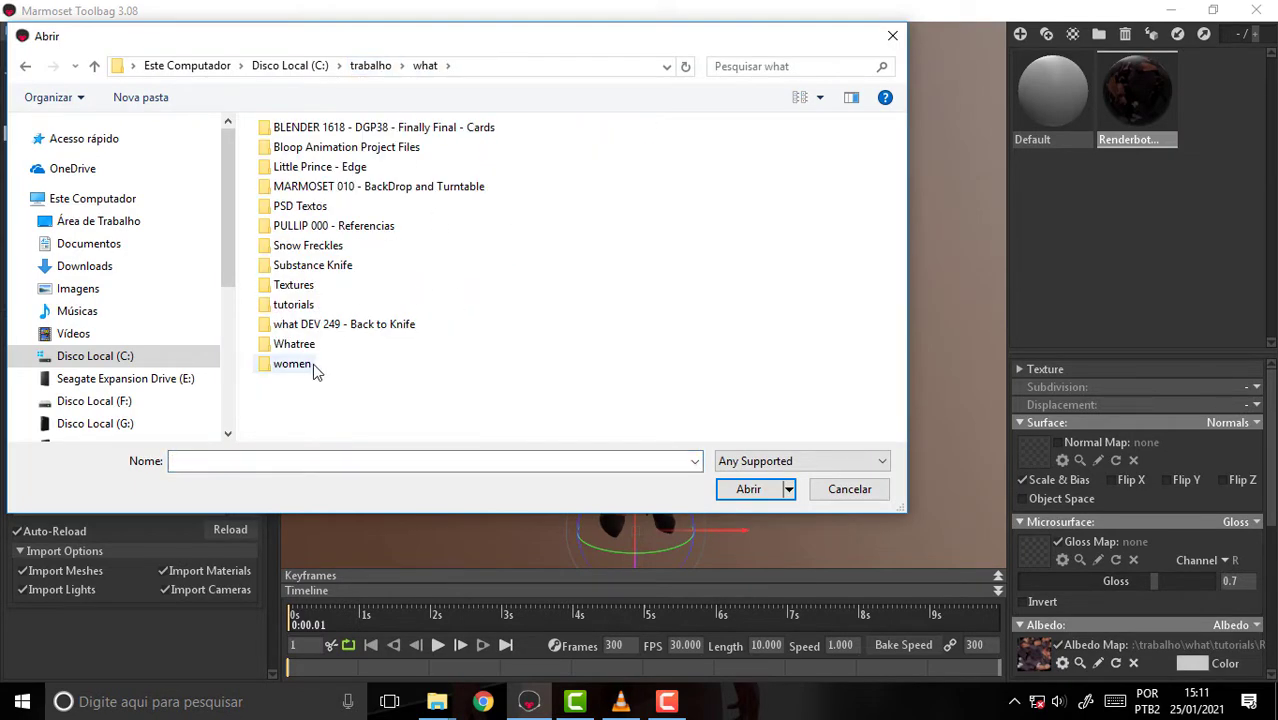
pyautogui.doubleClick(303, 305)
pyautogui.click(519, 177)
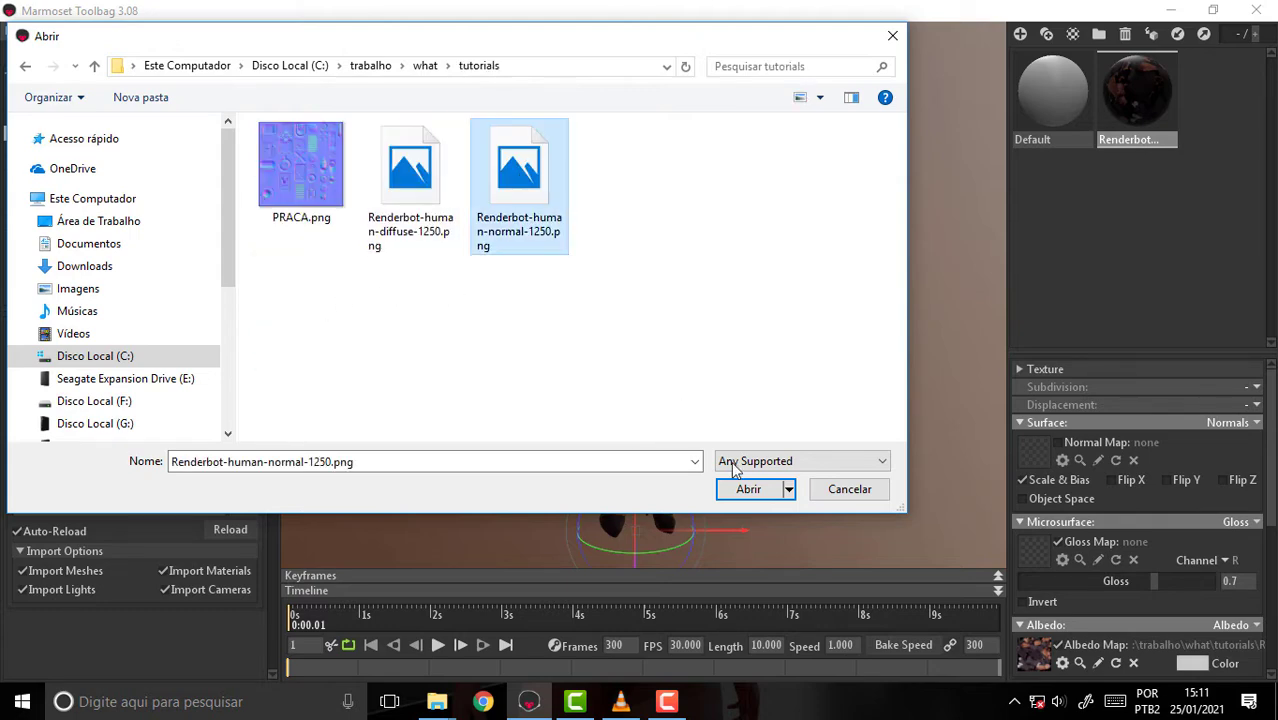
pyautogui.click(748, 489)
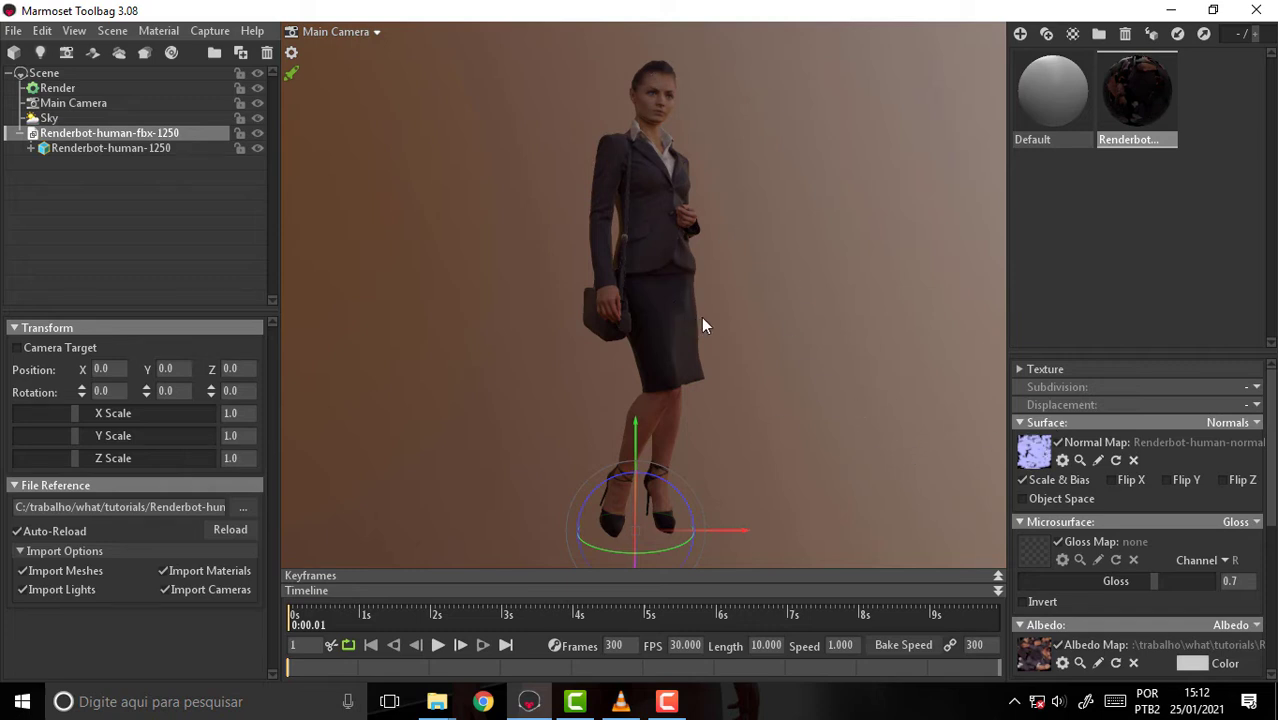
# Add a new light to the scene and make it an omni light.
pyautogui.click(124, 34)
pyautogui.moveTo(139, 49)
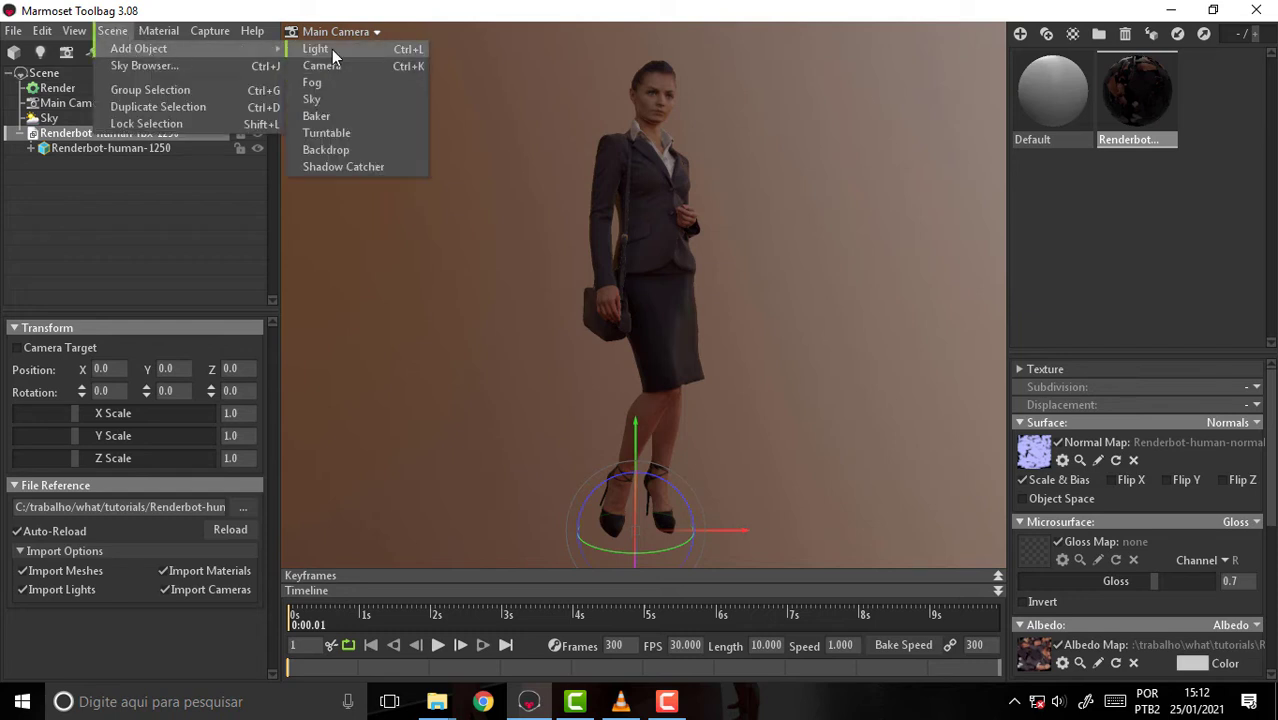
pyautogui.click(331, 49)
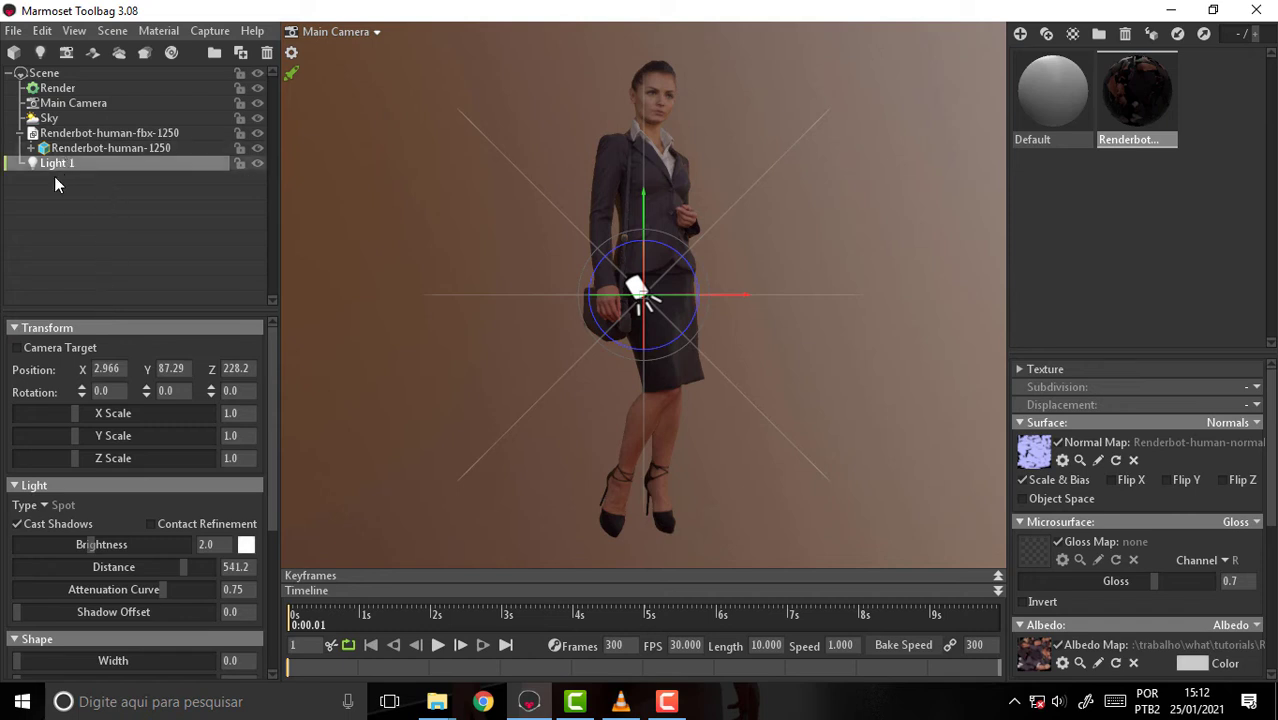
pyautogui.click(46, 503)
pyautogui.click(70, 540)
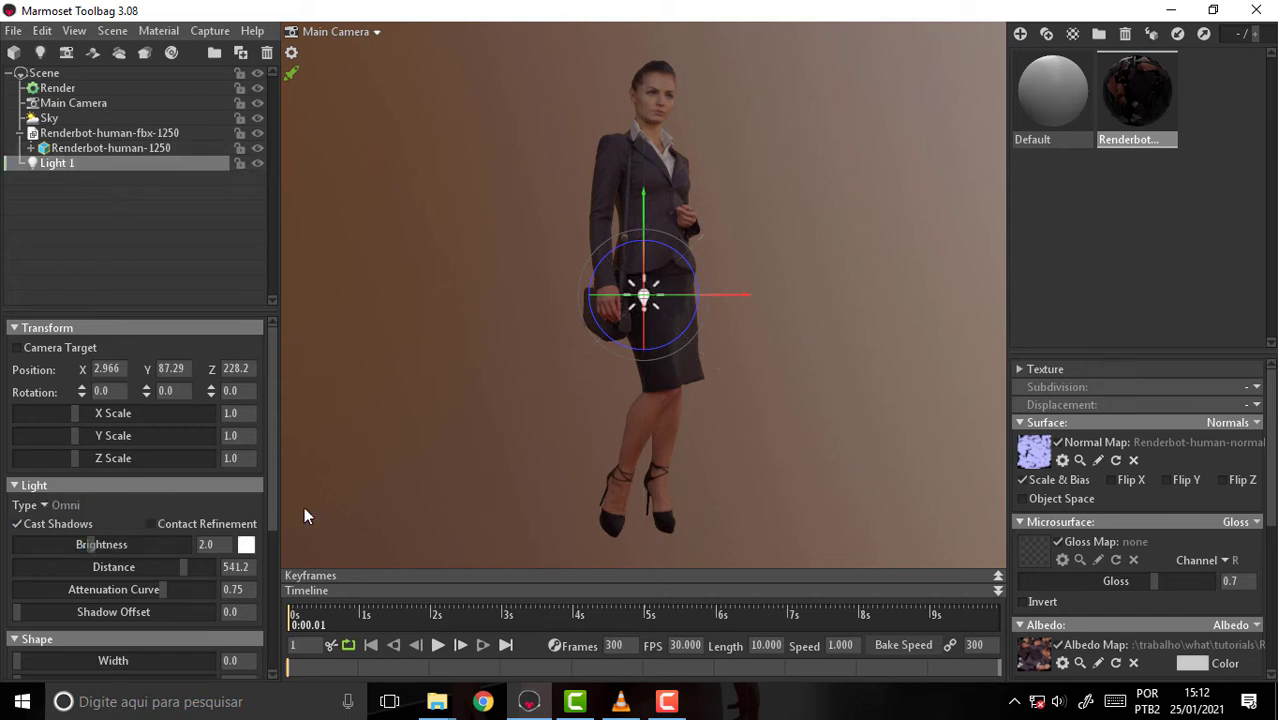
# Move Light 1 above the businesswoman's head and raise its brightness to 21.17.
pyautogui.moveTo(650, 254); pyautogui.dragTo(652, 67)
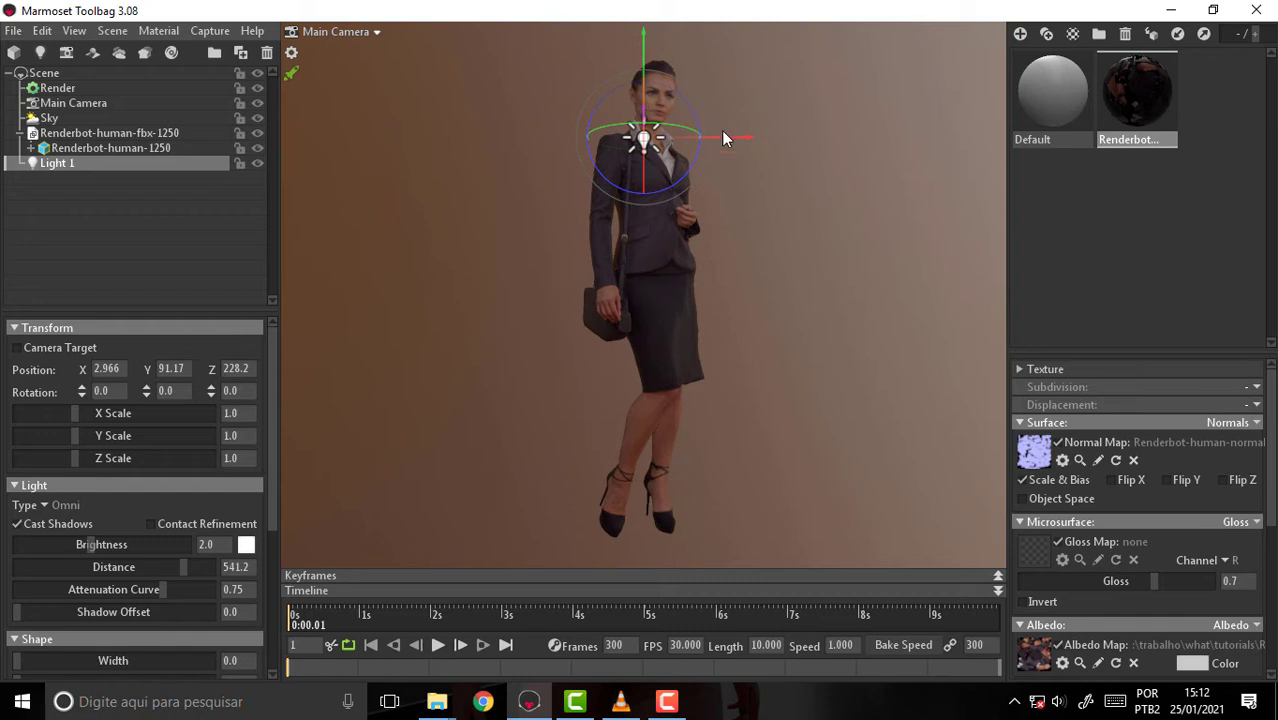
pyautogui.moveTo(720, 140); pyautogui.dragTo(460, 112)
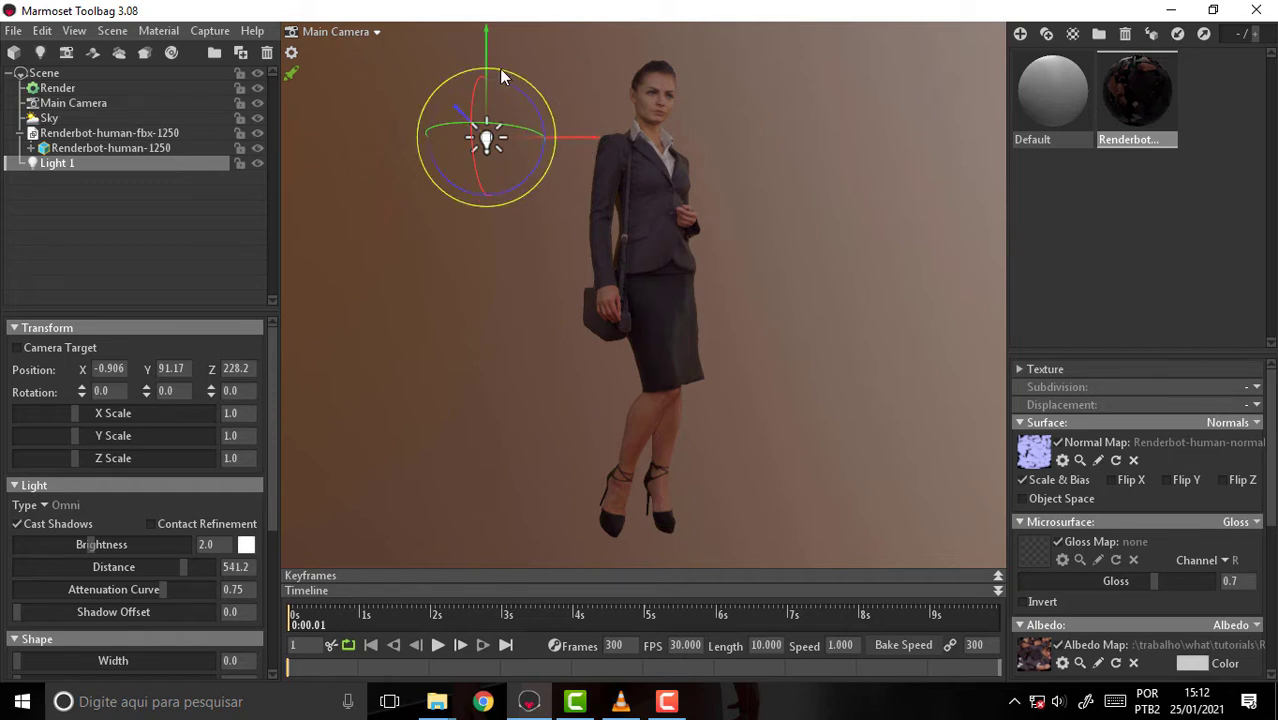
pyautogui.moveTo(486, 61); pyautogui.dragTo(486, 50)
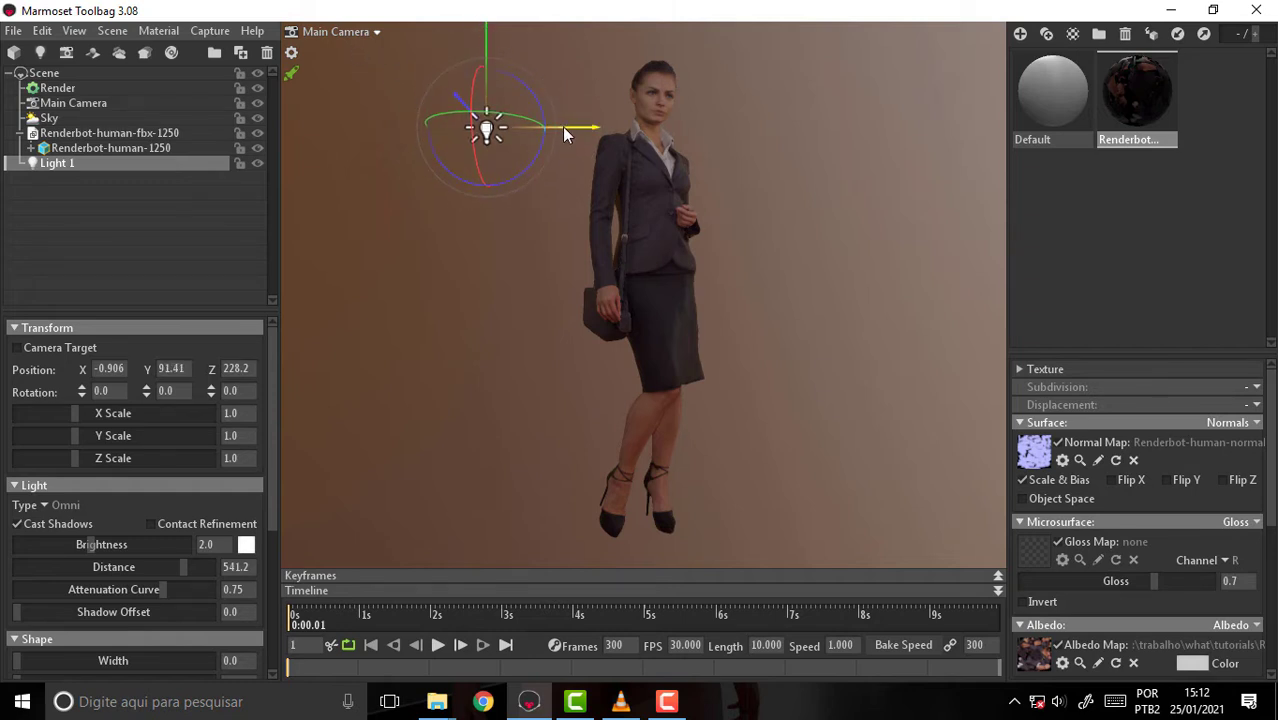
pyautogui.moveTo(565, 133); pyautogui.dragTo(665, 130)
pyautogui.moveTo(849, 226); pyautogui.dragTo(836, 253)
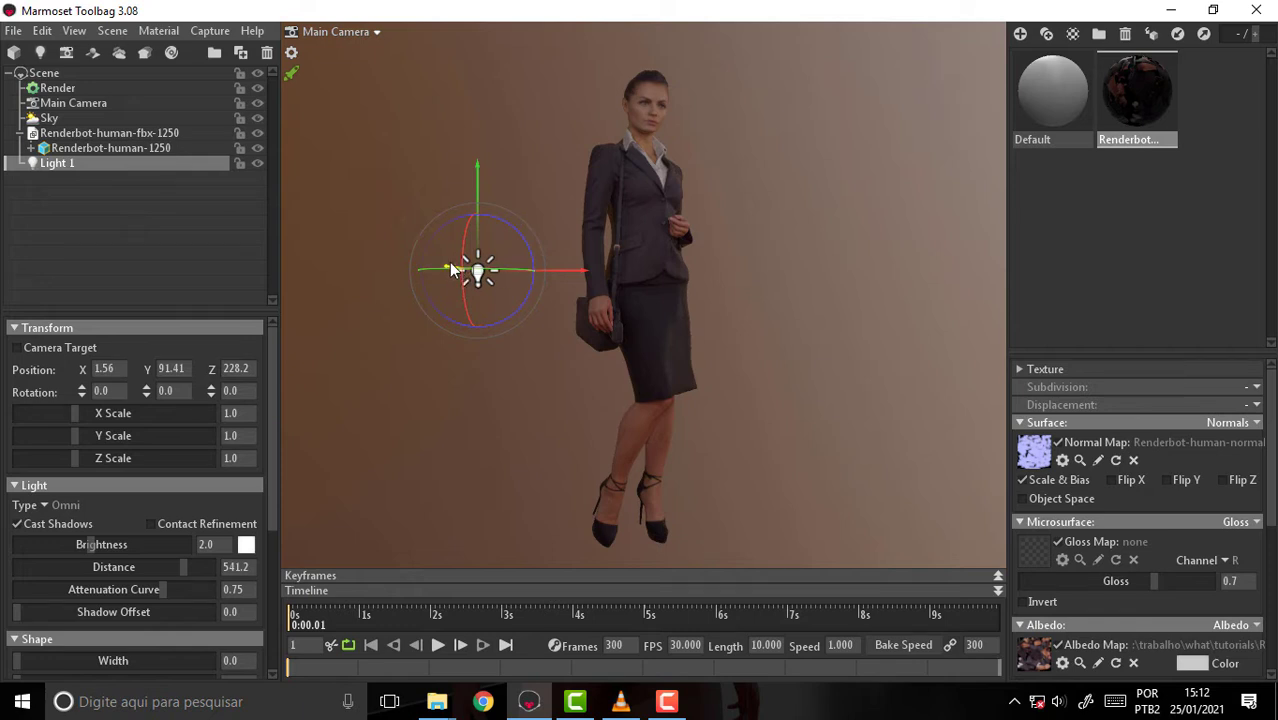
pyautogui.moveTo(474, 197); pyautogui.dragTo(488, 14)
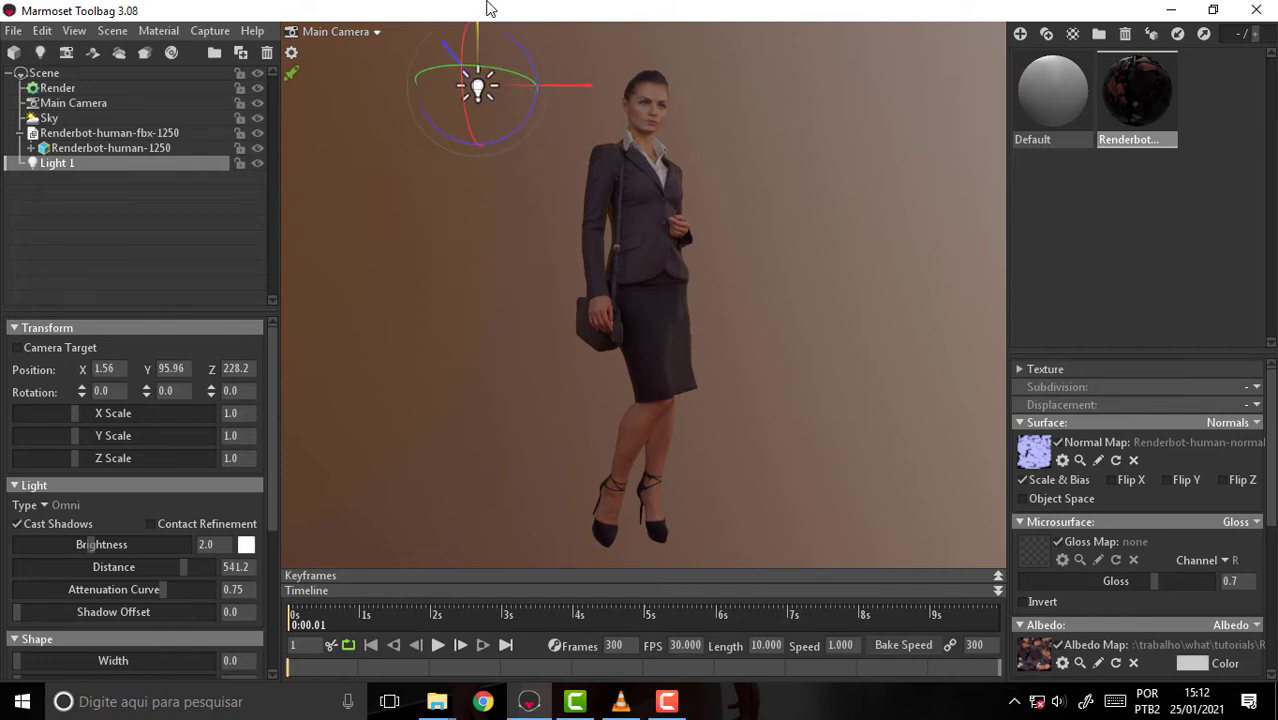
pyautogui.moveTo(563, 93); pyautogui.dragTo(645, 88)
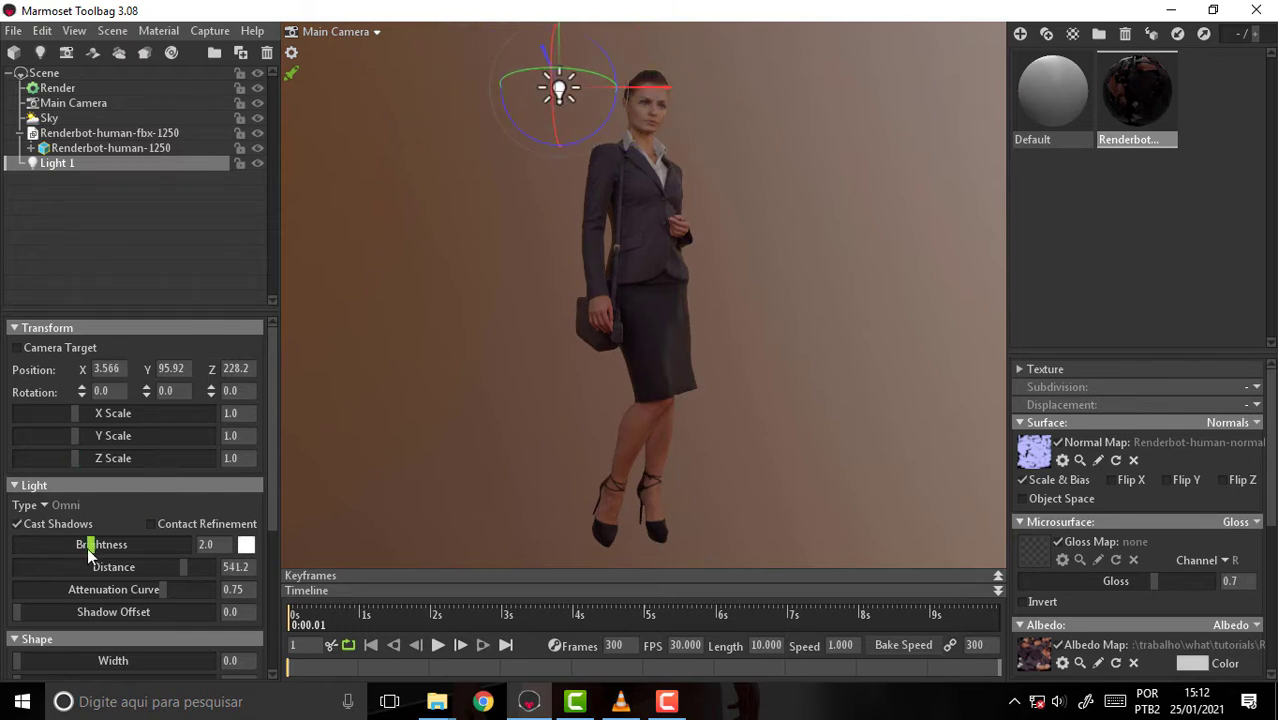
pyautogui.moveTo(87, 547); pyautogui.dragTo(137, 544)
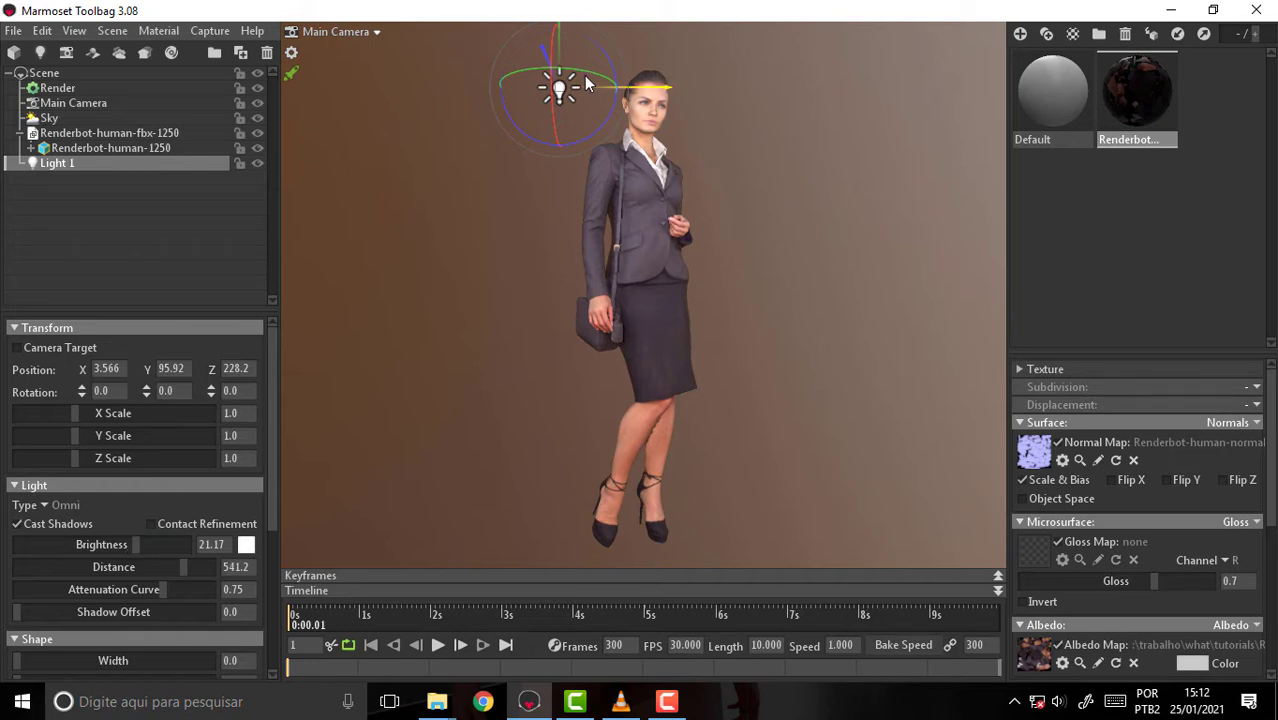
pyautogui.moveTo(558, 55); pyautogui.dragTo(560, 45)
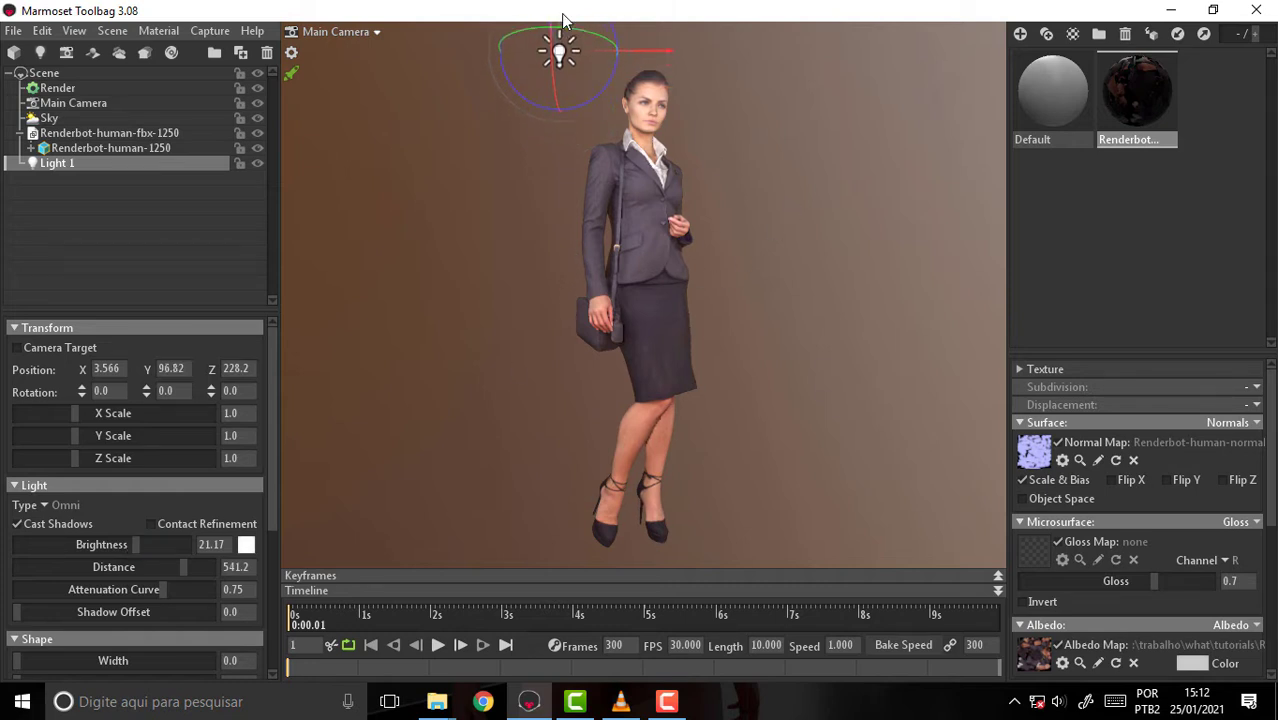
pyautogui.moveTo(744, 63); pyautogui.dragTo(779, 92)
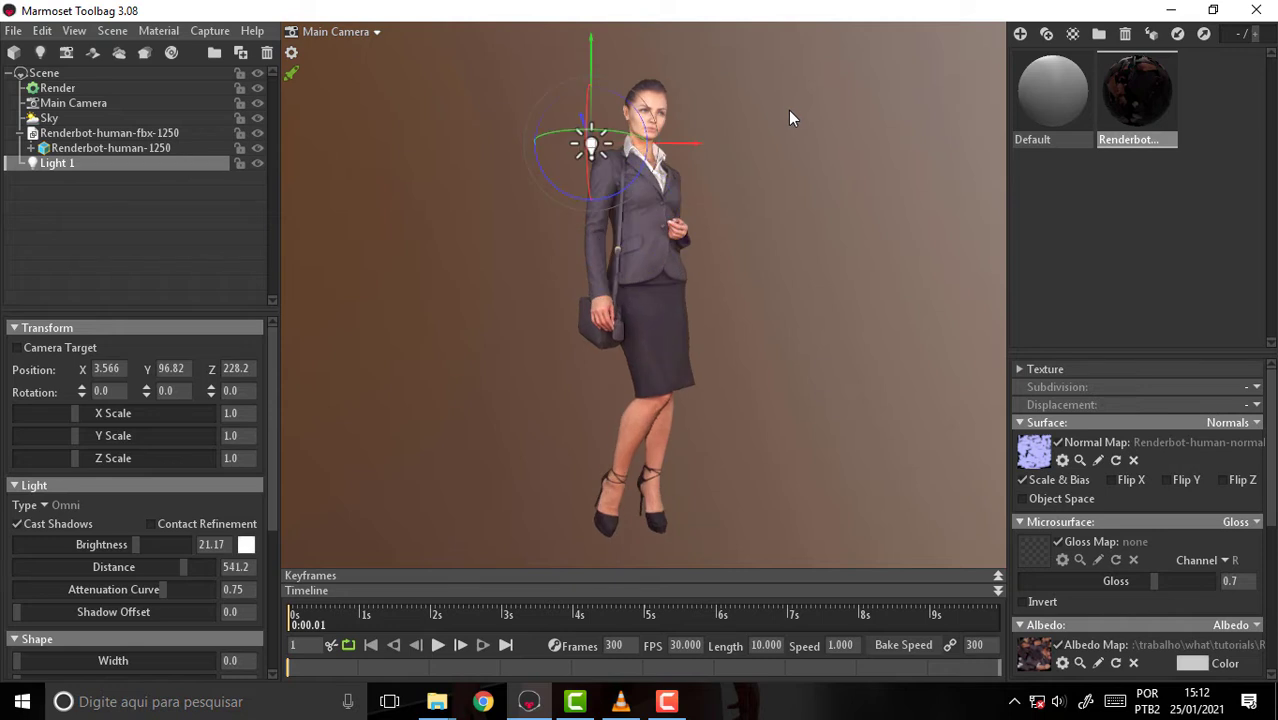
# Undo a trial rotation of the light and raise it to Y 105.1 above the head.
pyautogui.press('e')
pyautogui.moveTo(587, 76)
pyautogui.mouseDown()
pyautogui.moveTo(560, 86)
pyautogui.moveTo(588, 80)
pyautogui.mouseUp()
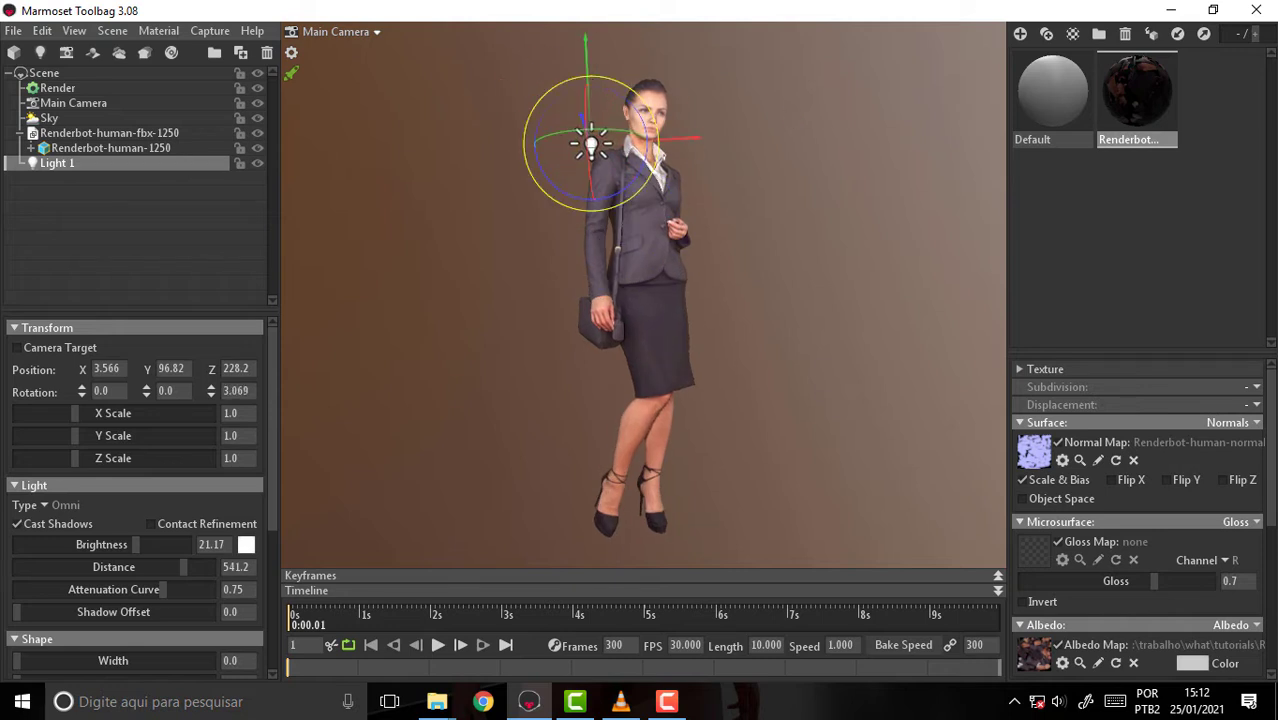
pyautogui.hotkey('ctrl', 'z')
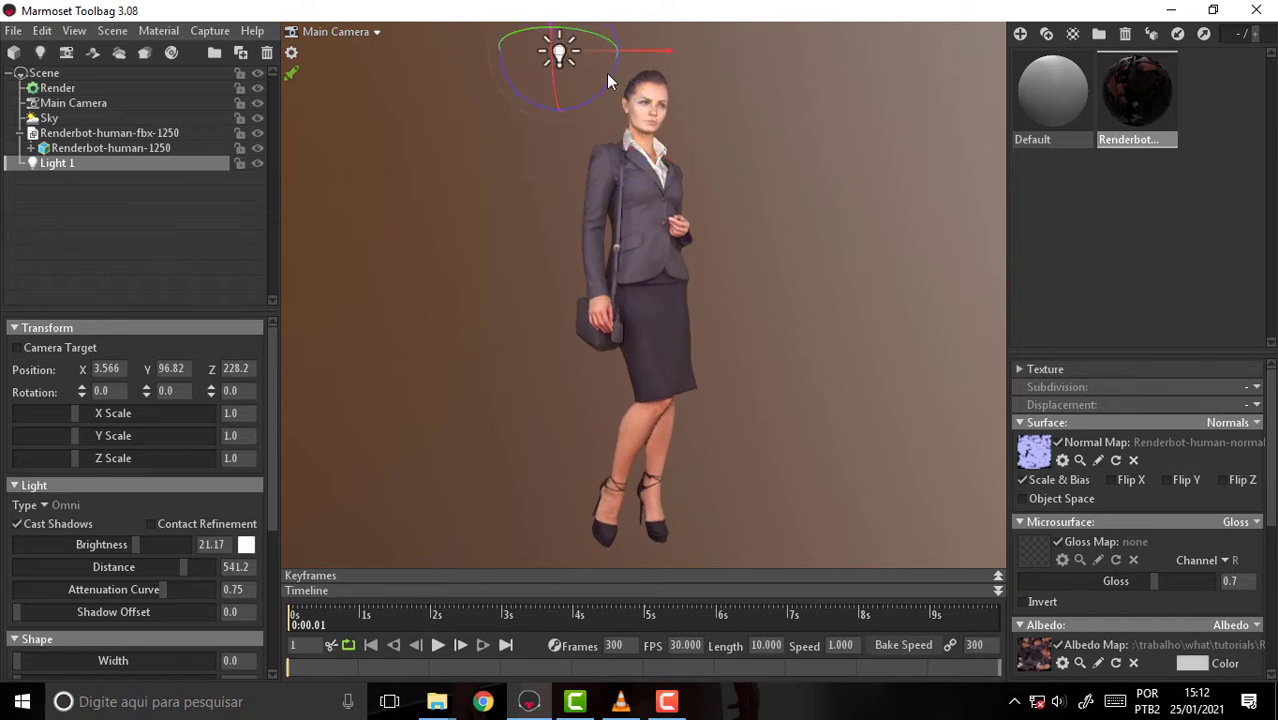
pyautogui.hotkey('ctrl', 'z')
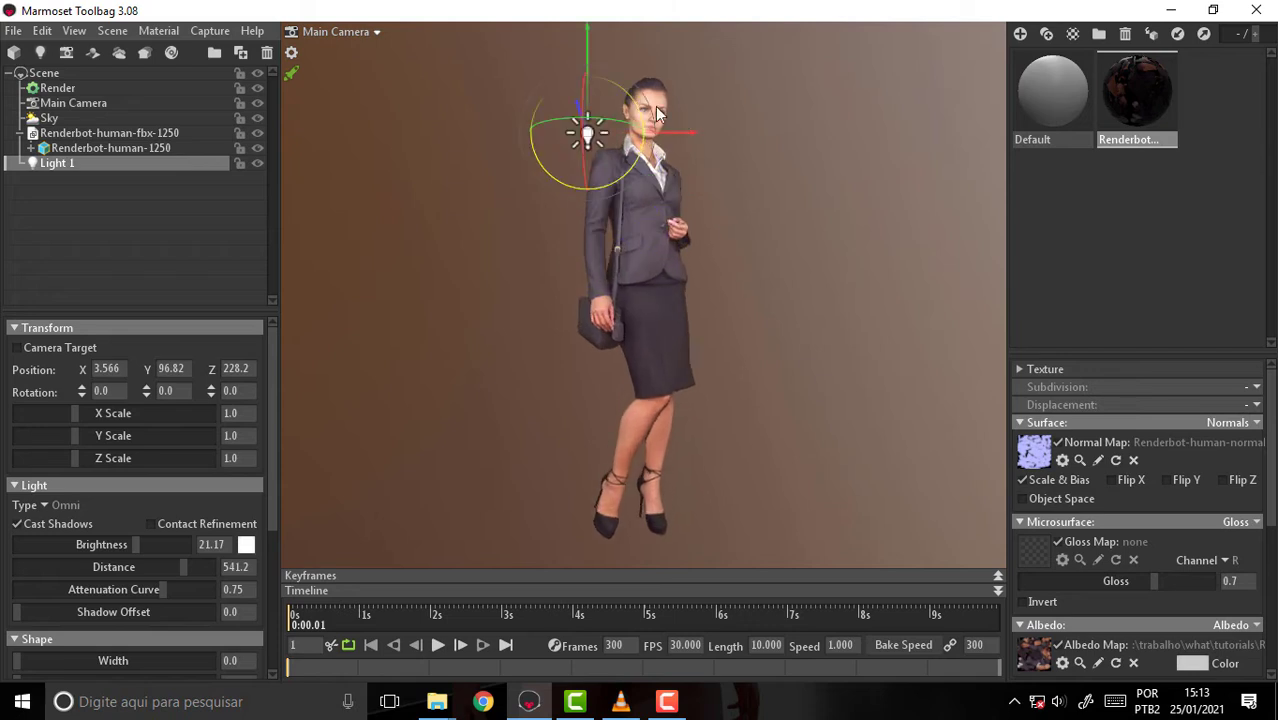
pyautogui.hotkey('ctrl', 'z')
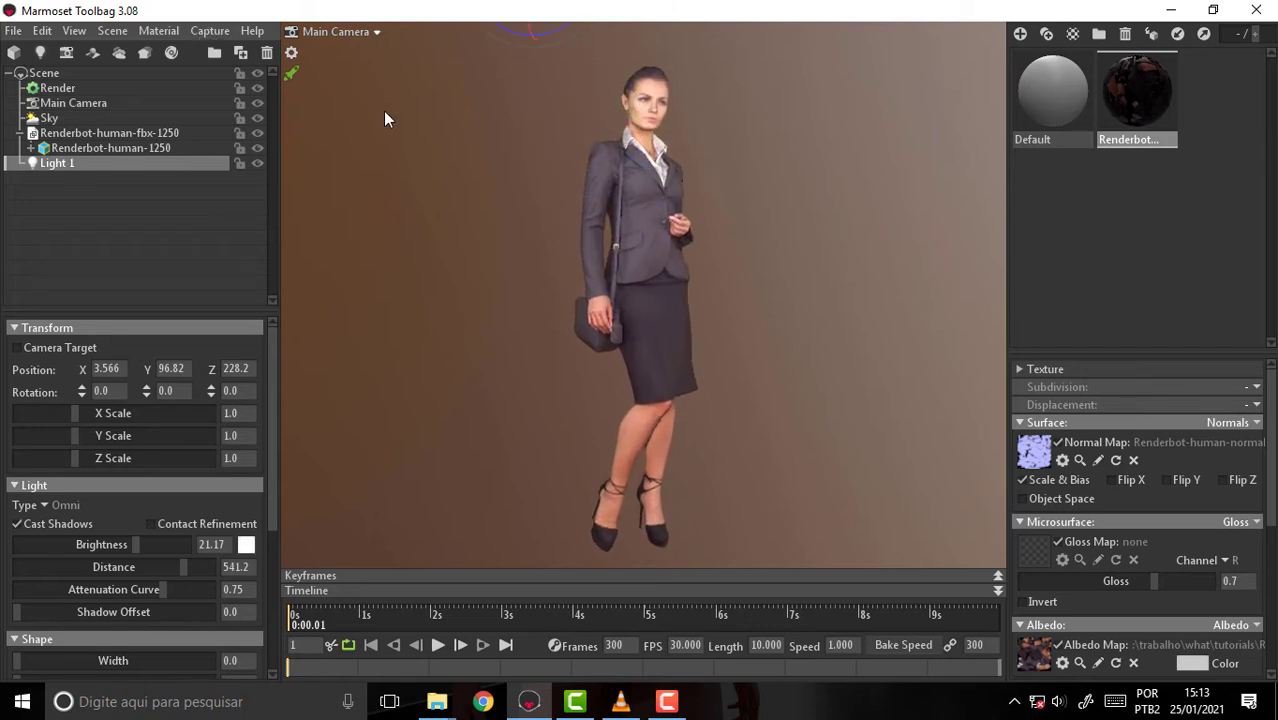
pyautogui.hotkey('ctrl', 'z')
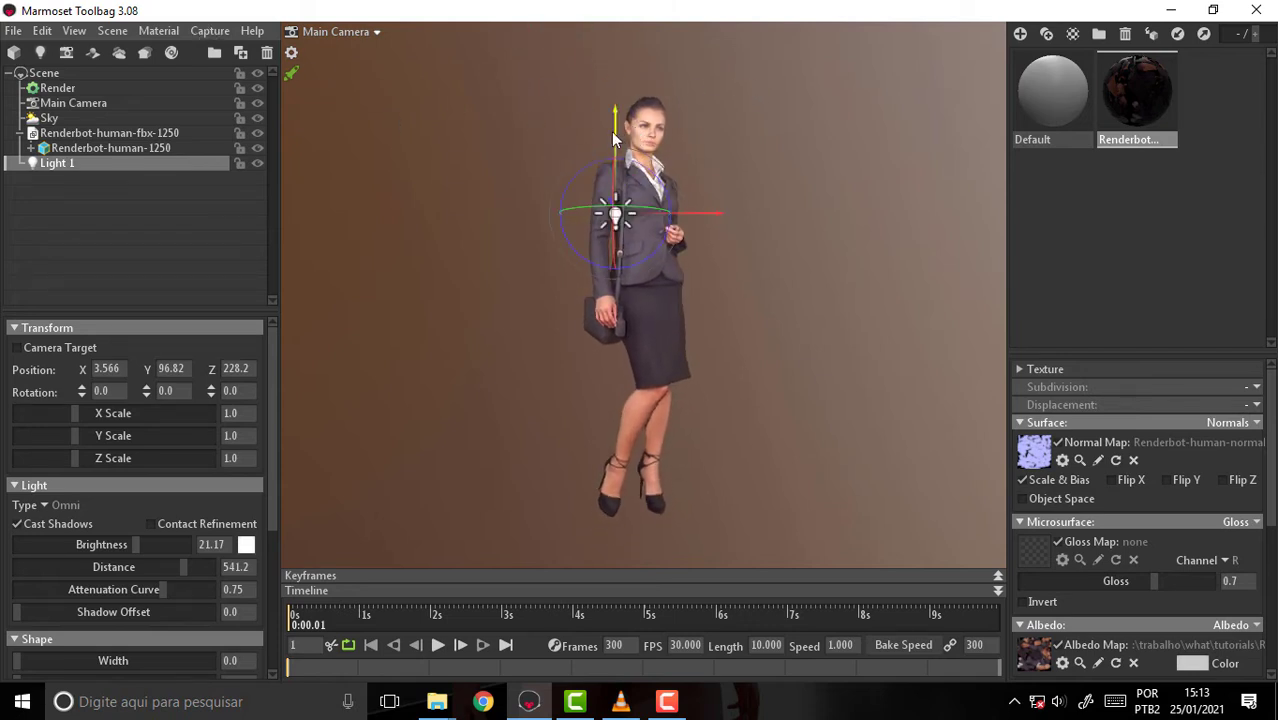
pyautogui.moveTo(613, 131); pyautogui.dragTo(605, 16)
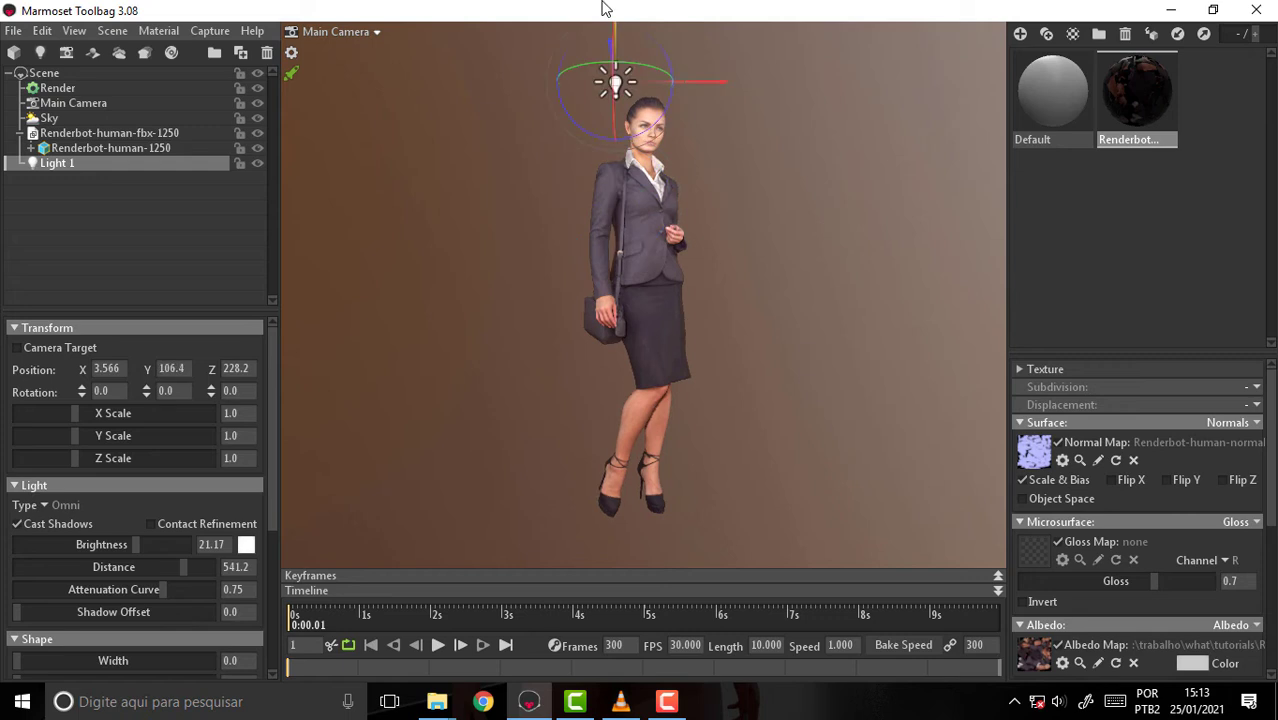
pyautogui.click(150, 32)
pyautogui.moveTo(137, 49)
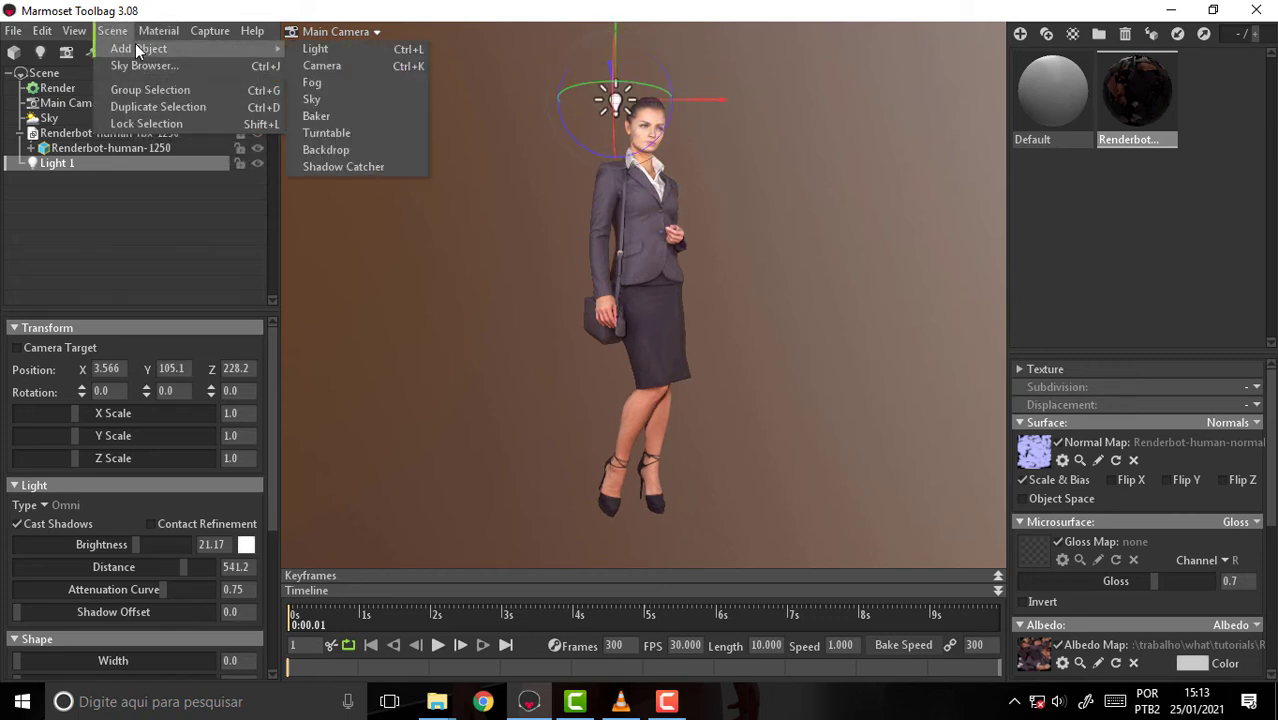
# Add Shadow Catcher 1 and move Light 1 far to the left of the figure.
pyautogui.click(354, 166)
pyautogui.scroll(-2, 819, 335)
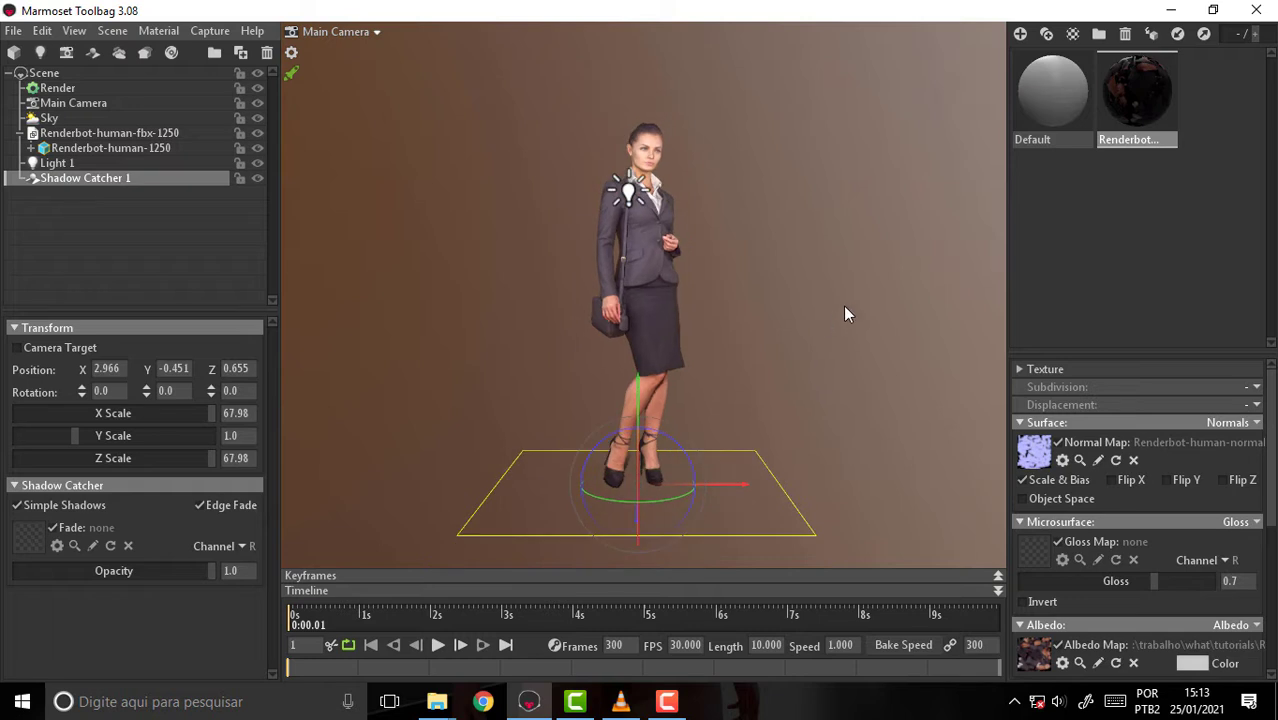
pyautogui.click(626, 192)
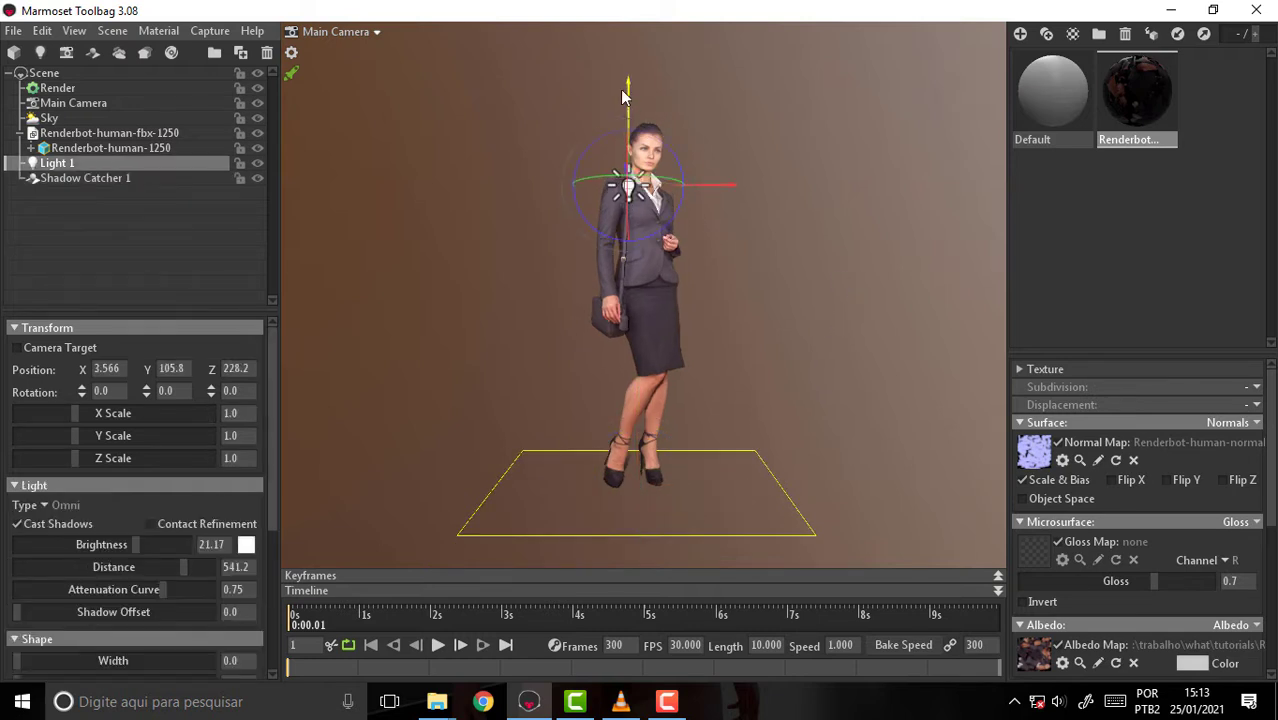
pyautogui.moveTo(727, 177); pyautogui.dragTo(488, 168)
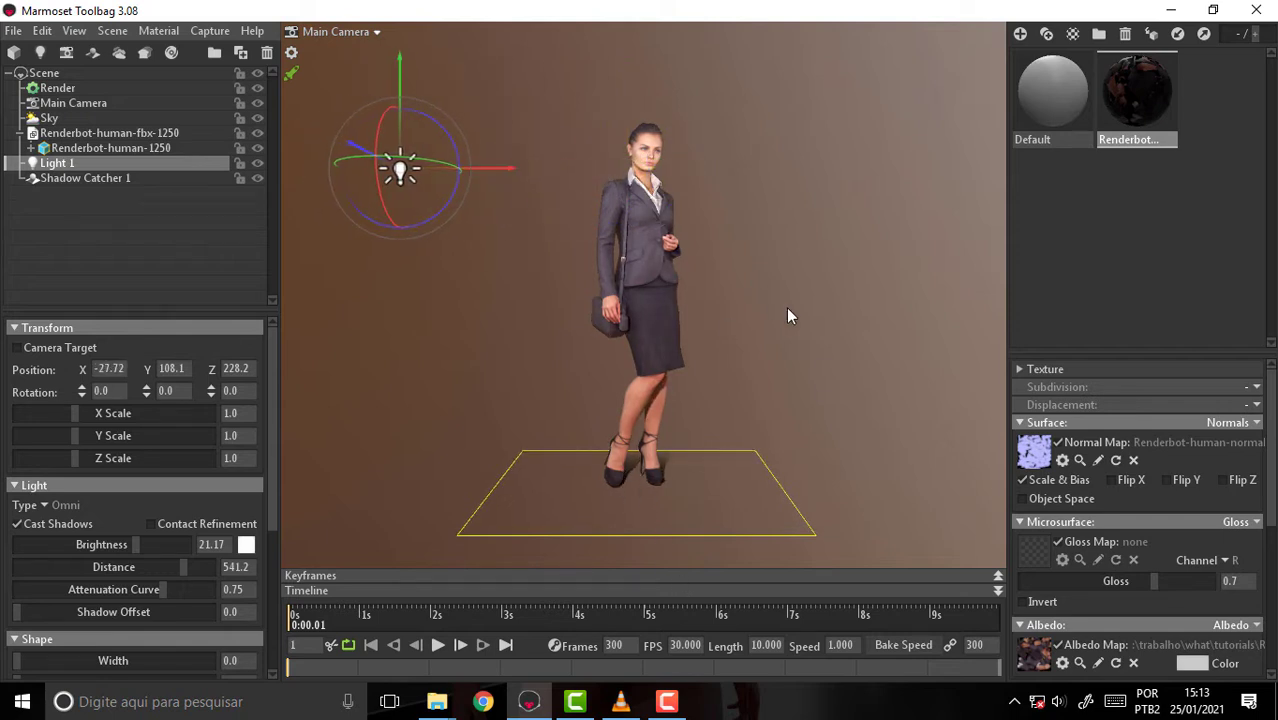
pyautogui.moveTo(788, 316)
pyautogui.mouseDown()
pyautogui.moveTo(725, 305)
pyautogui.moveTo(870, 183)
pyautogui.mouseUp()
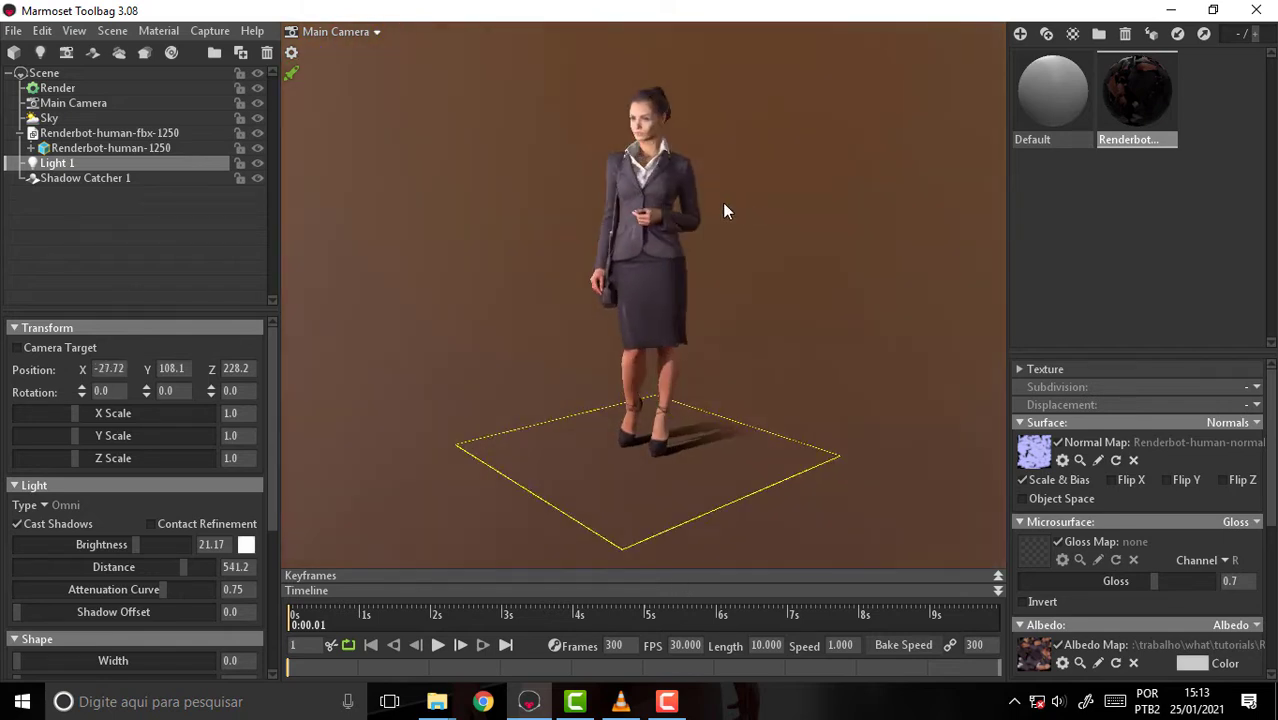
pyautogui.moveTo(726, 211)
pyautogui.mouseDown()
pyautogui.moveTo(950, 201)
pyautogui.moveTo(872, 190)
pyautogui.mouseUp()
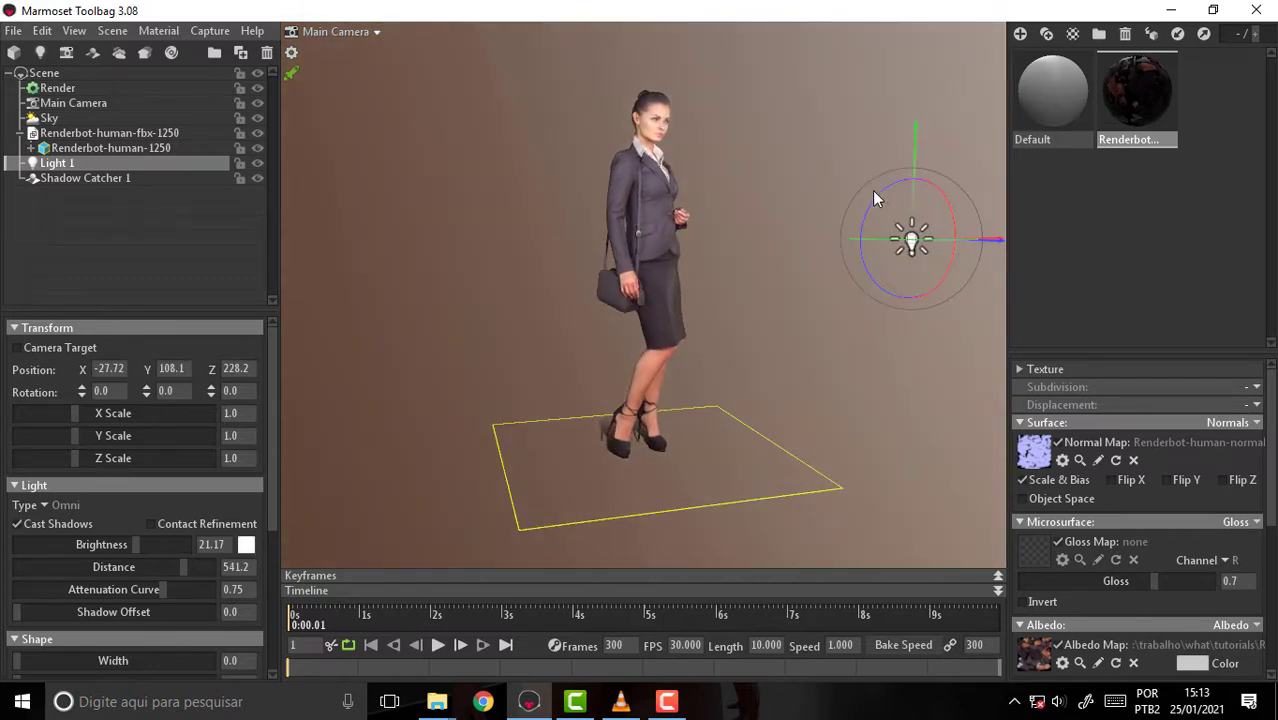
# Raise Light 1 up and left to X -88.97, Y 126.2, Z 199.6 for a floor shadow.
pyautogui.moveTo(912, 150); pyautogui.dragTo(903, 76)
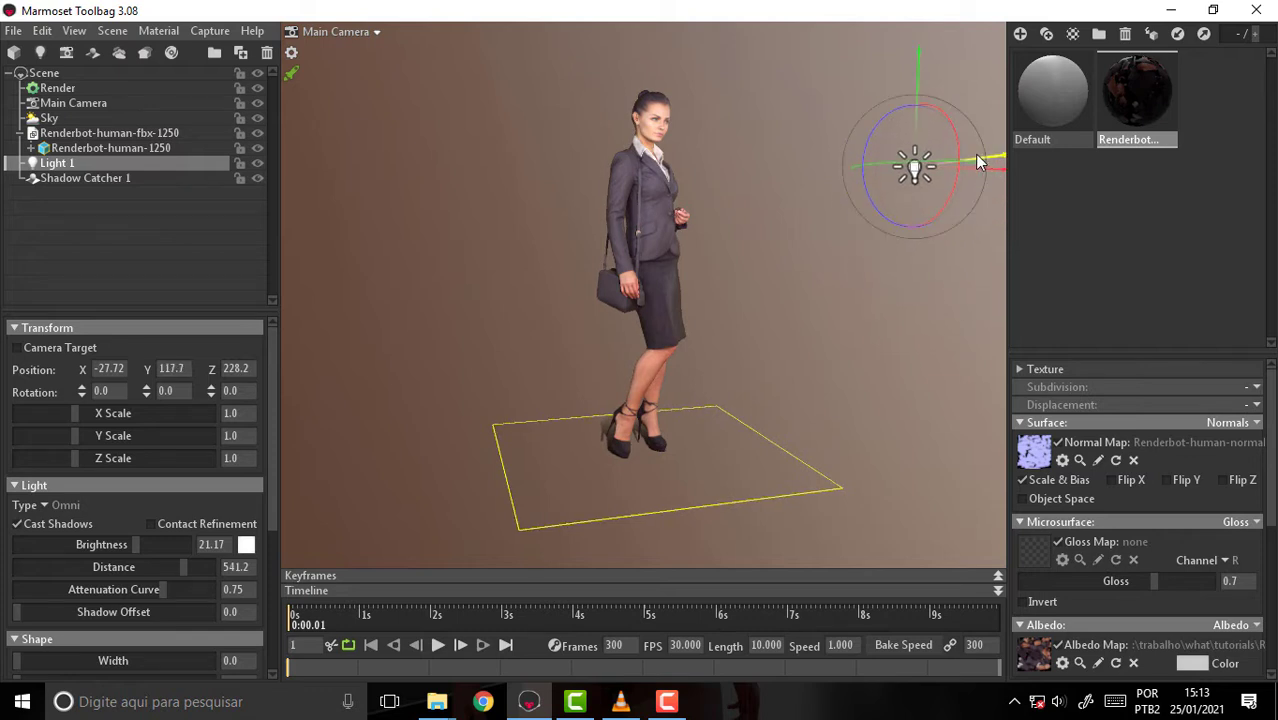
pyautogui.moveTo(980, 163)
pyautogui.mouseDown()
pyautogui.moveTo(839, 181)
pyautogui.moveTo(817, 130)
pyautogui.moveTo(850, 182)
pyautogui.moveTo(840, 160)
pyautogui.moveTo(845, 200)
pyautogui.mouseUp()
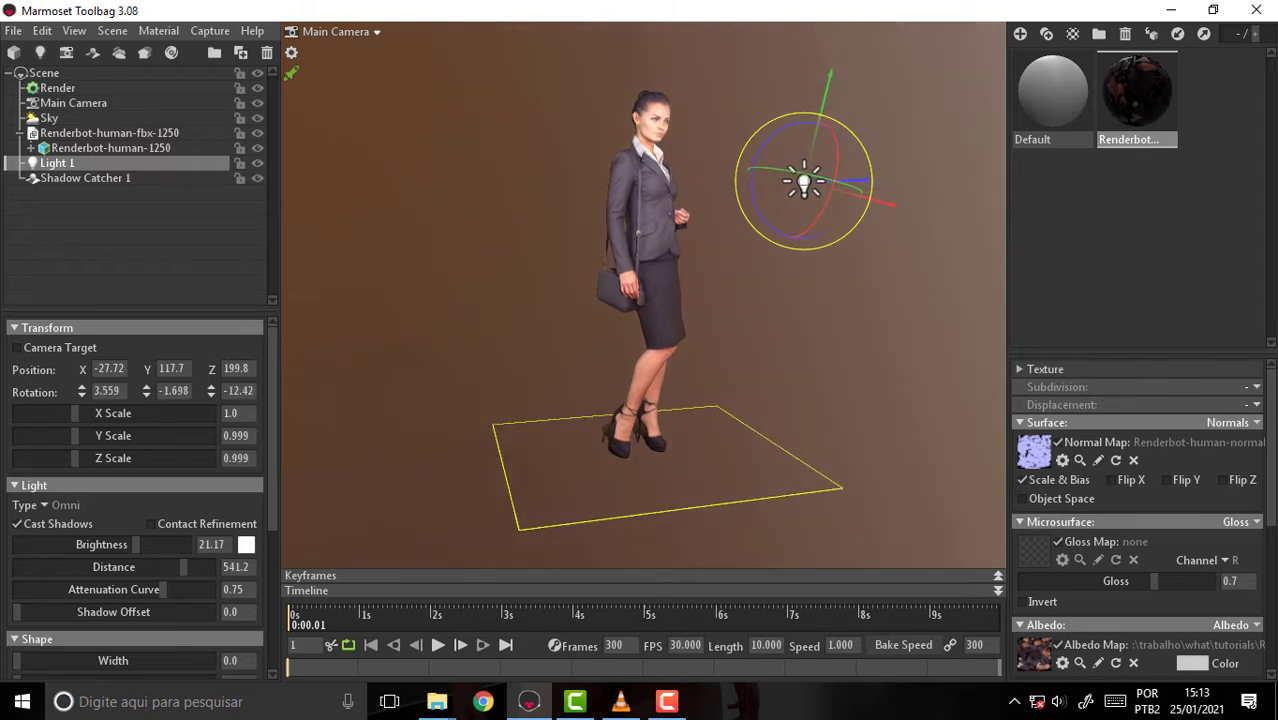
pyautogui.moveTo(845, 200); pyautogui.dragTo(845, 185)
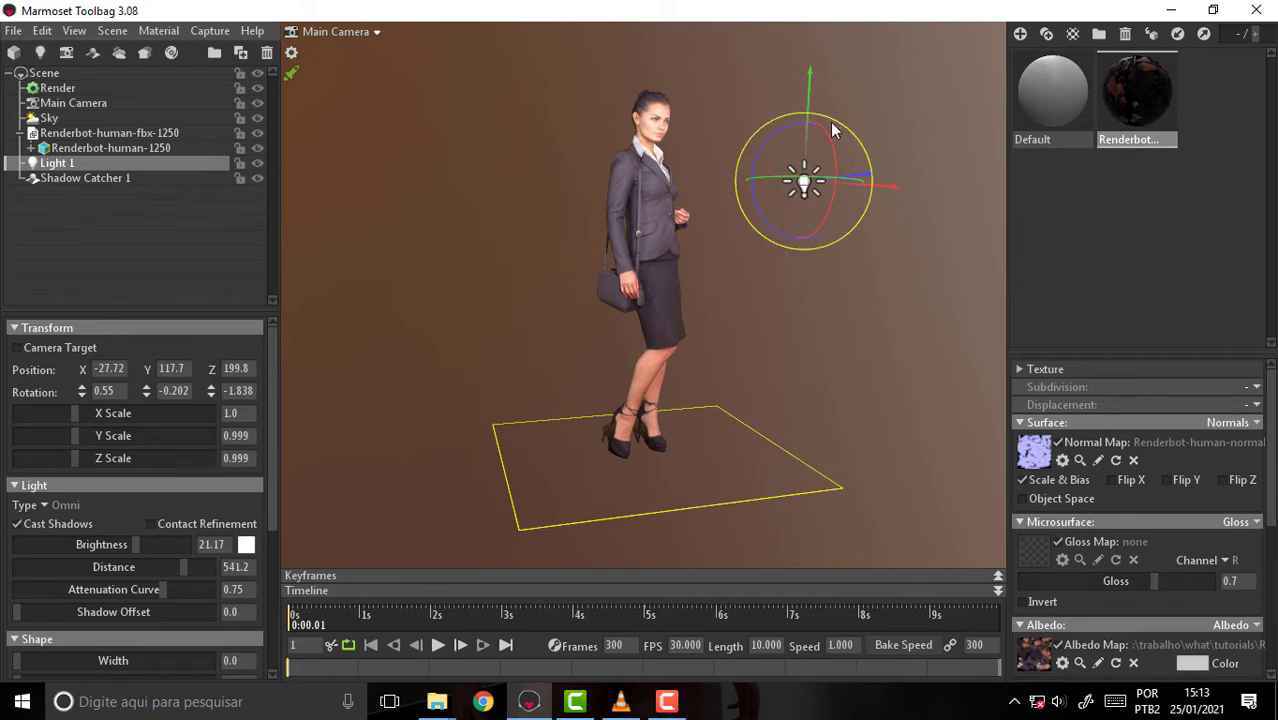
pyautogui.moveTo(809, 78)
pyautogui.mouseDown()
pyautogui.moveTo(815, 8)
pyautogui.moveTo(811, 38)
pyautogui.mouseUp()
pyautogui.moveTo(698, 157)
pyautogui.mouseDown()
pyautogui.moveTo(606, 150)
pyautogui.moveTo(967, 137)
pyautogui.moveTo(560, 137)
pyautogui.moveTo(375, 152)
pyautogui.moveTo(615, 150)
pyautogui.moveTo(445, 150)
pyautogui.moveTo(554, 148)
pyautogui.mouseUp()
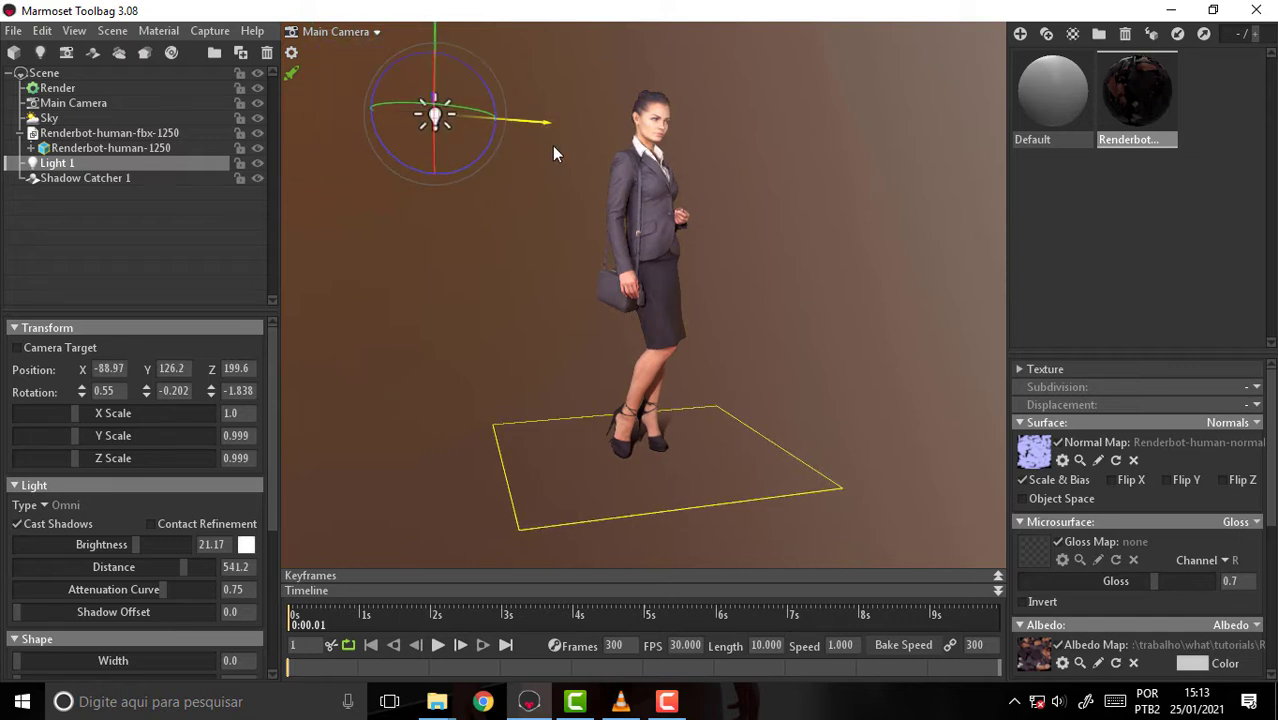
pyautogui.moveTo(783, 178)
pyautogui.mouseDown()
pyautogui.moveTo(717, 183)
pyautogui.moveTo(792, 211)
pyautogui.moveTo(667, 210)
pyautogui.mouseUp()
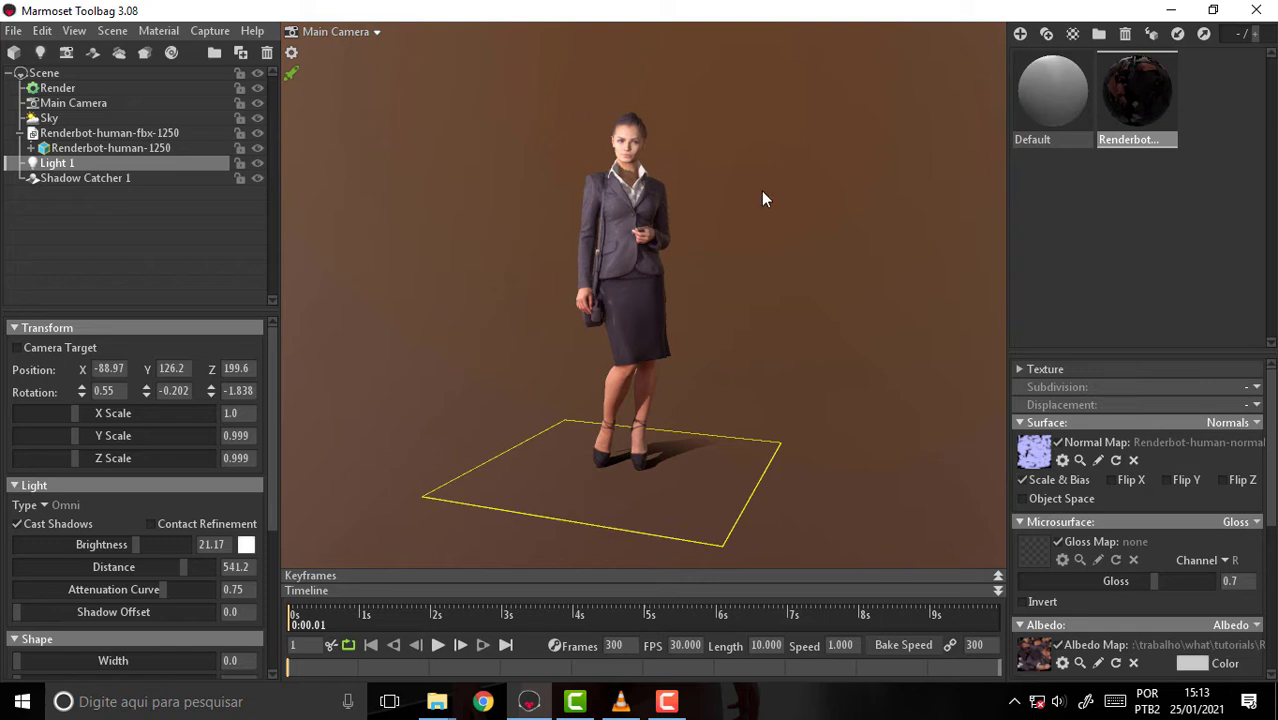
pyautogui.scroll(2, 760, 182)
pyautogui.scroll(1, 759, 176)
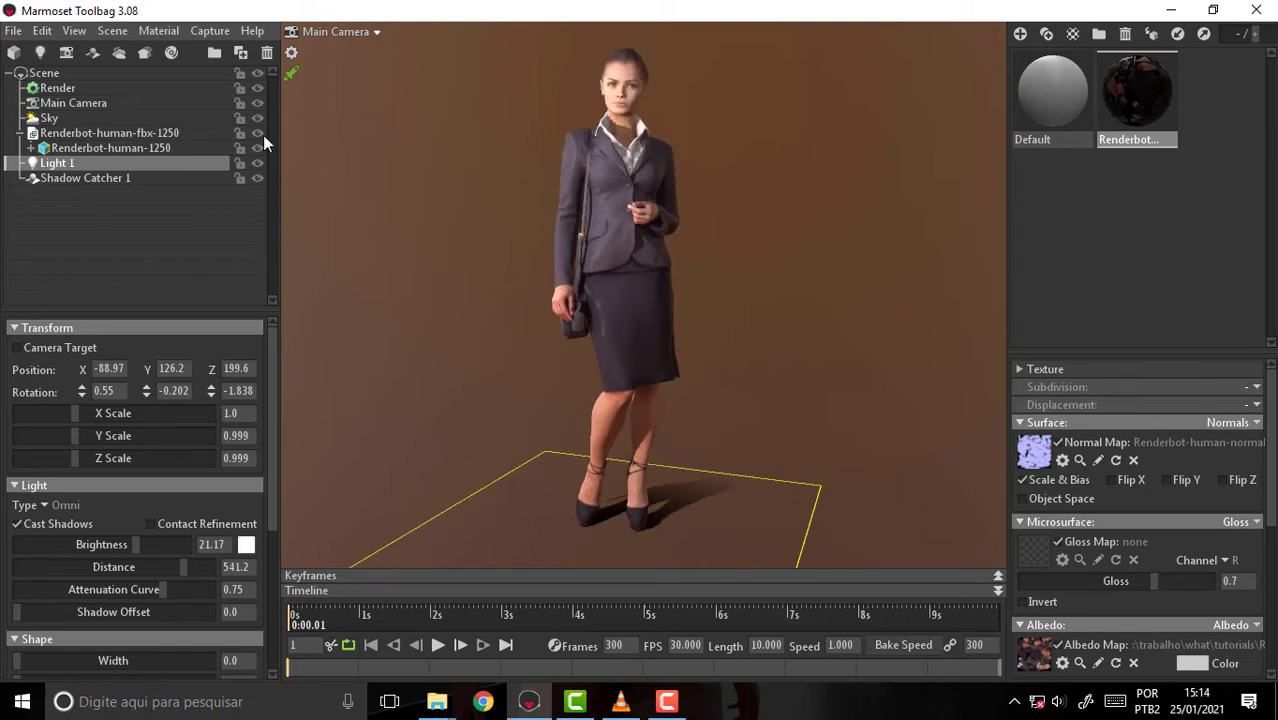
# Add Backdrop 1 and load lakeREM.jpg from the Textures folder as its image.
pyautogui.click(160, 31)
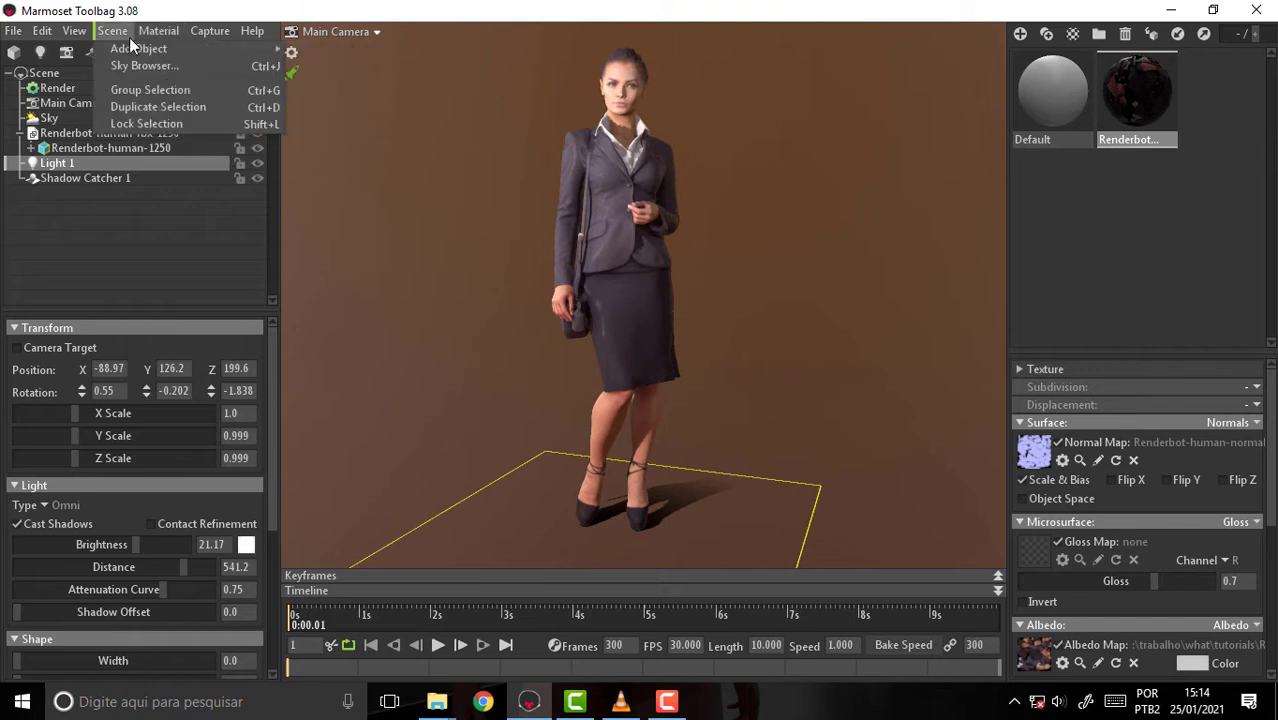
pyautogui.moveTo(139, 49)
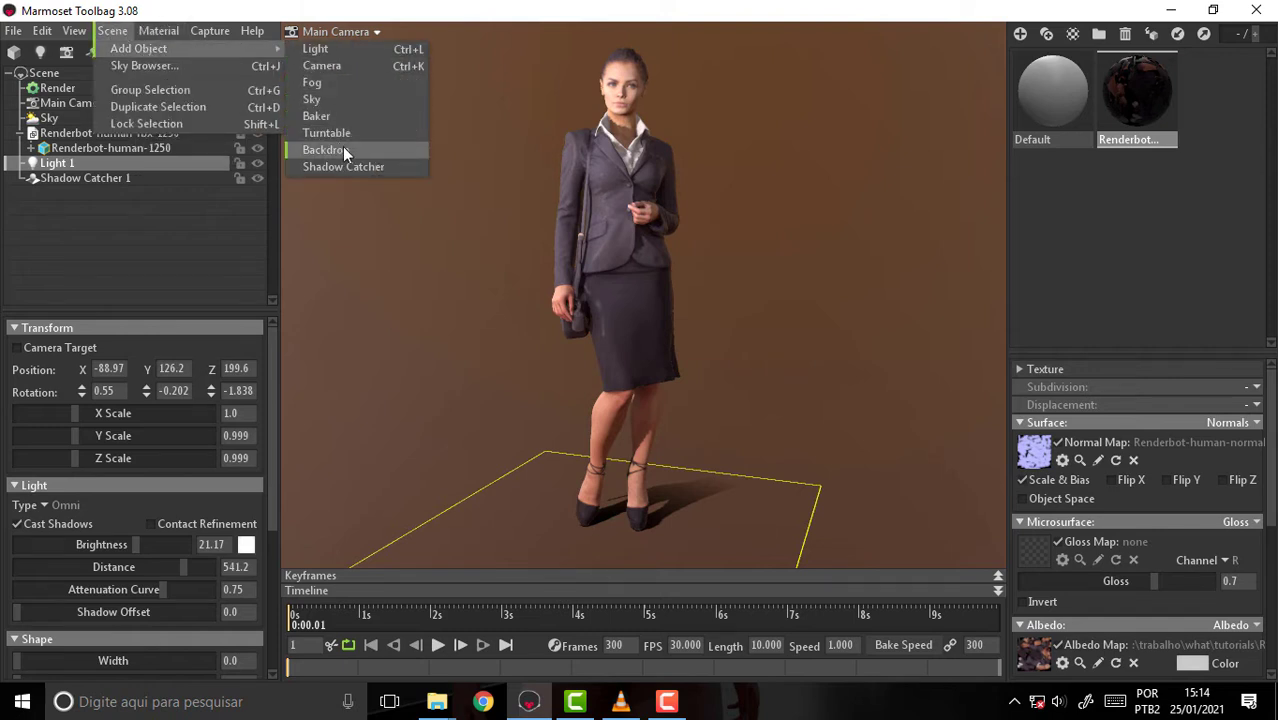
pyautogui.click(345, 152)
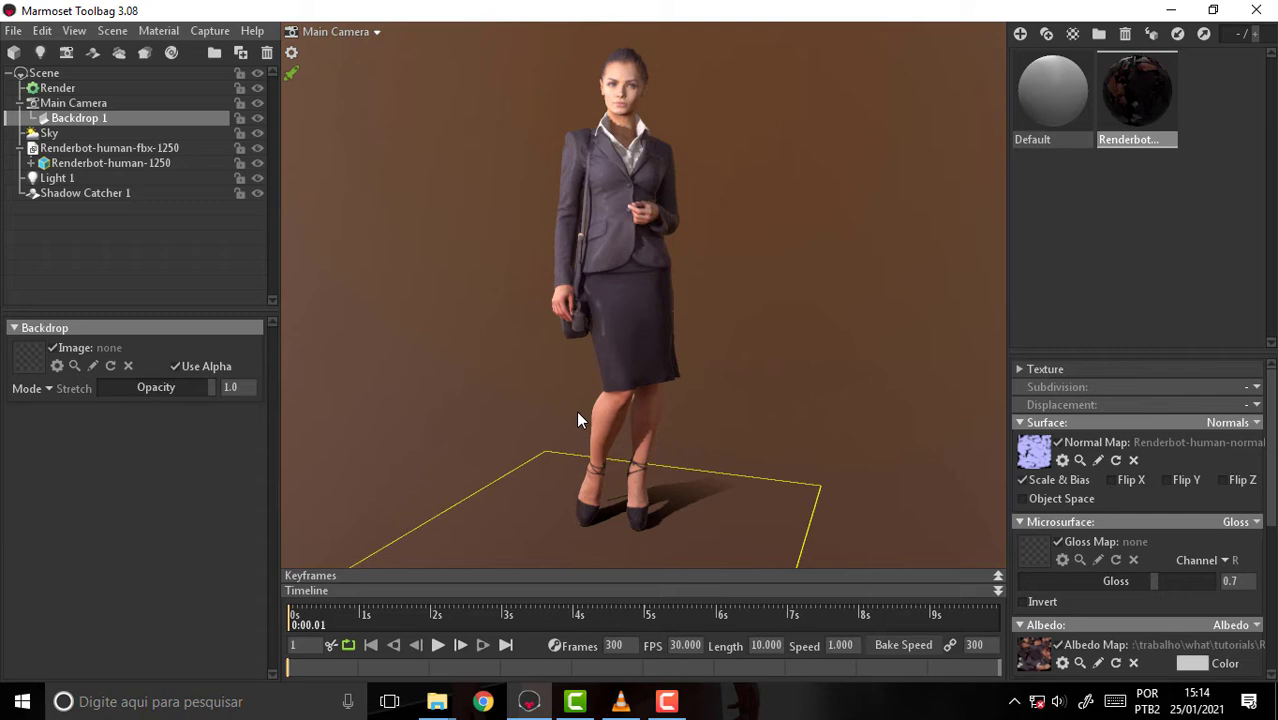
pyautogui.click(27, 363)
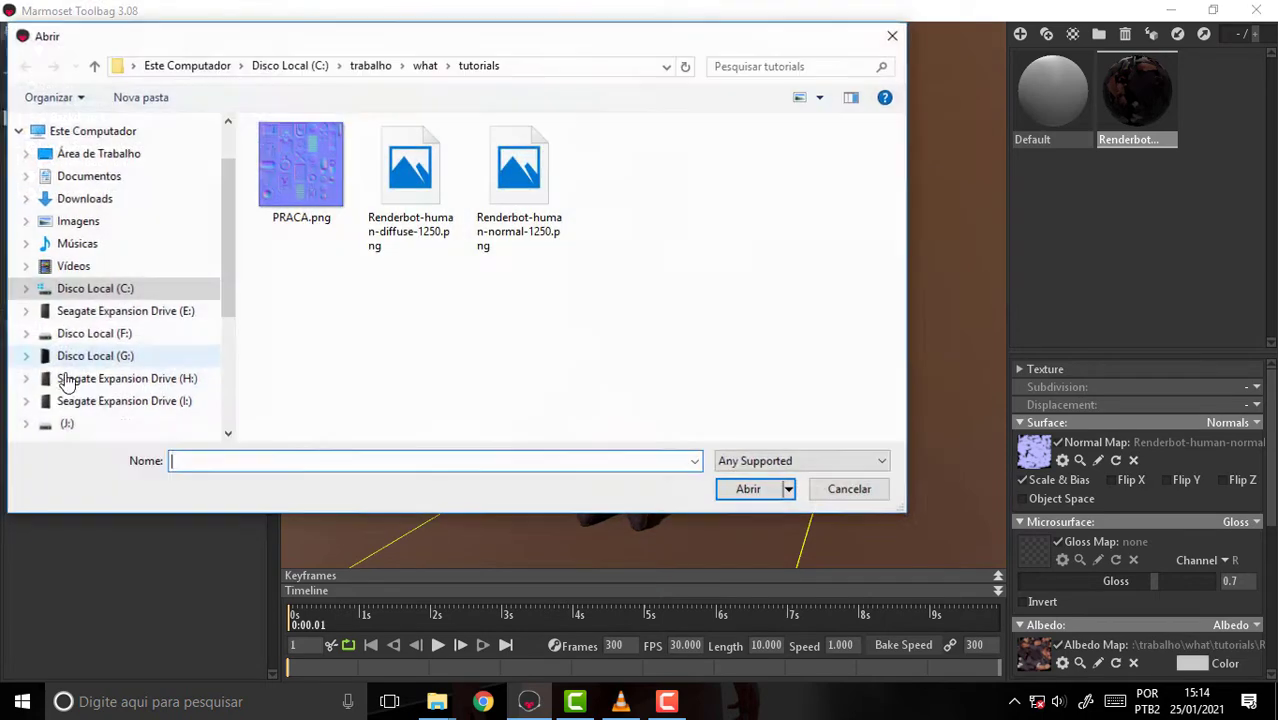
pyautogui.click(425, 65)
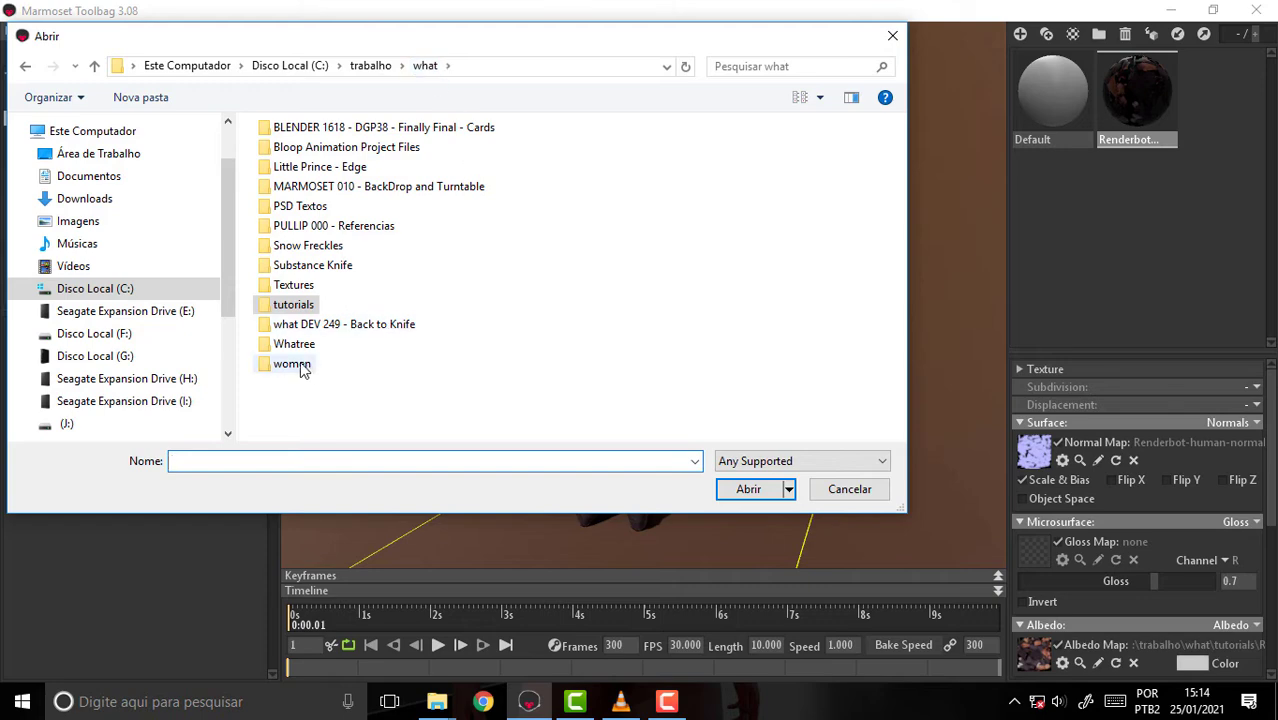
pyautogui.doubleClick(293, 287)
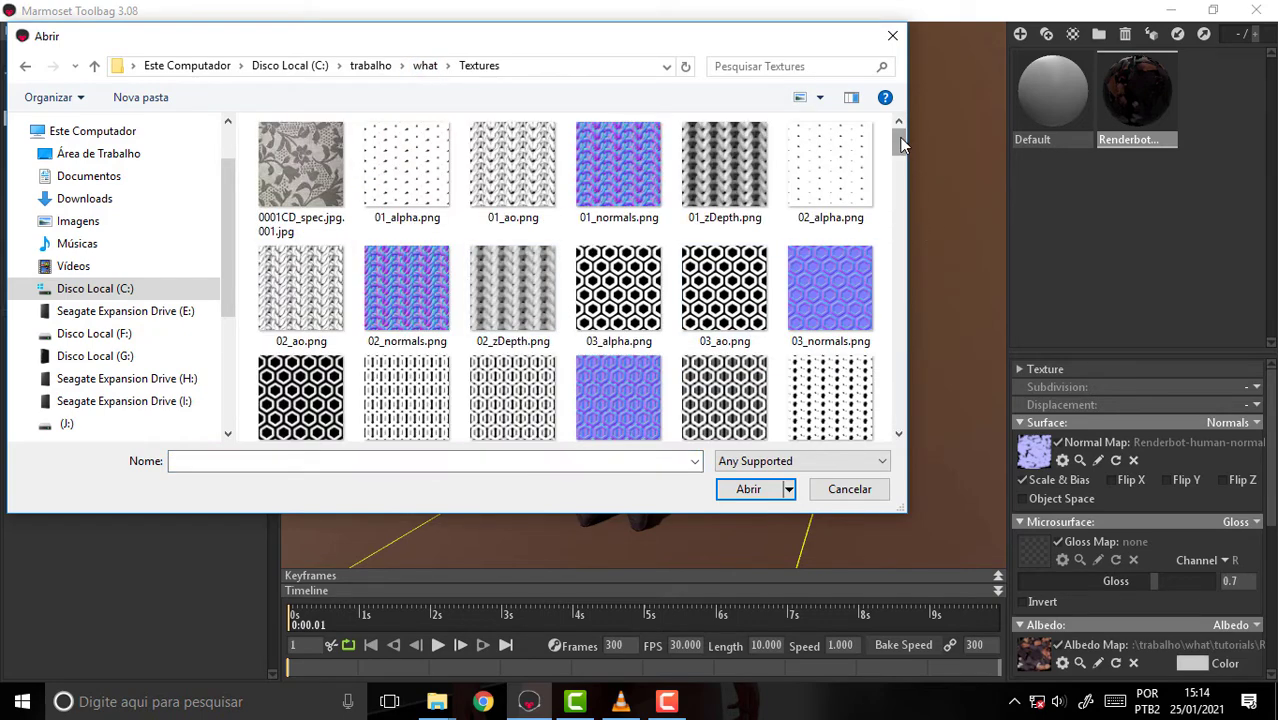
pyautogui.moveTo(902, 145); pyautogui.dragTo(902, 335)
pyautogui.click(422, 360)
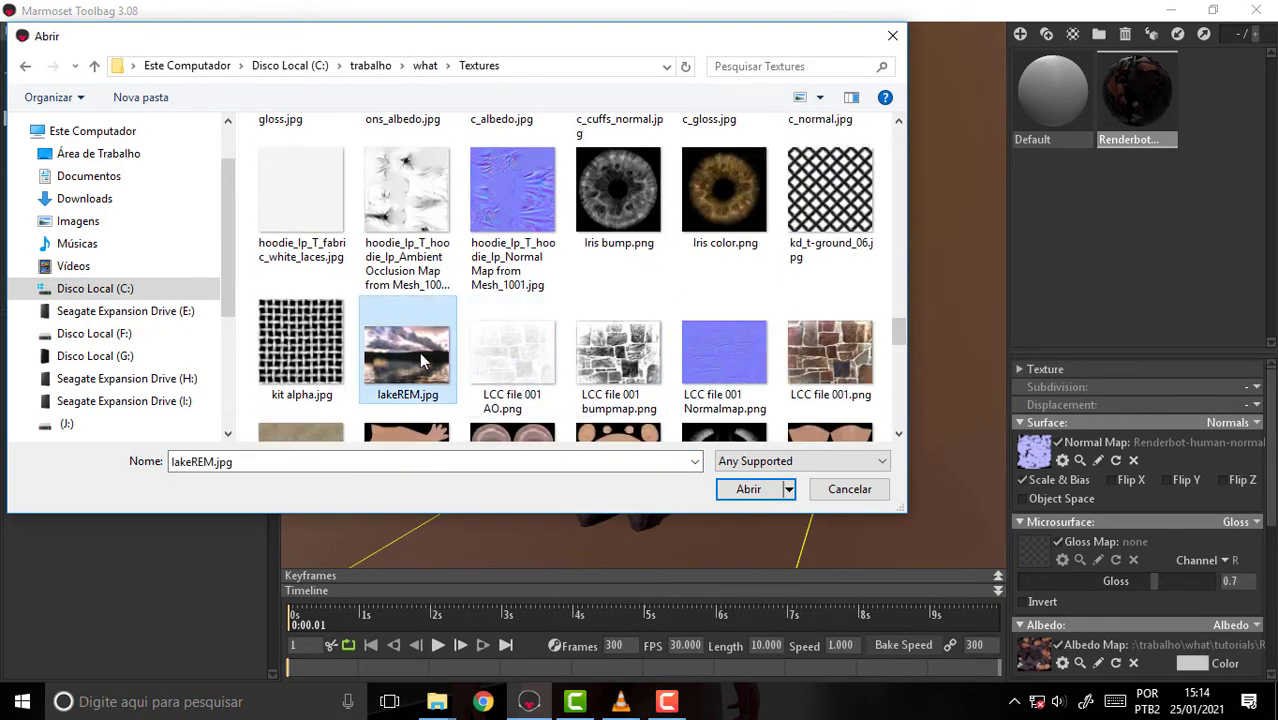
pyautogui.click(748, 490)
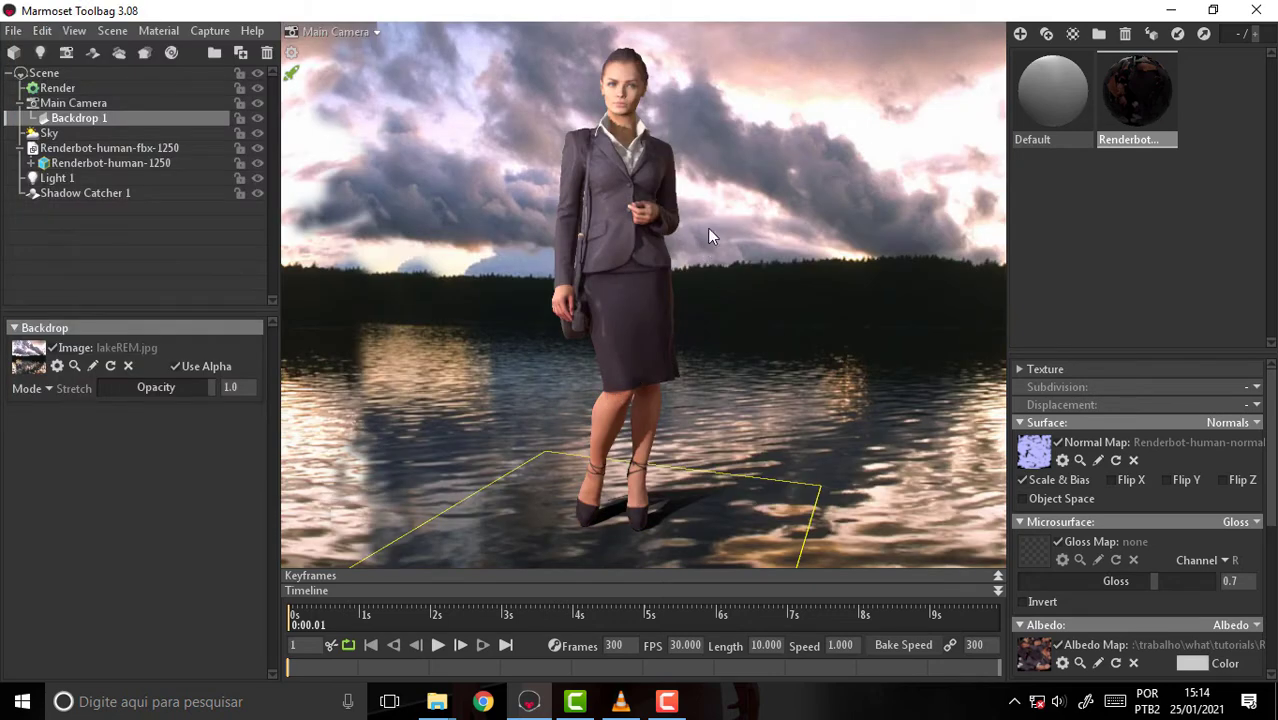
pyautogui.scroll(-2, 729, 190)
pyautogui.scroll(2, 729, 190)
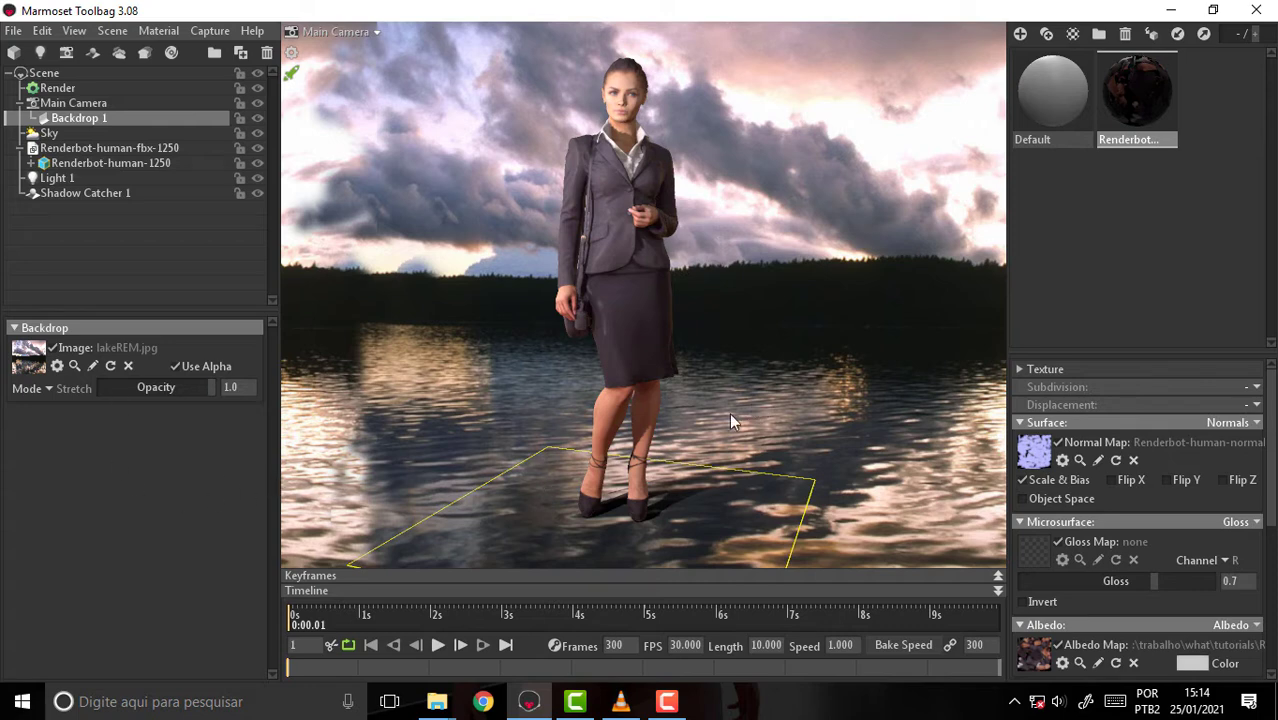
pyautogui.scroll(2, 735, 398)
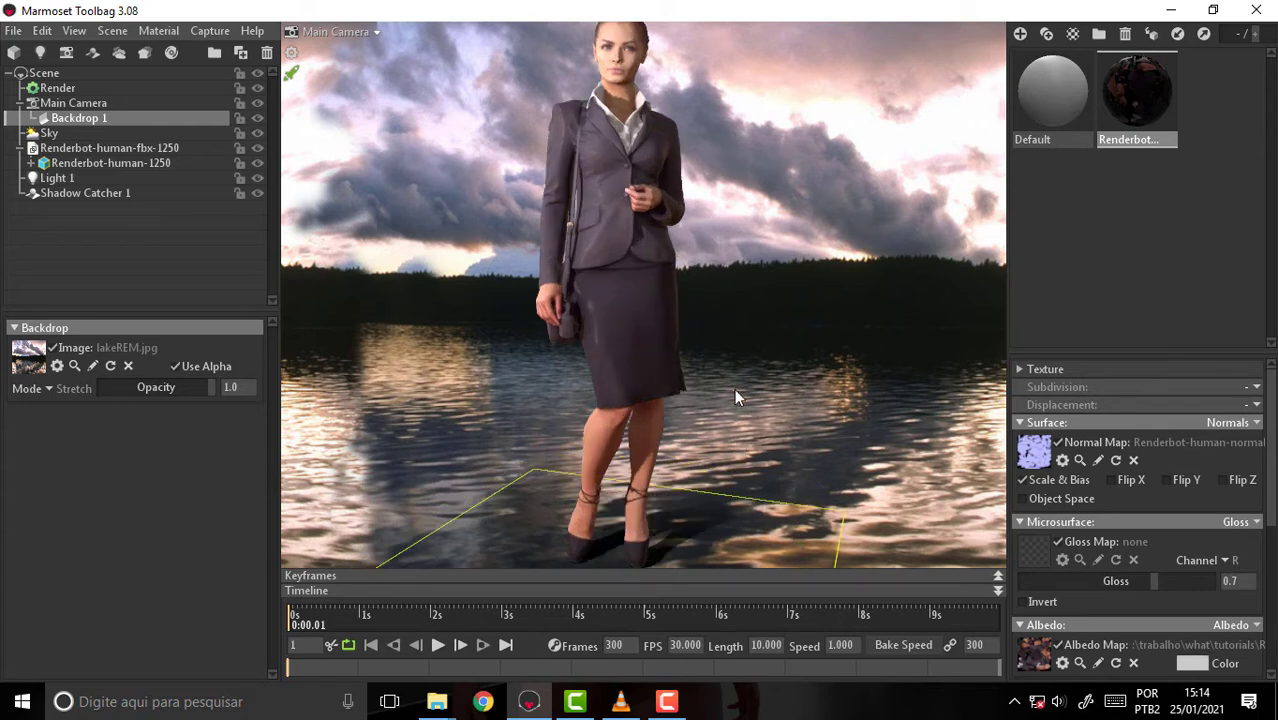
pyautogui.scroll(-1, 735, 398)
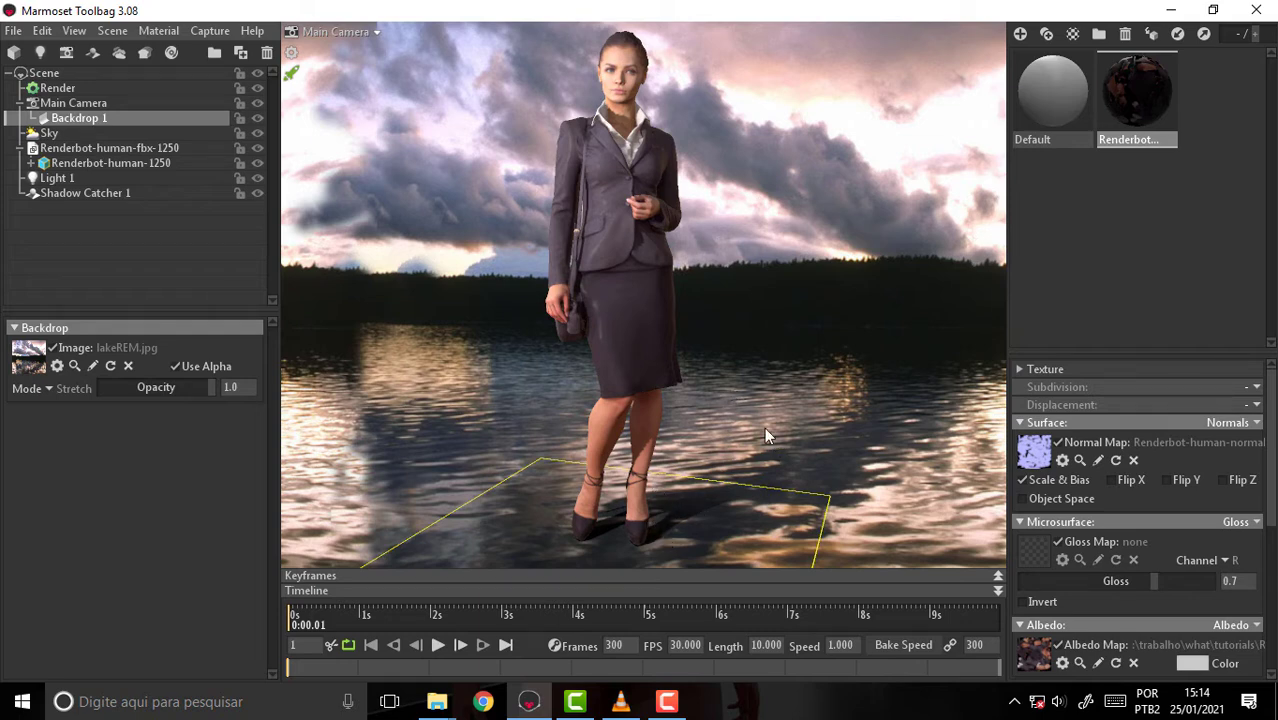
# Clear Backdrop 1's image and reload lakeREM.jpg into it.
pyautogui.click(128, 366)
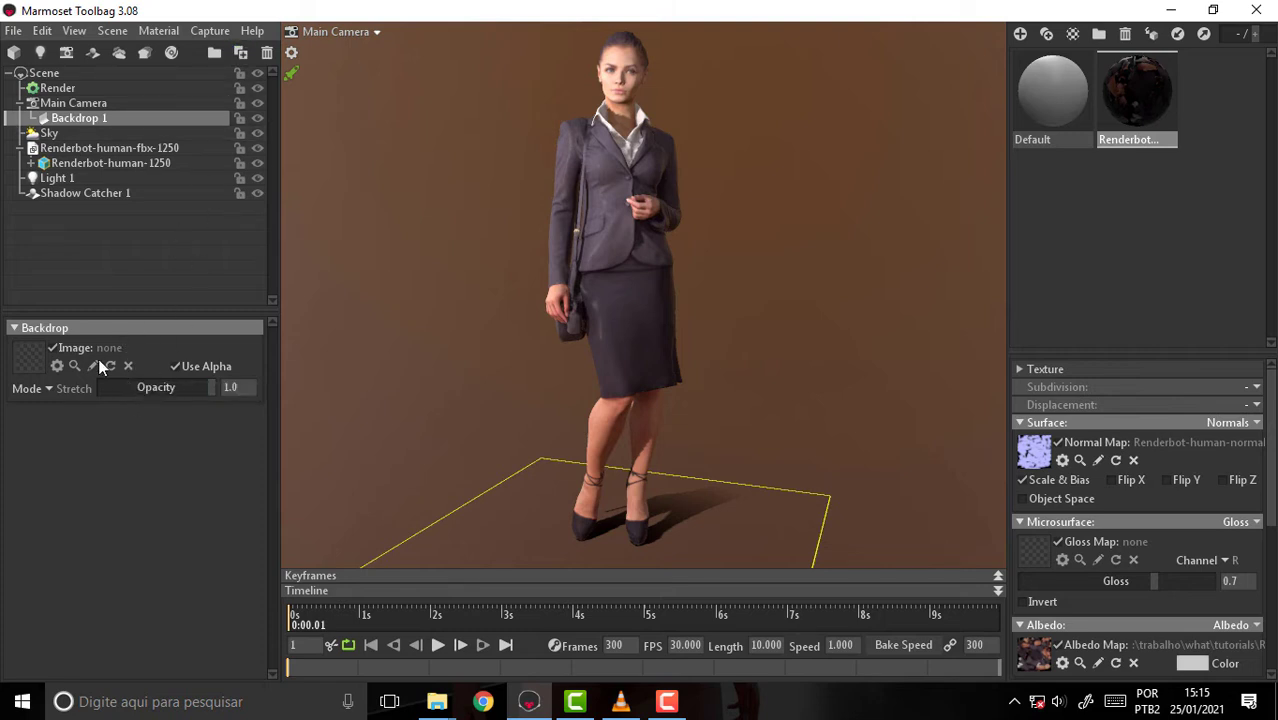
pyautogui.click(35, 358)
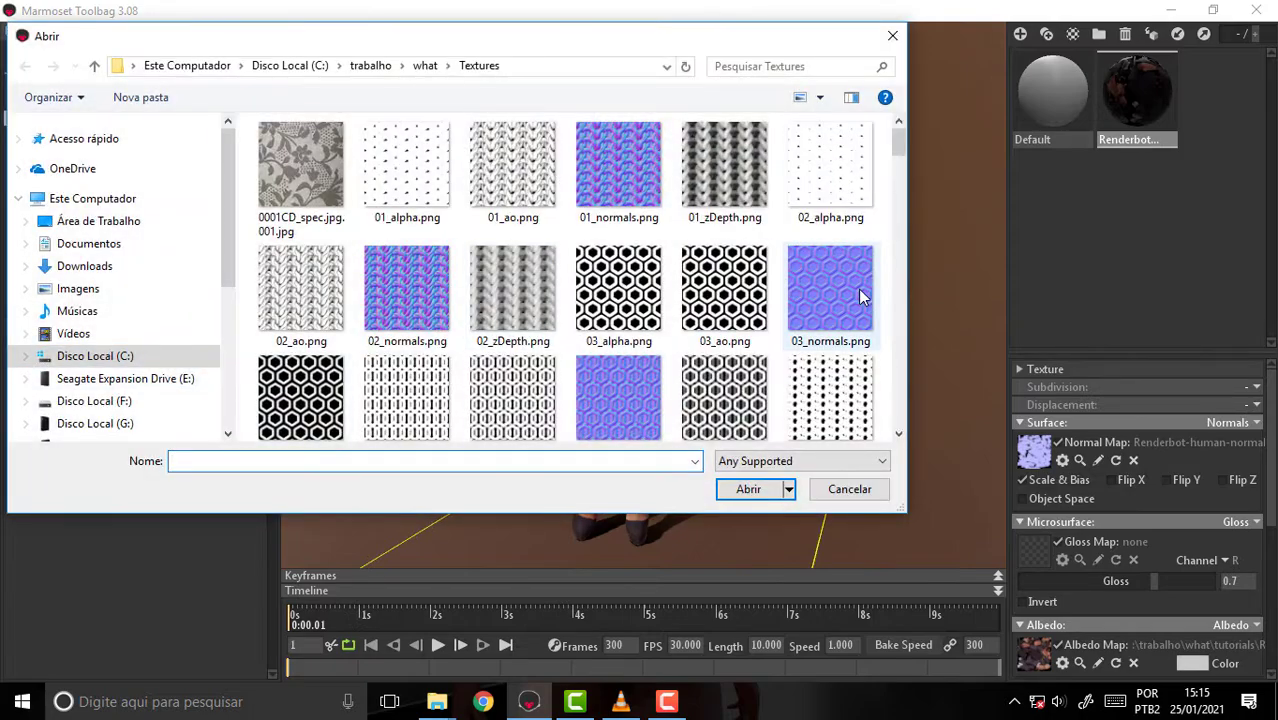
pyautogui.moveTo(897, 143)
pyautogui.mouseDown()
pyautogui.moveTo(882, 445)
pyautogui.moveTo(872, 393)
pyautogui.mouseUp()
pyautogui.scroll(1, 872, 393)
pyautogui.scroll(2, 700, 300)
pyautogui.scroll(2, 600, 320)
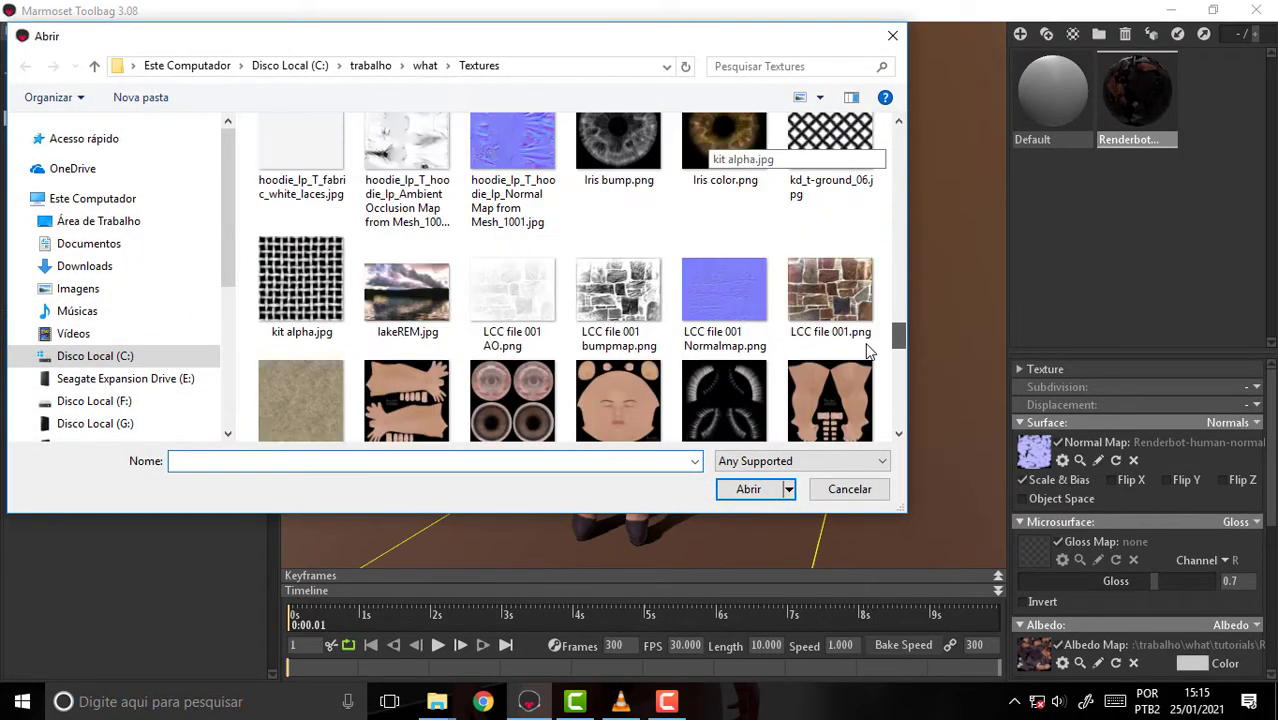
pyautogui.click(432, 350)
pyautogui.click(744, 489)
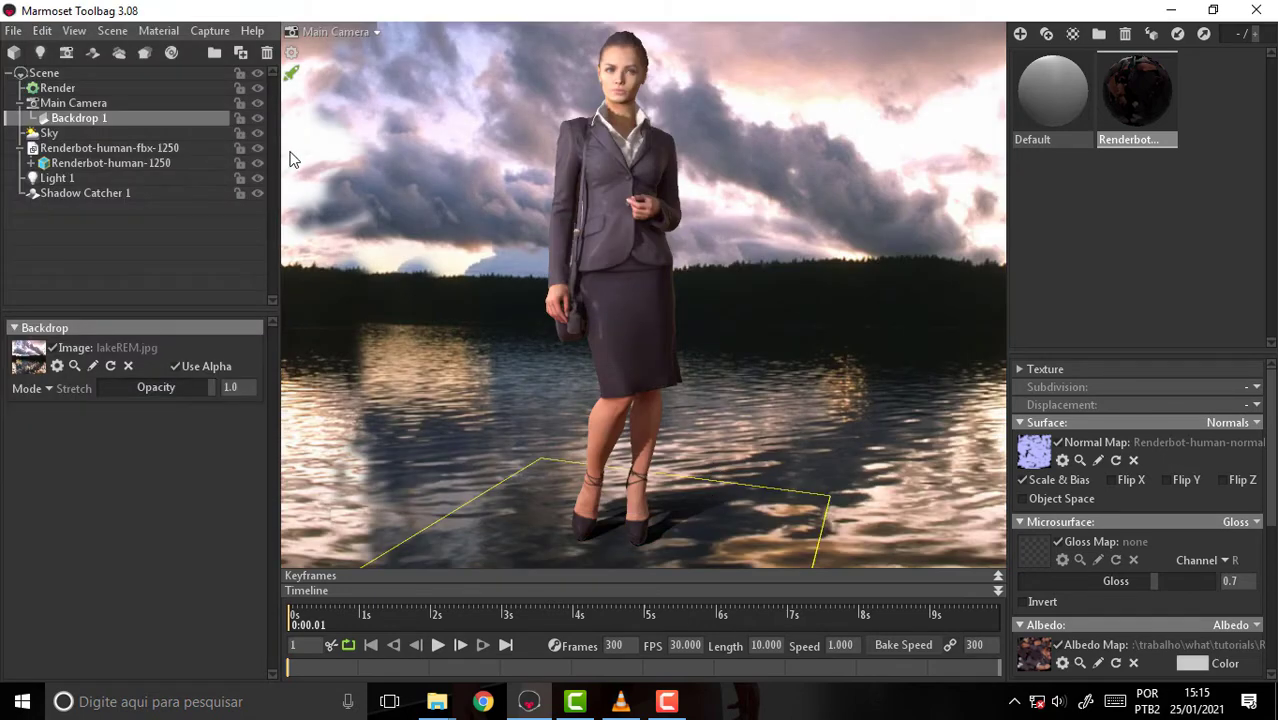
pyautogui.click(168, 32)
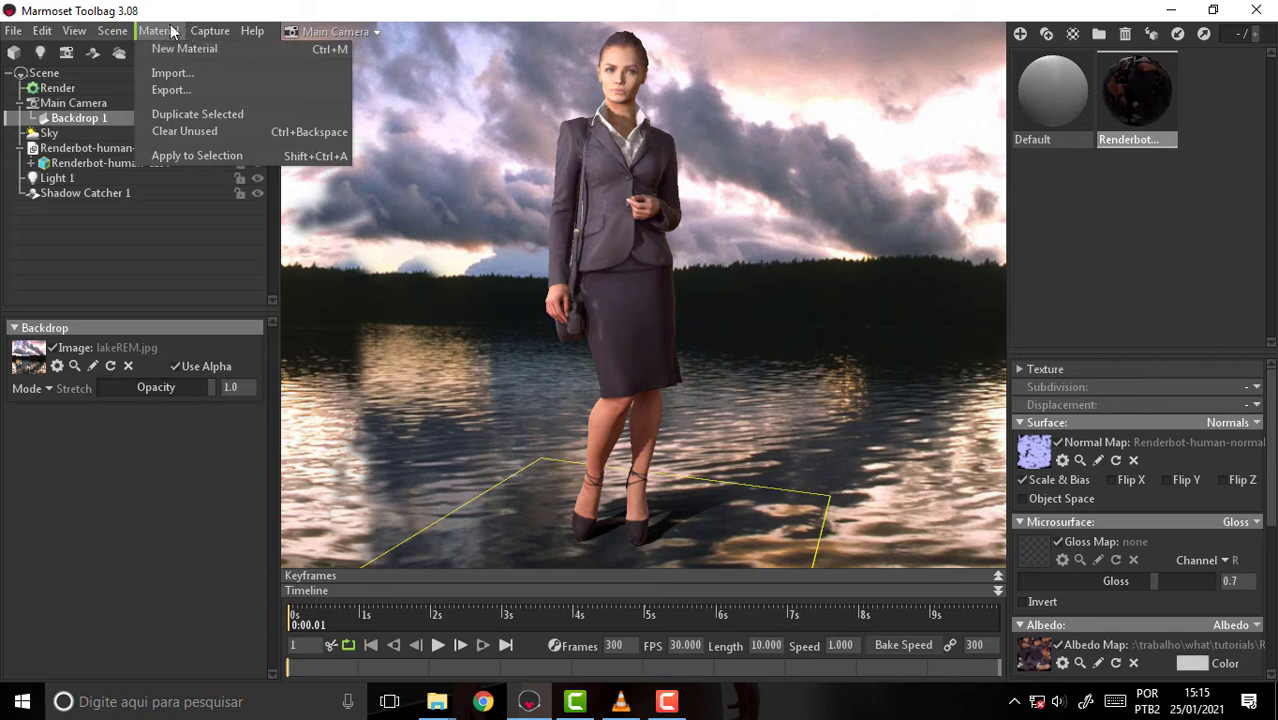
pyautogui.moveTo(138, 49)
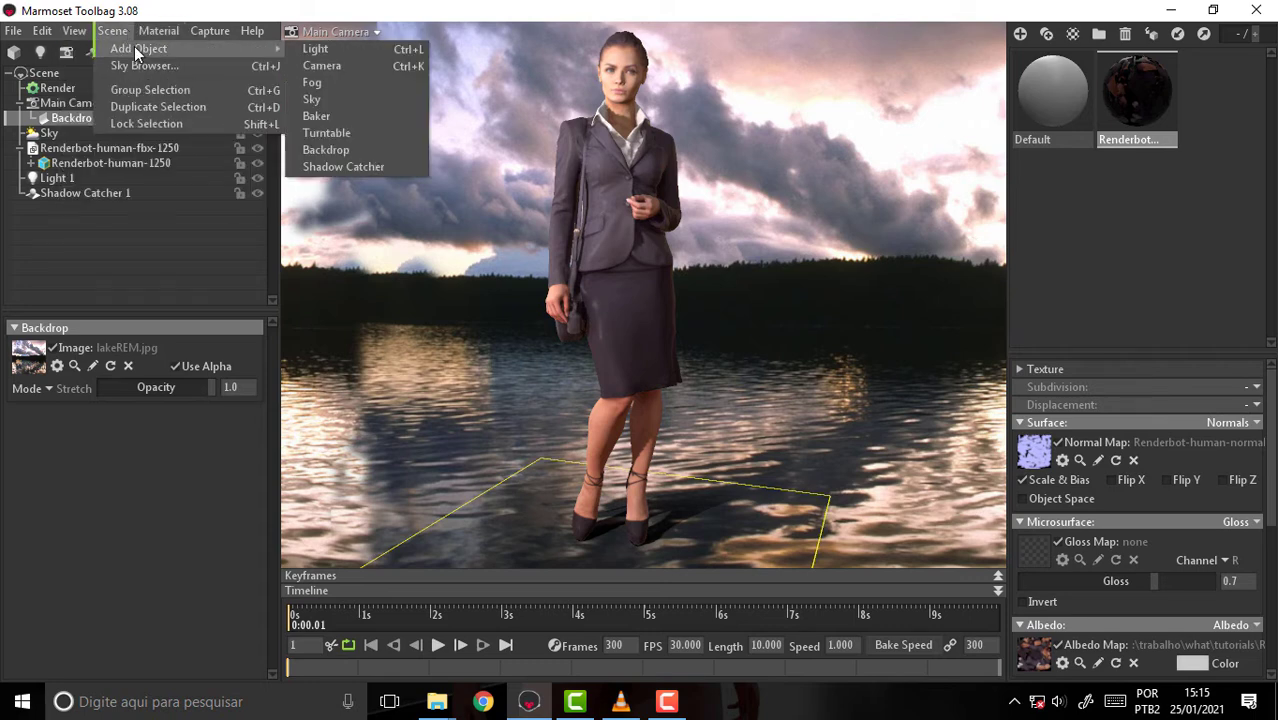
# Add Turntable 1 and place Backdrop 1 under Main Camera in the outliner.
pyautogui.click(377, 133)
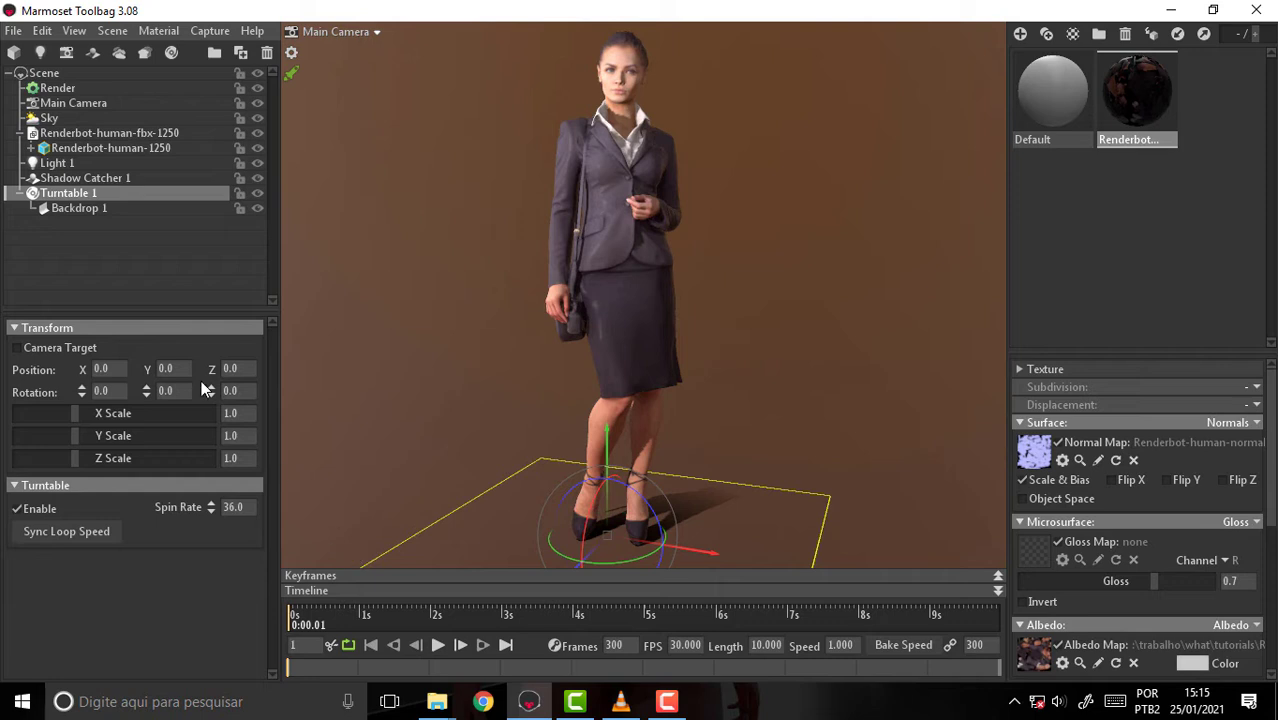
pyautogui.moveTo(78, 208); pyautogui.dragTo(70, 222)
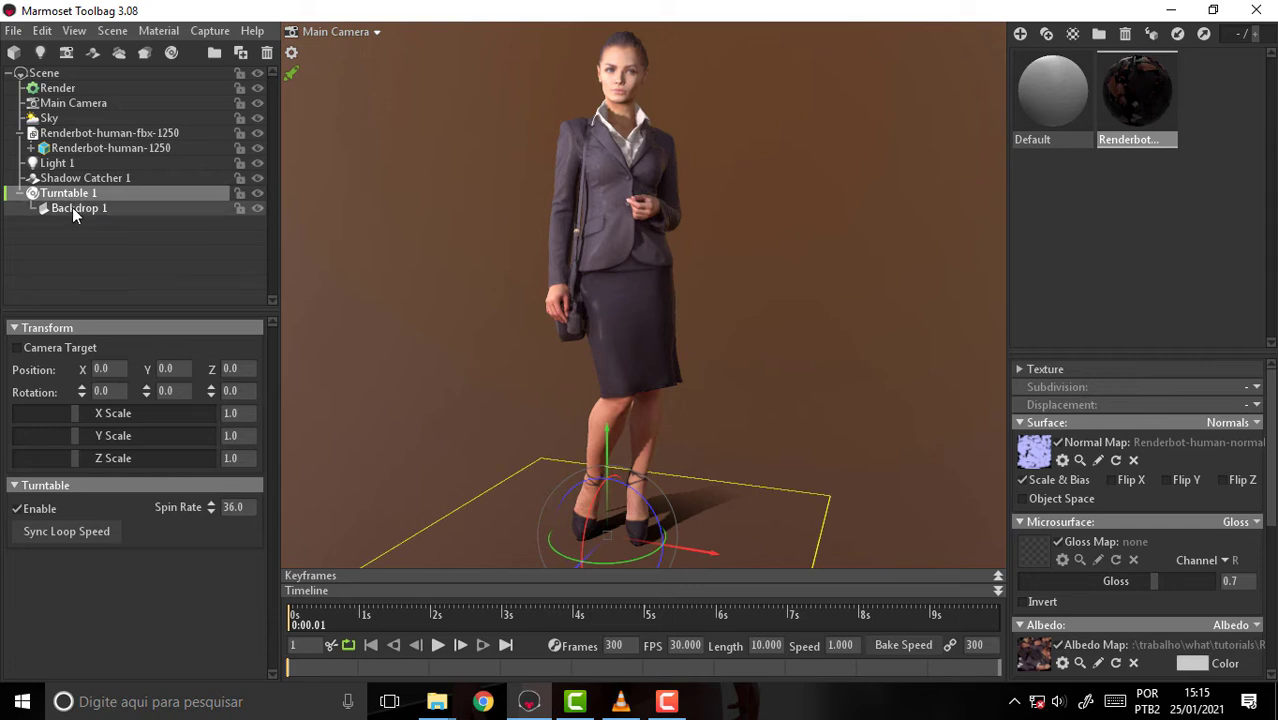
pyautogui.moveTo(78, 210); pyautogui.dragTo(75, 187)
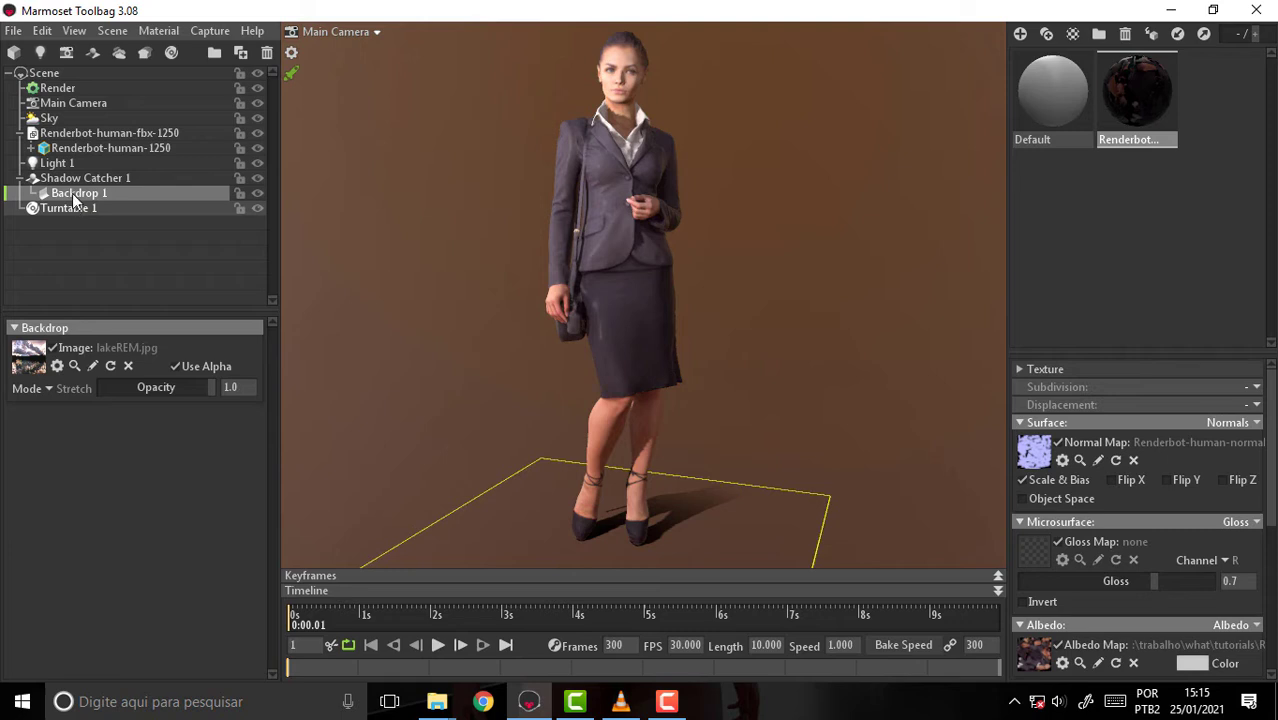
pyautogui.doubleClick(75, 193)
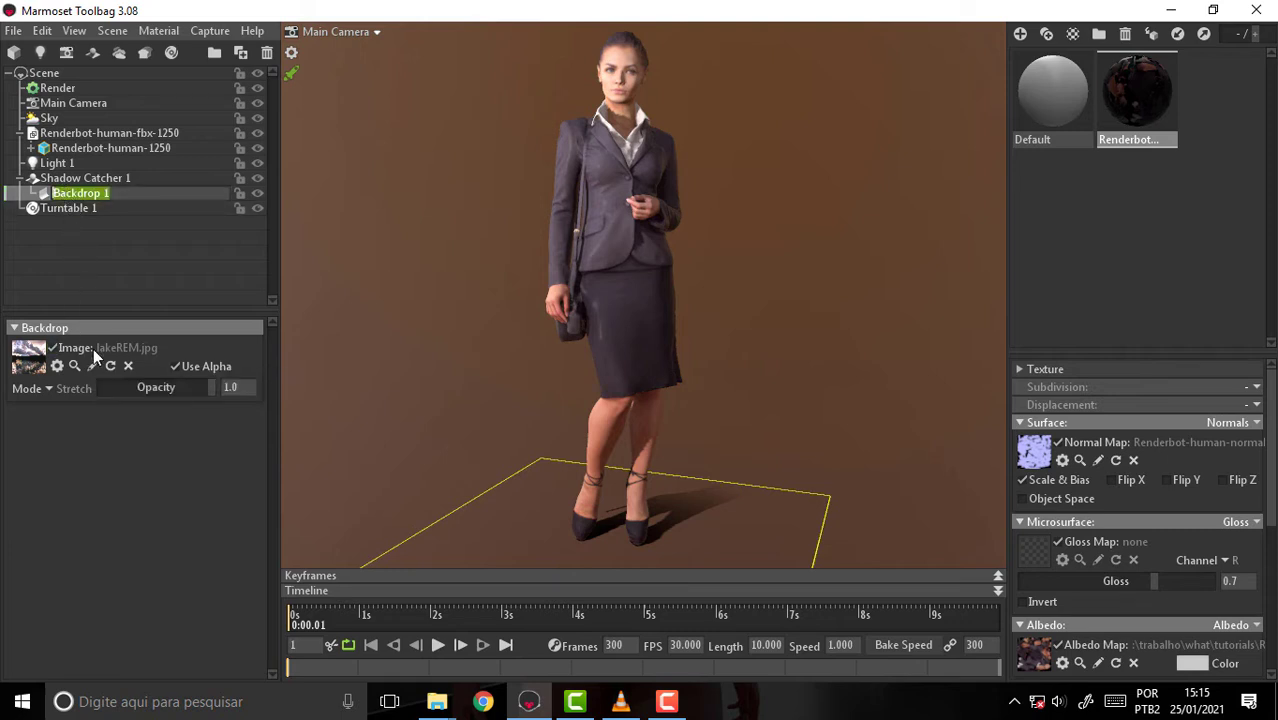
pyautogui.click(84, 226)
pyautogui.click(78, 193)
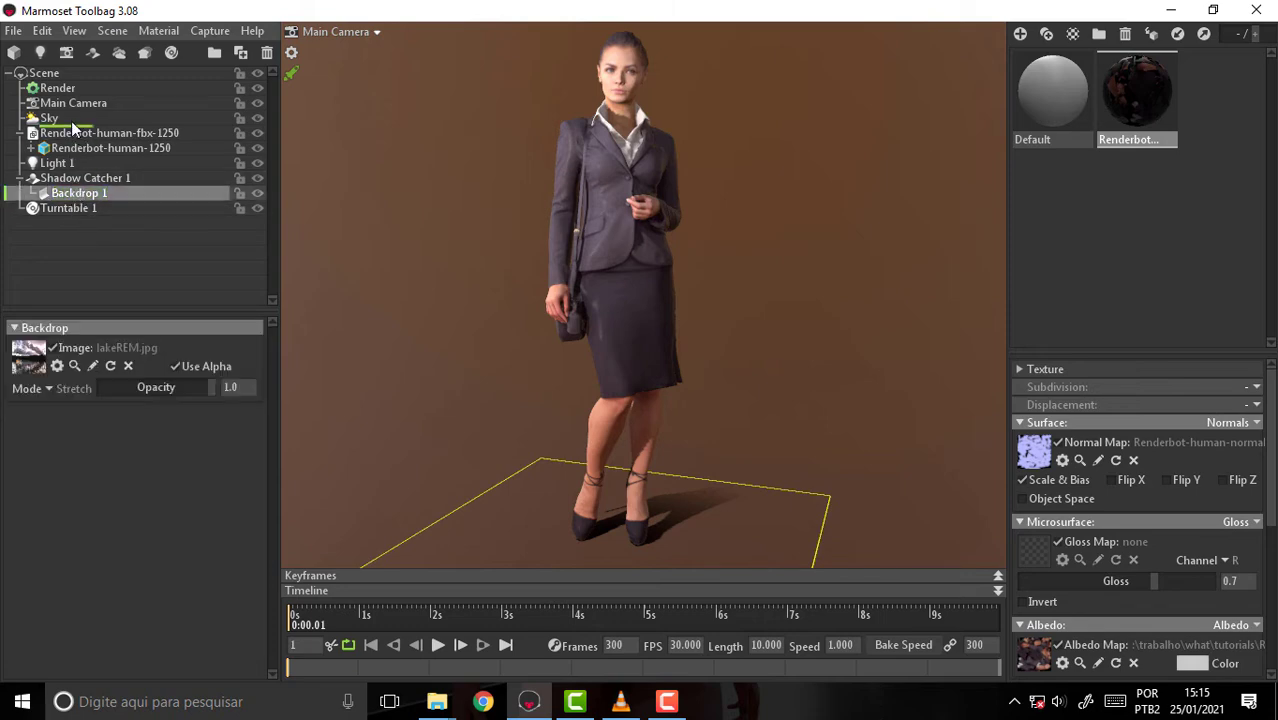
pyautogui.moveTo(68, 110); pyautogui.dragTo(70, 108)
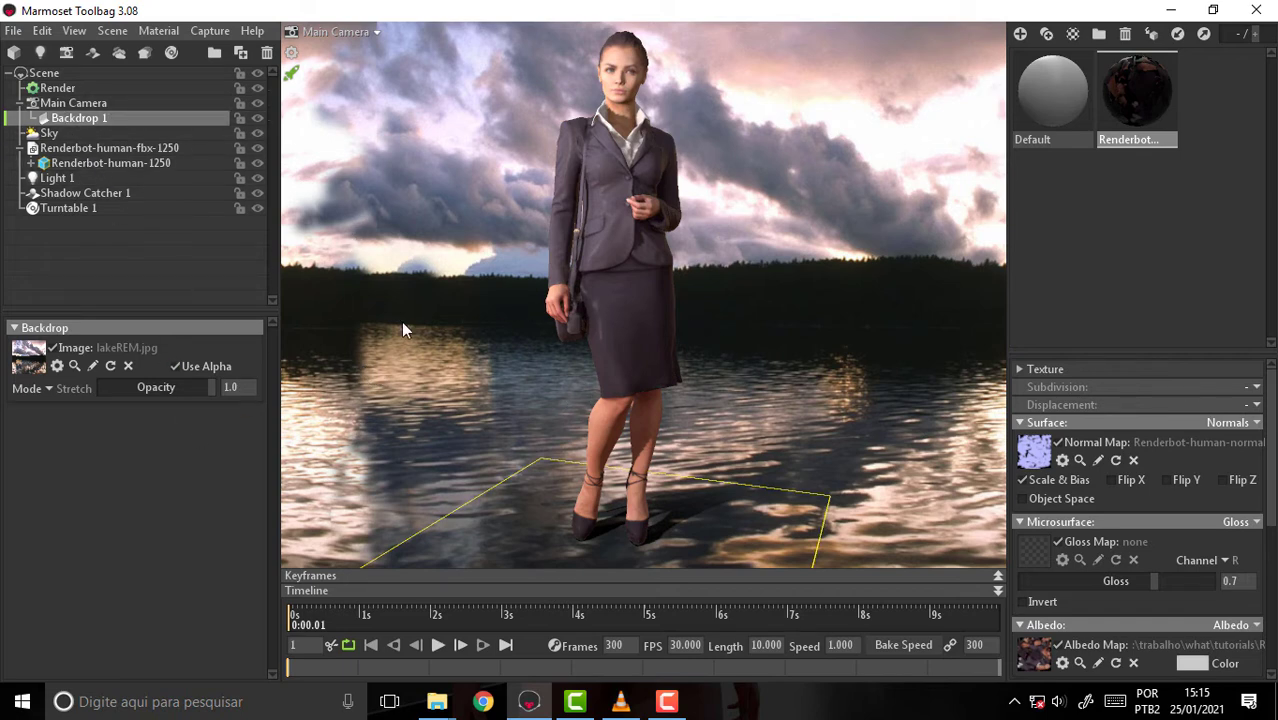
# Test-play Turntable 1 at speed 36.0, then parent it under Main Camera.
pyautogui.click(67, 208)
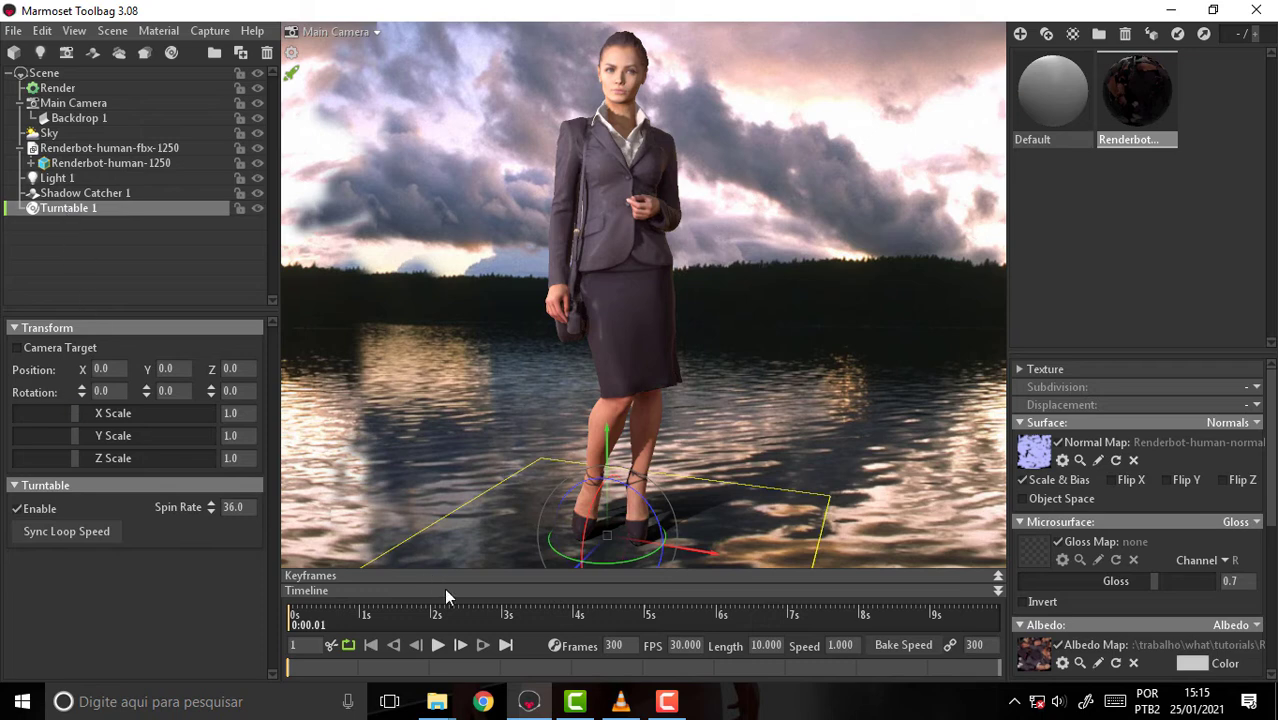
pyautogui.click(438, 645)
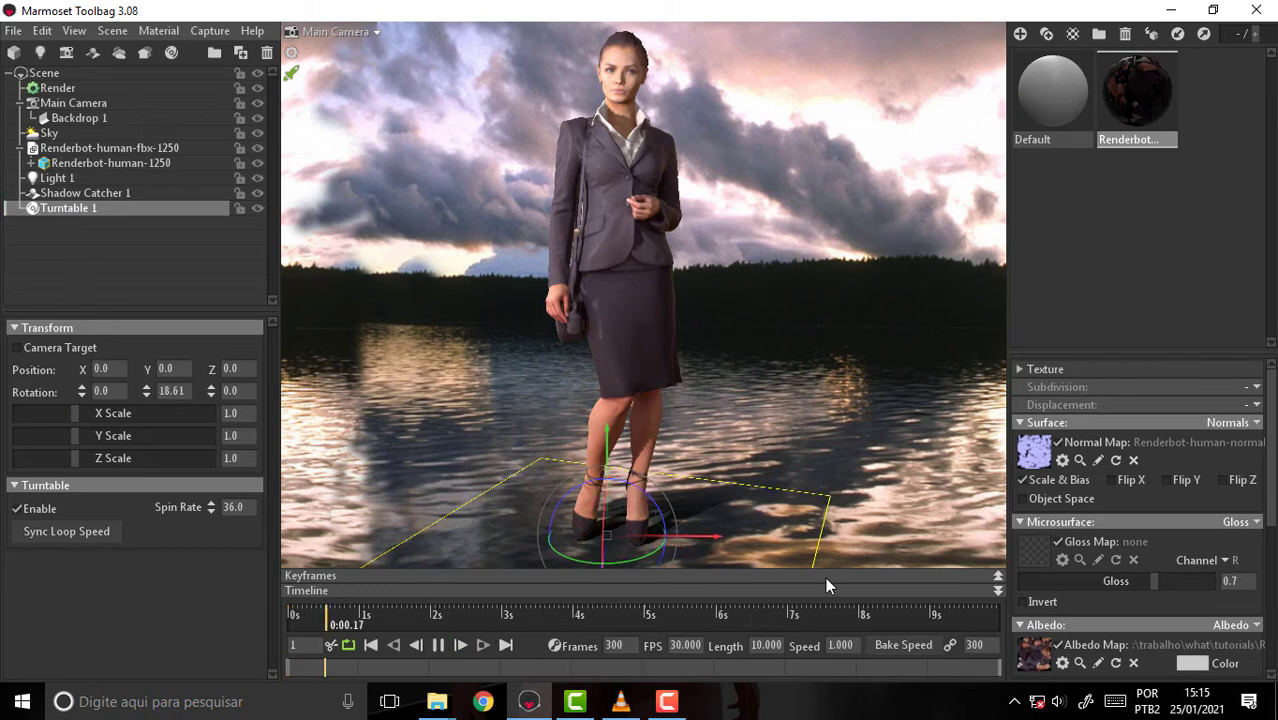
pyautogui.click(615, 590)
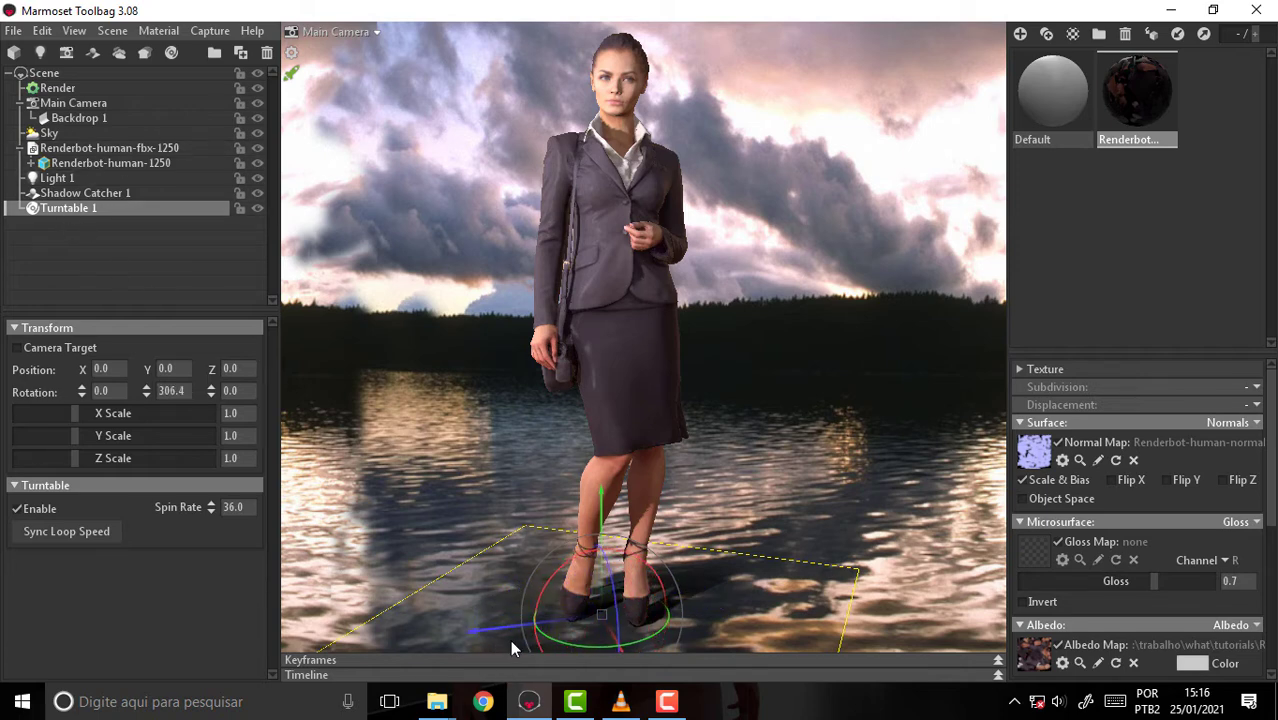
pyautogui.click(320, 675)
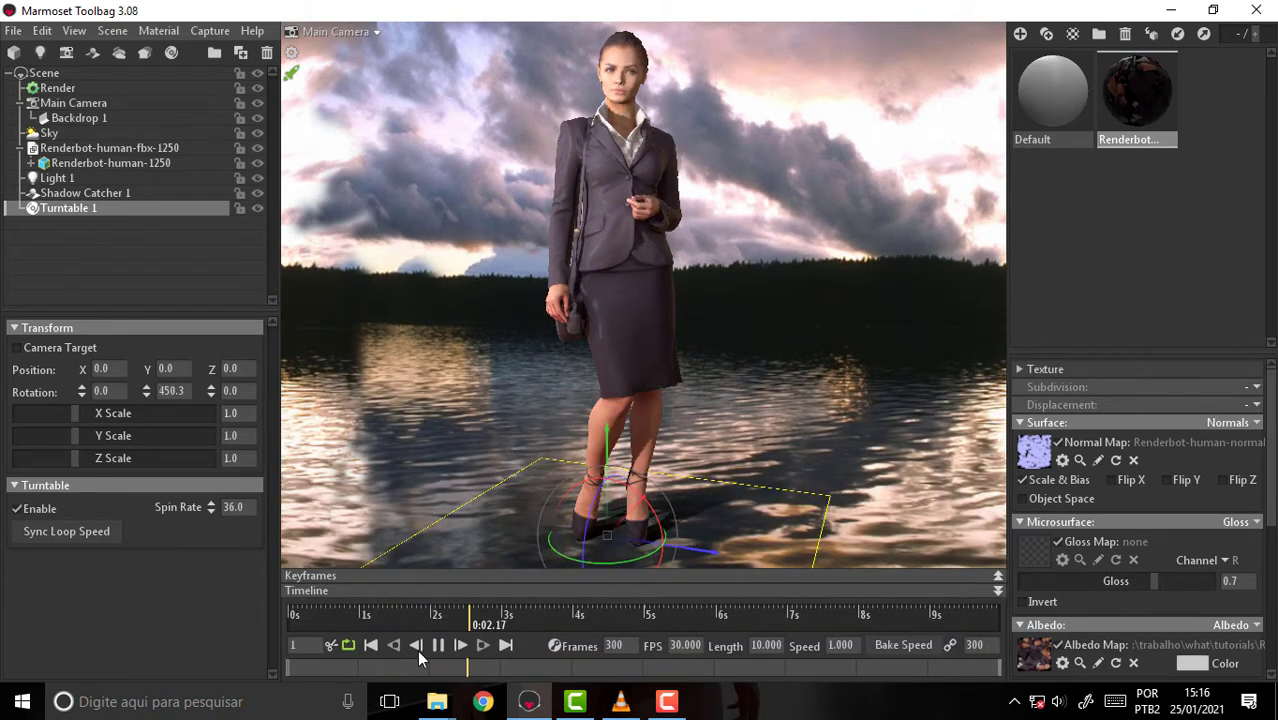
pyautogui.click(438, 645)
pyautogui.moveTo(84, 203); pyautogui.dragTo(72, 108)
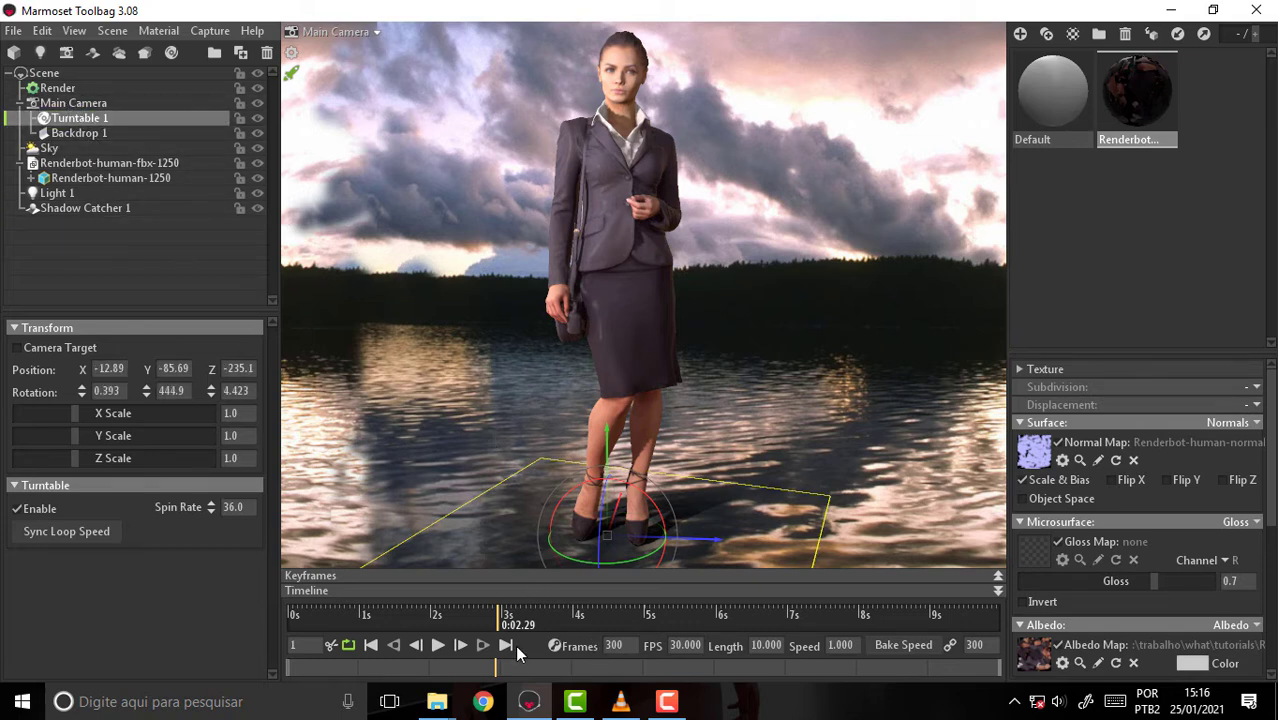
# Reorder Turntable 1 and Backdrop 1 under Main Camera during playback, then stop and delete Turntable 1.
pyautogui.click(437, 645)
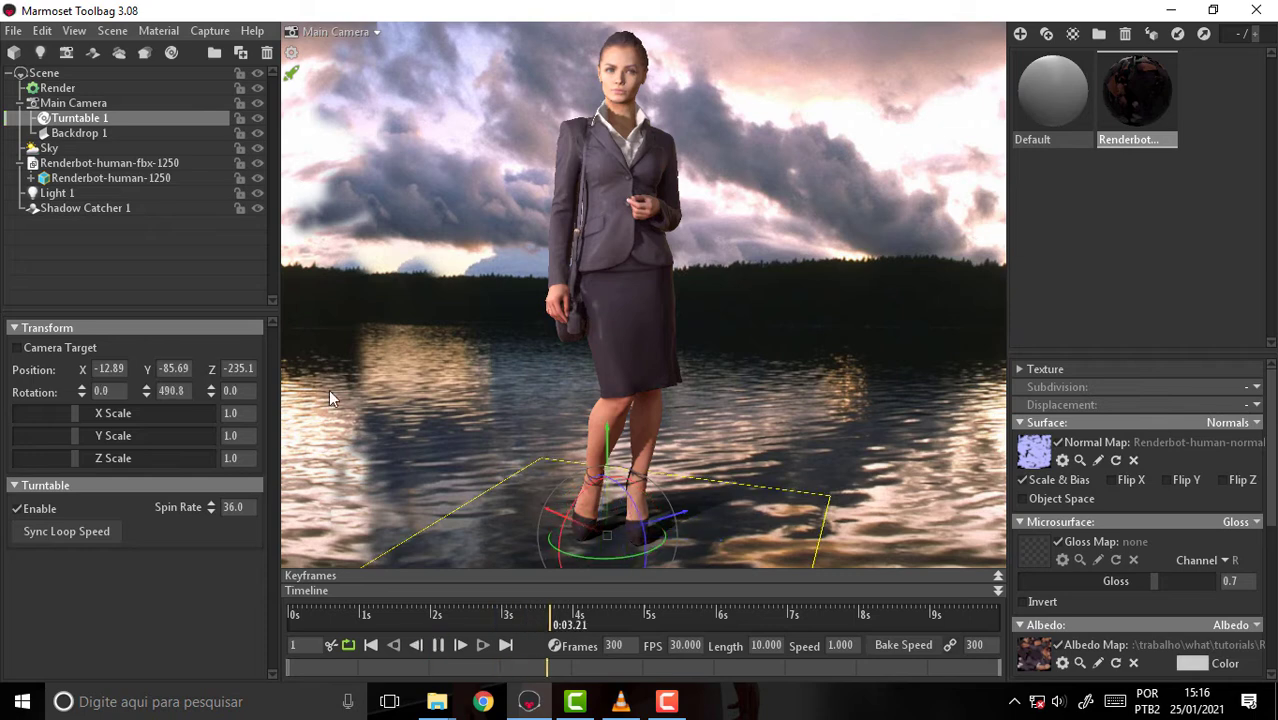
pyautogui.moveTo(66, 137); pyautogui.dragTo(72, 122)
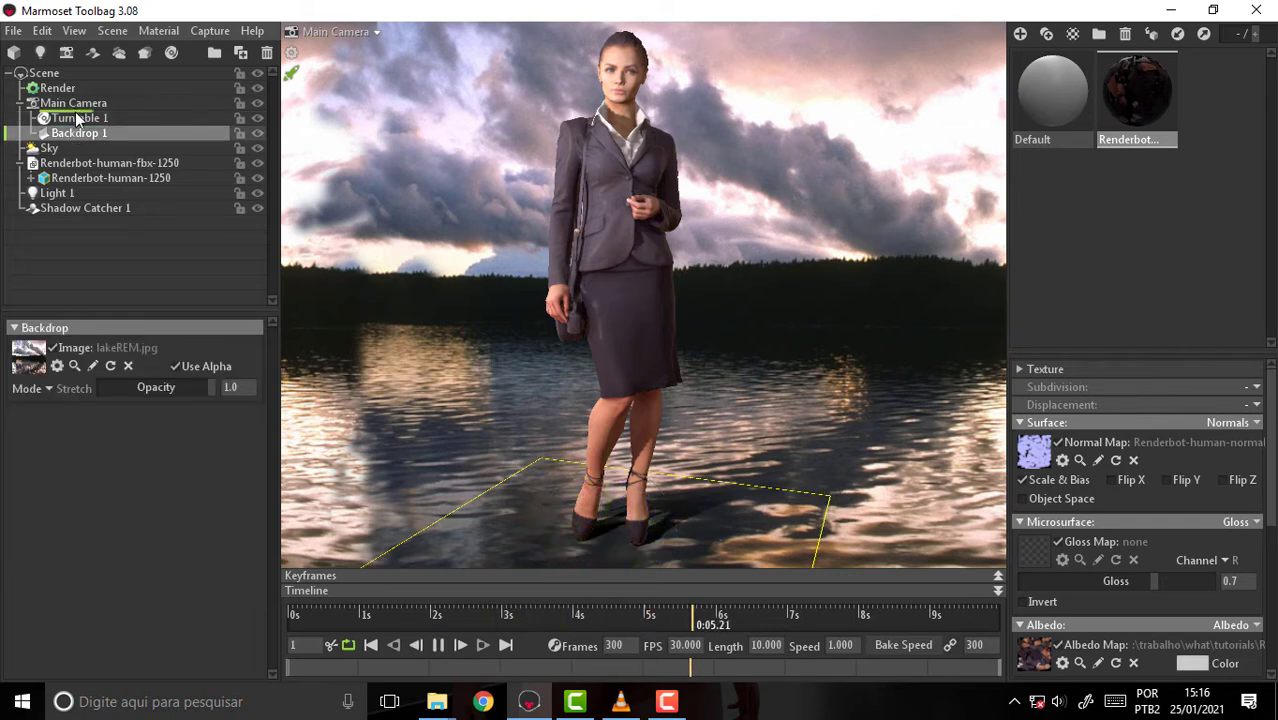
pyautogui.click(74, 133)
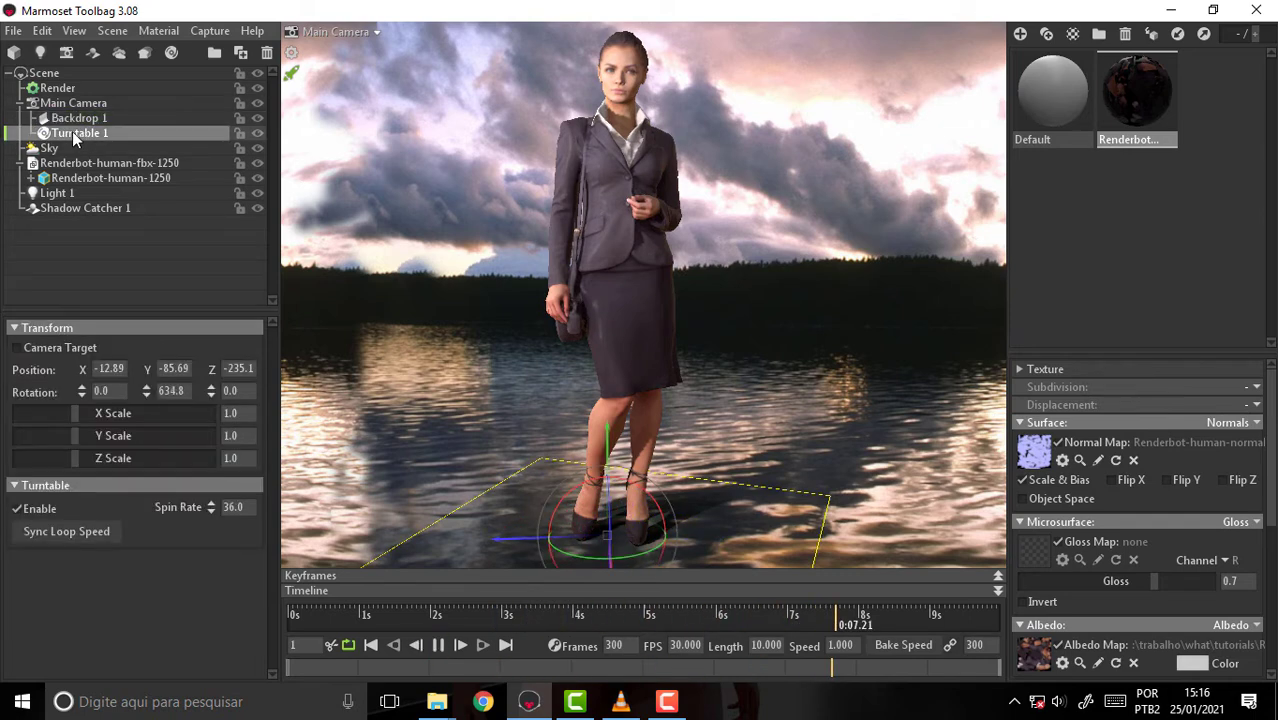
pyautogui.moveTo(72, 105); pyautogui.dragTo(74, 114)
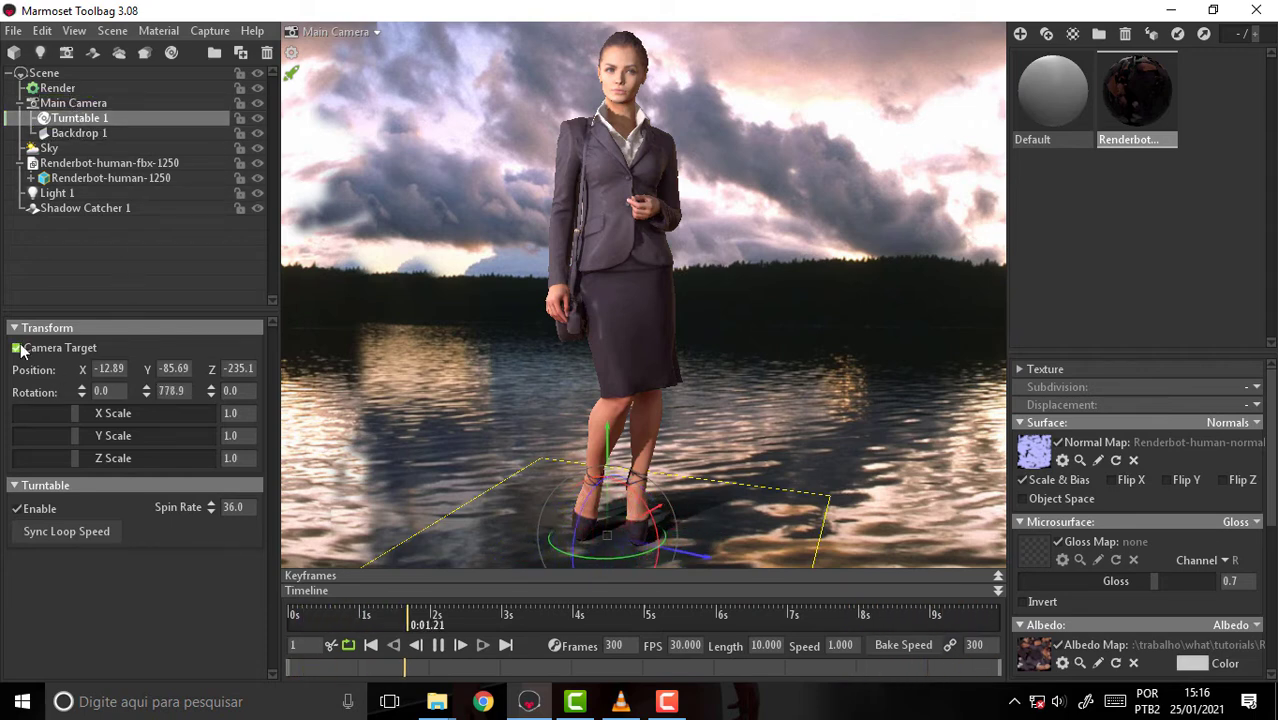
pyautogui.click(78, 137)
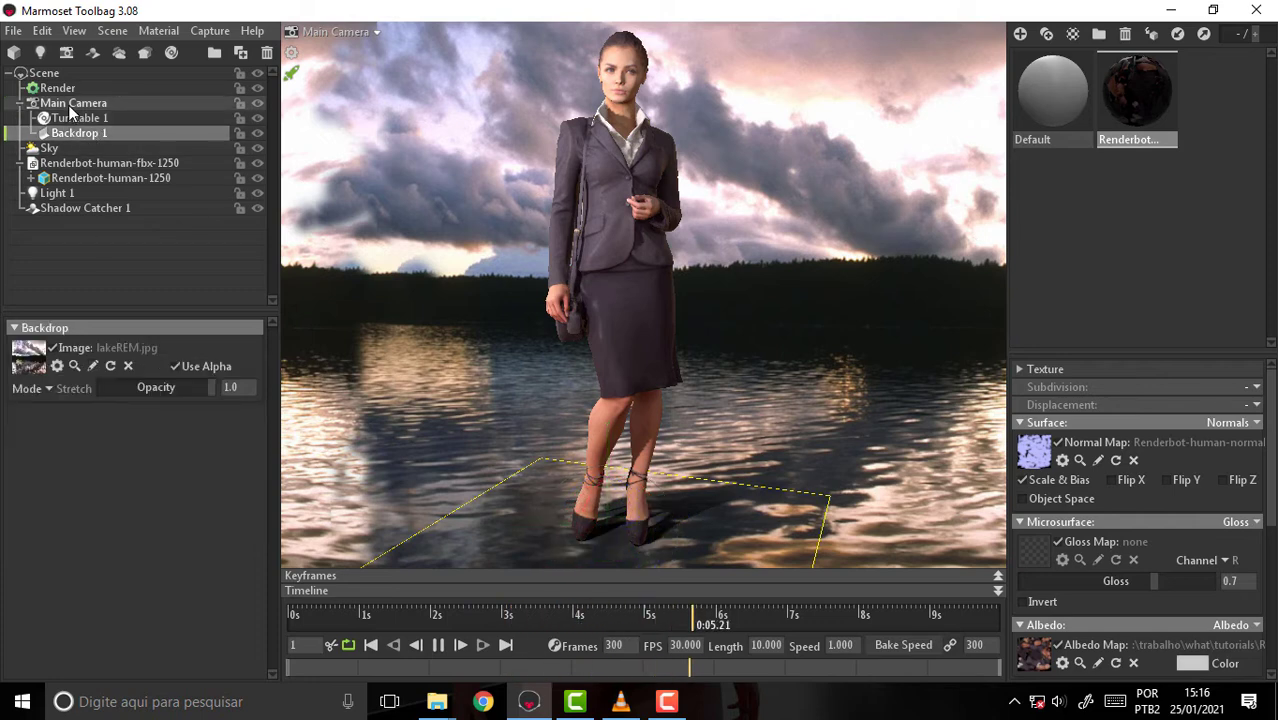
pyautogui.click(72, 104)
pyautogui.click(80, 119)
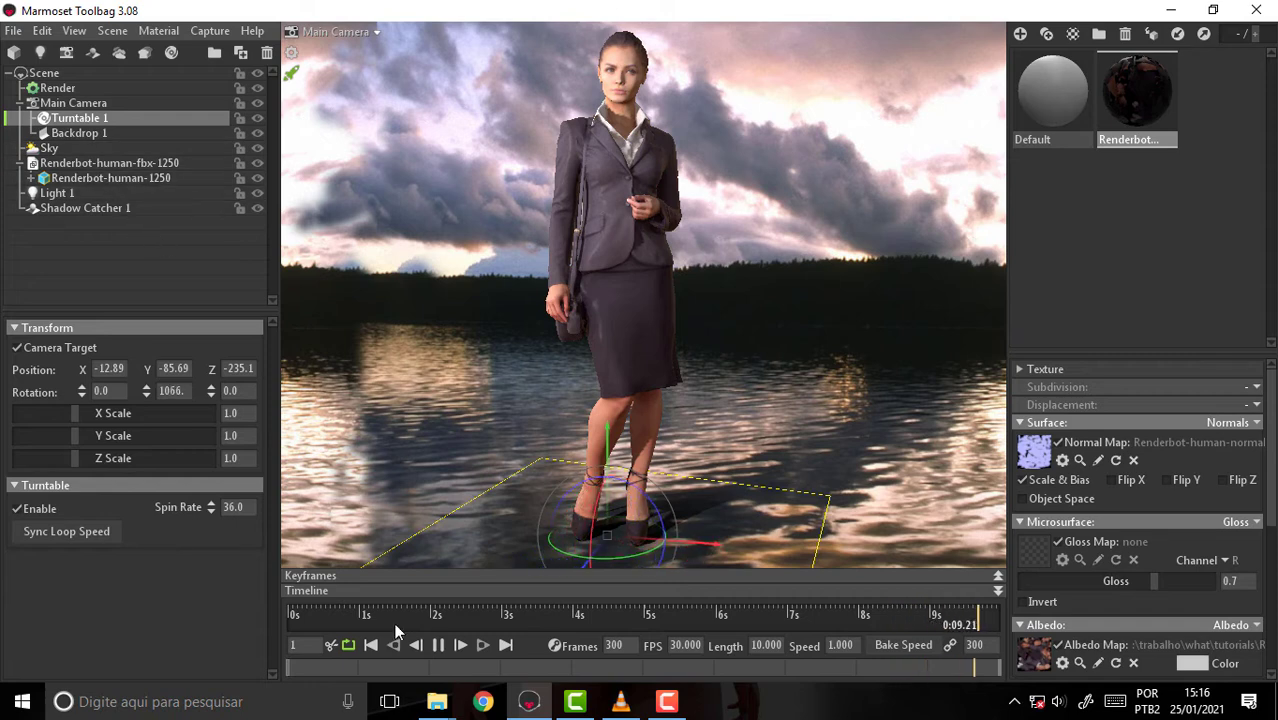
pyautogui.click(438, 646)
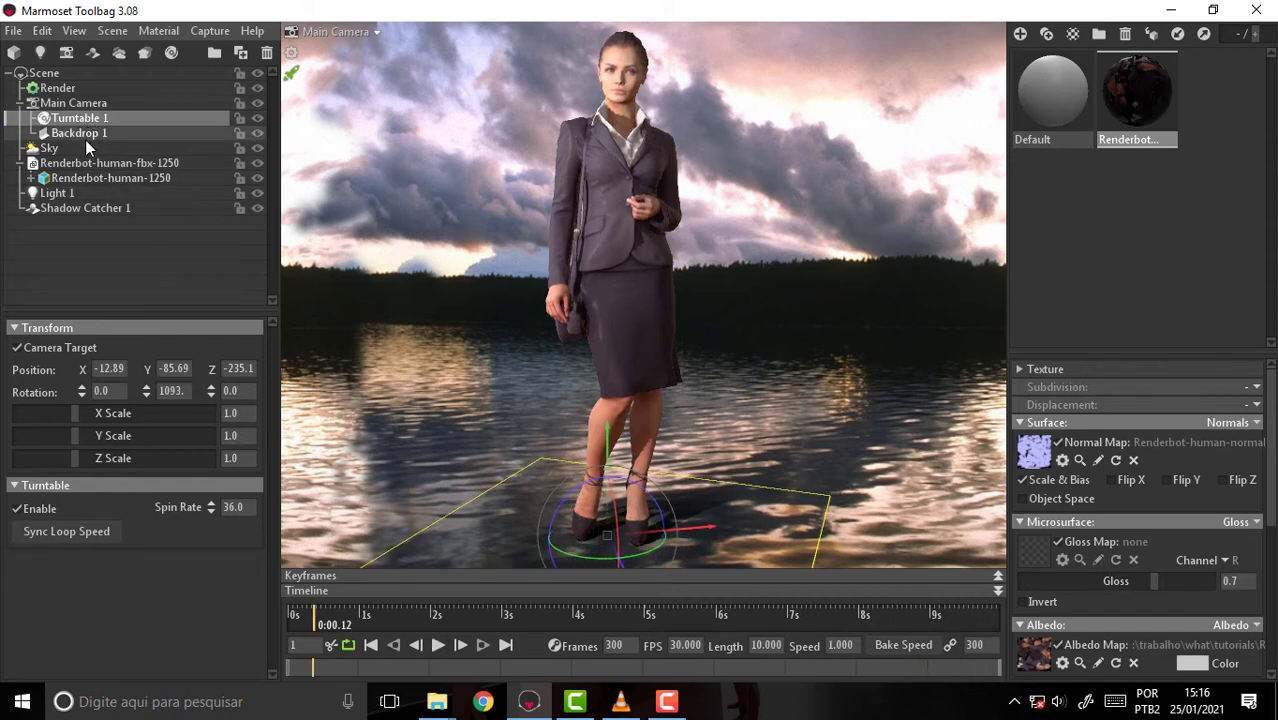
pyautogui.press('Delete')
# Delete Backdrop 1, leaving a plain brown background, and show the Add Object list.
pyautogui.click(76, 119)
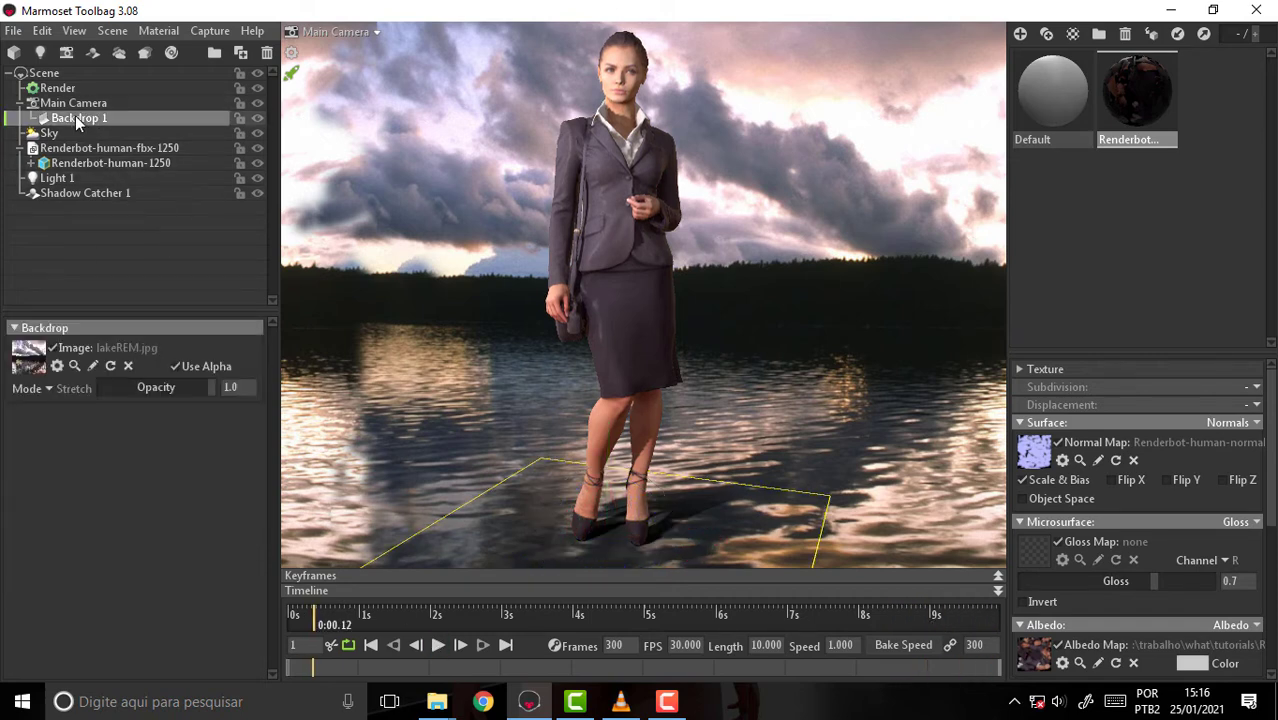
pyautogui.press('Delete')
pyautogui.click(62, 115)
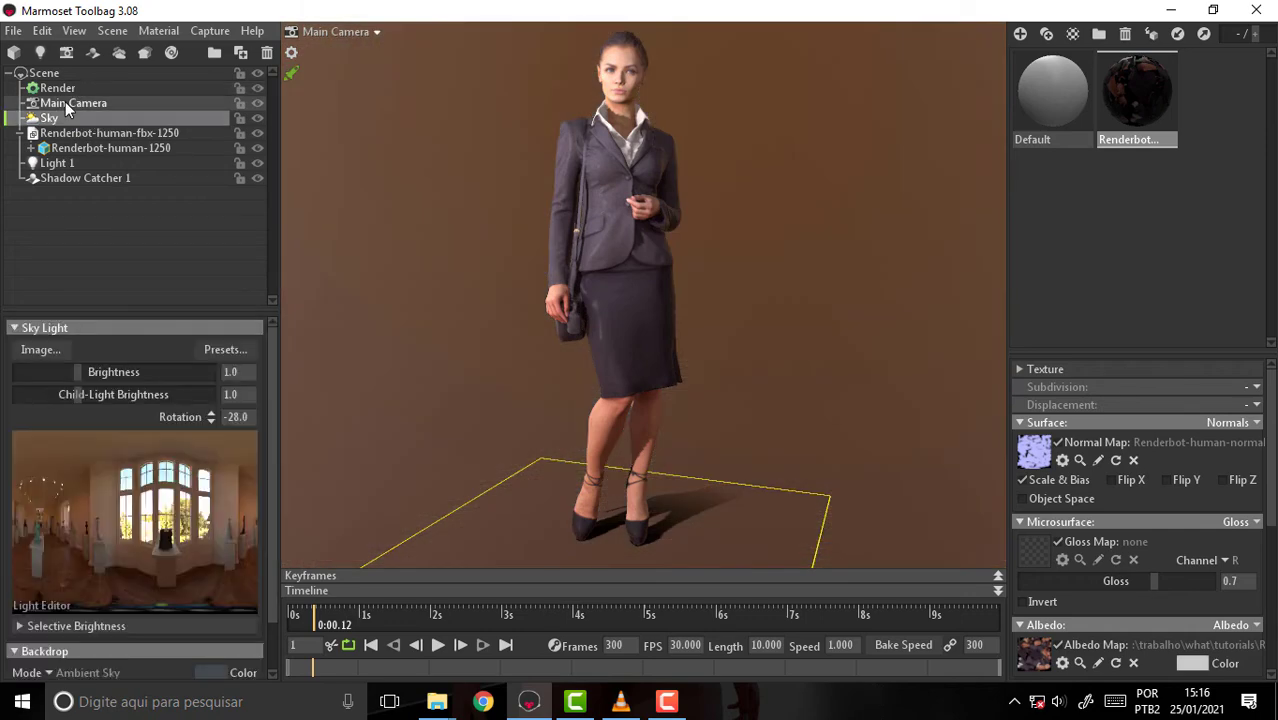
pyautogui.click(65, 102)
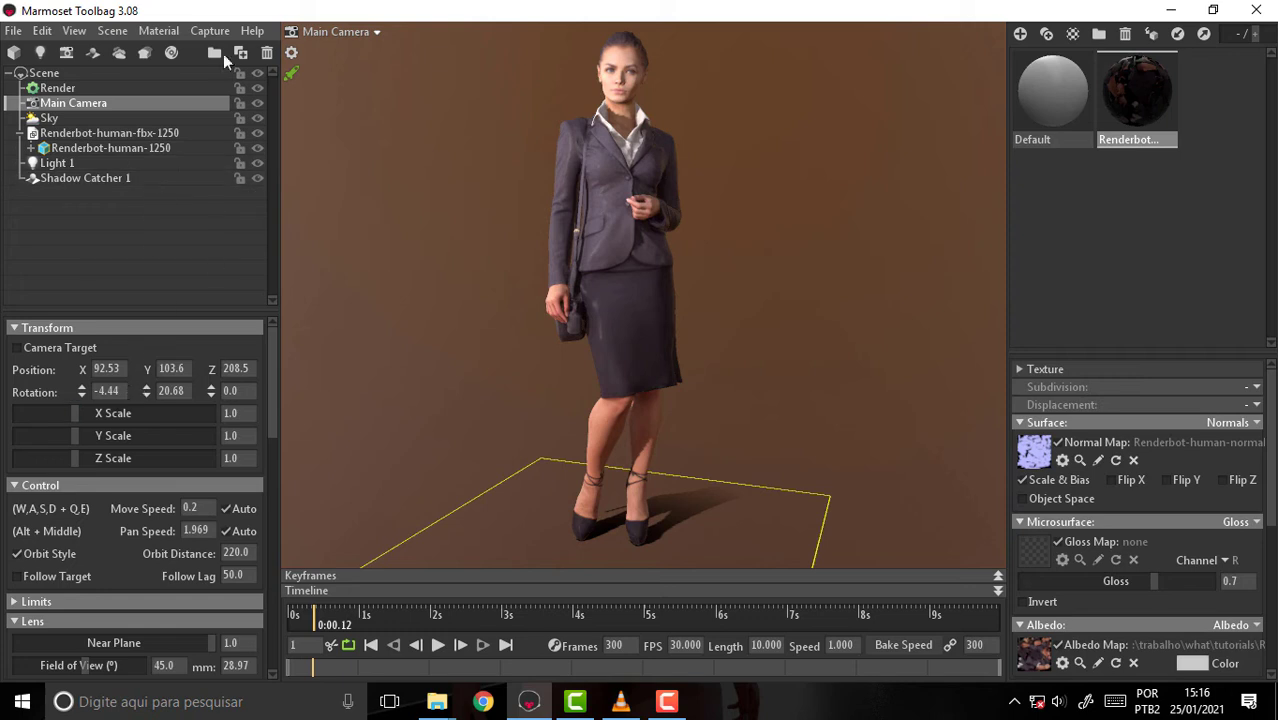
pyautogui.click(108, 32)
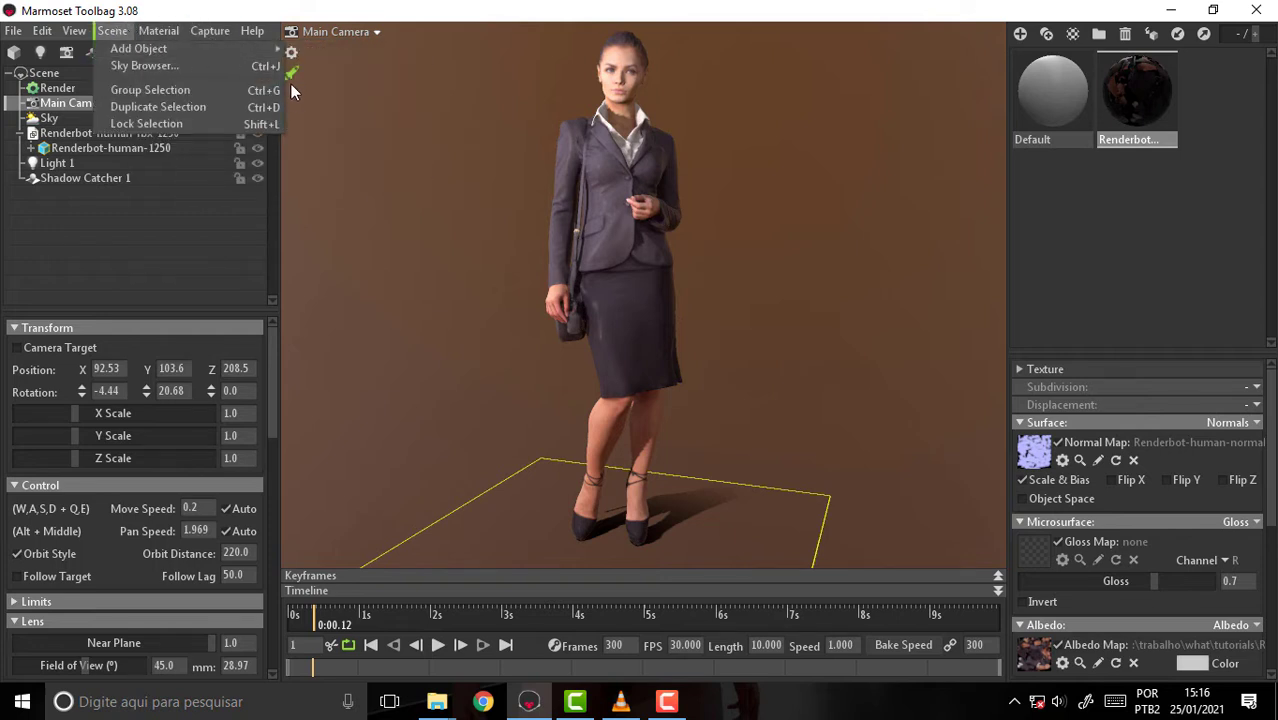
pyautogui.moveTo(139, 49)
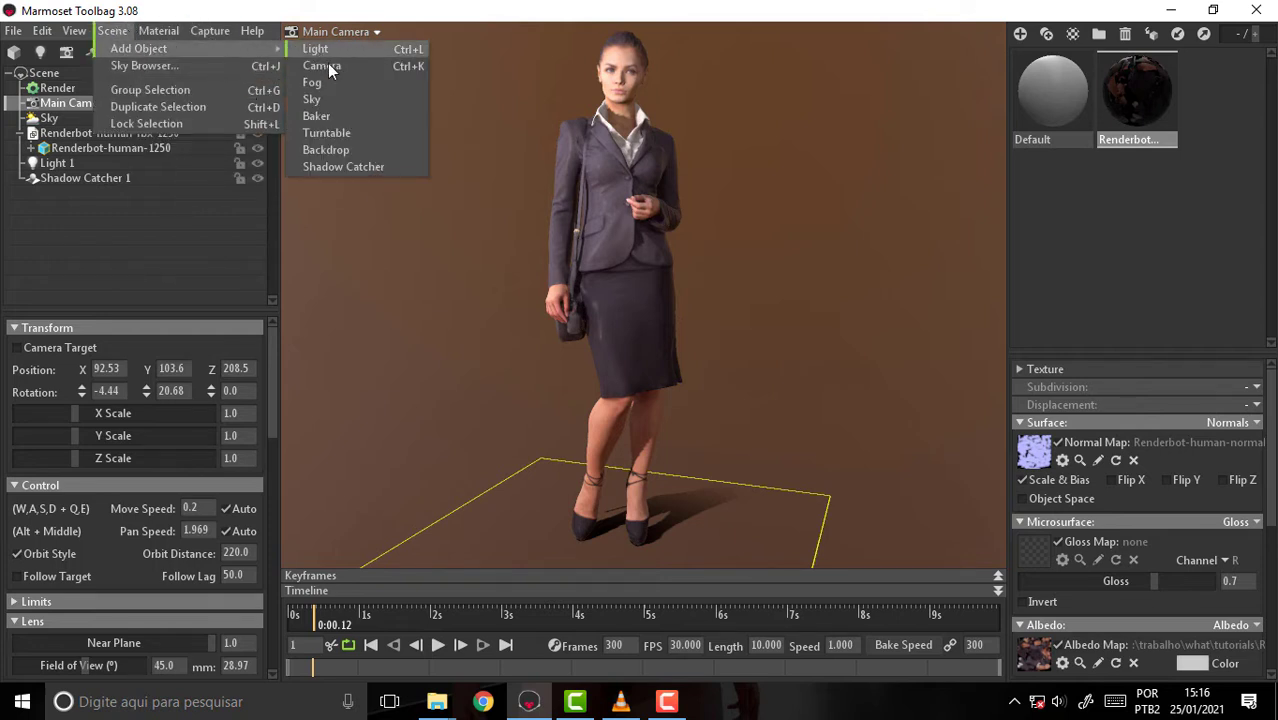
# Add Turntable 1 with Main Camera nested under it and play it so the view circles the businesswoman.
pyautogui.click(318, 137)
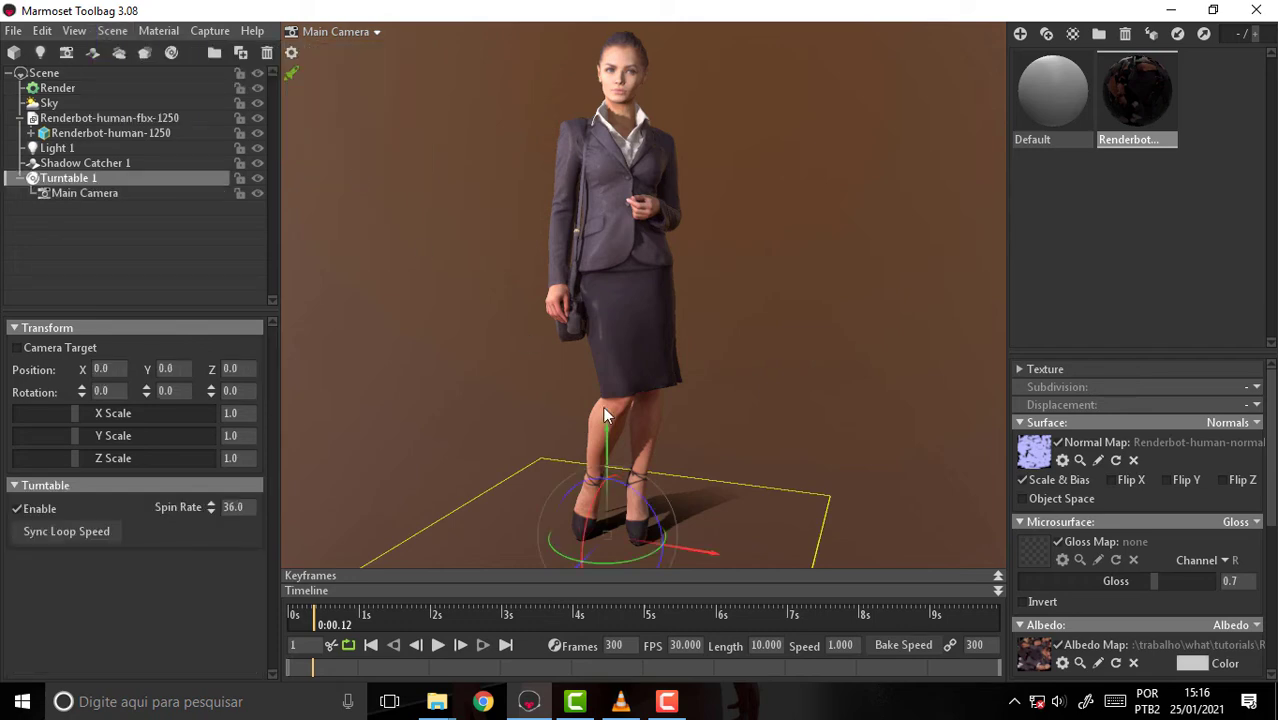
pyautogui.click(442, 648)
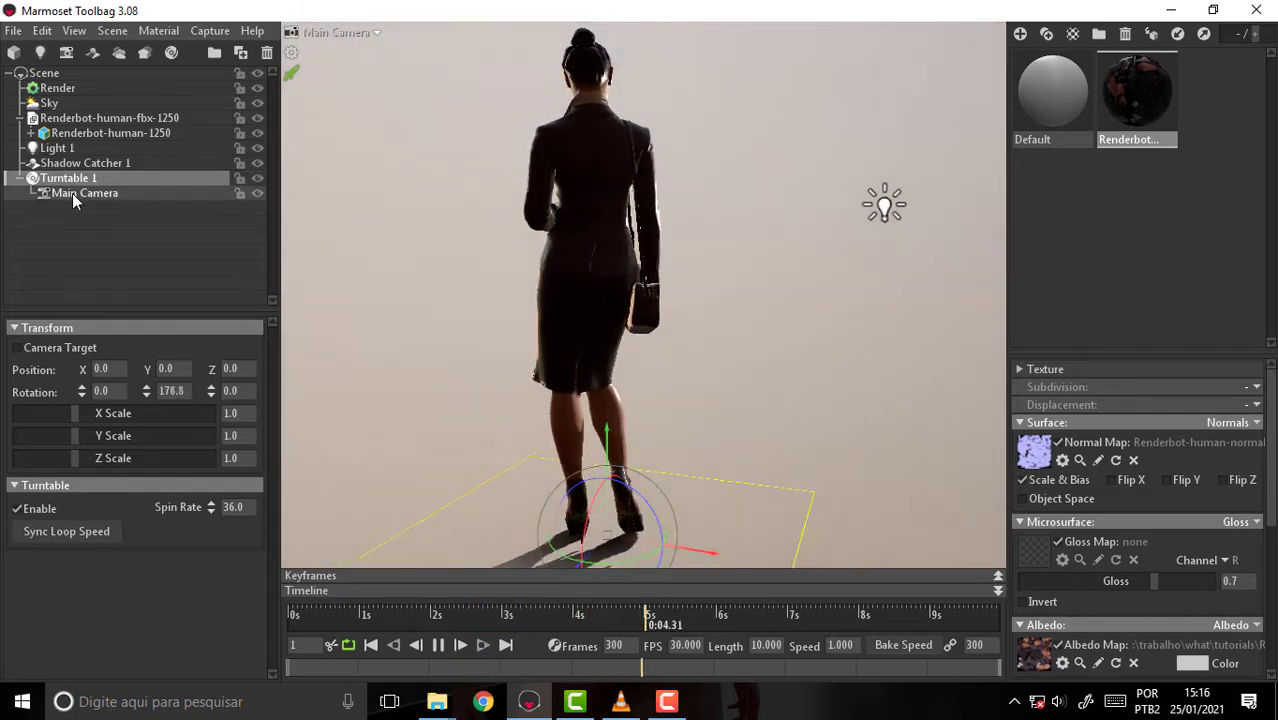
pyautogui.click(72, 194)
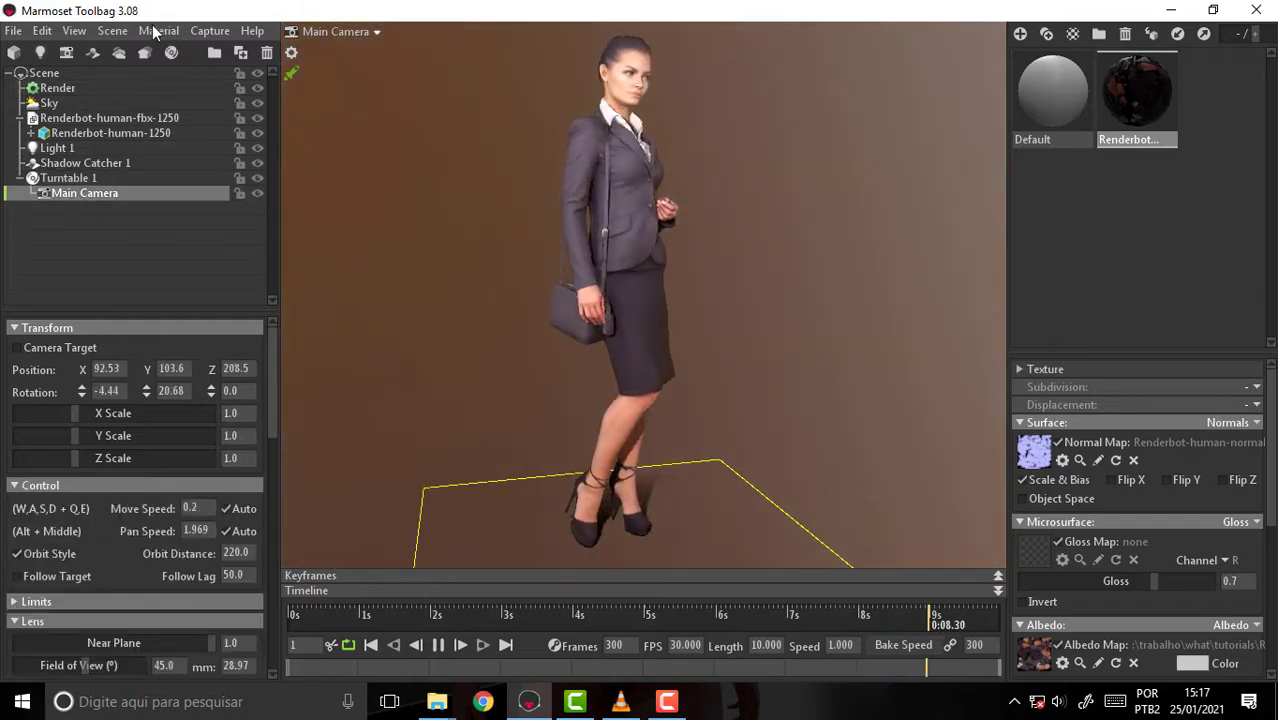
pyautogui.click(160, 31)
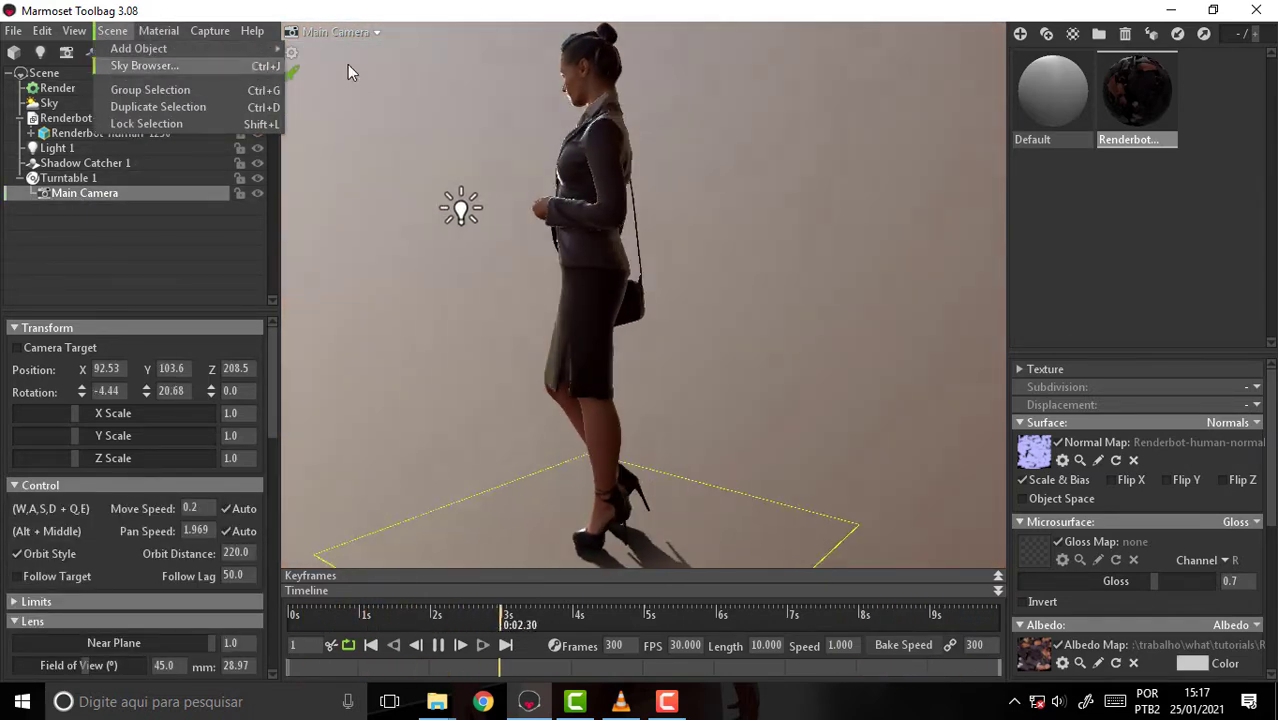
pyautogui.moveTo(139, 48)
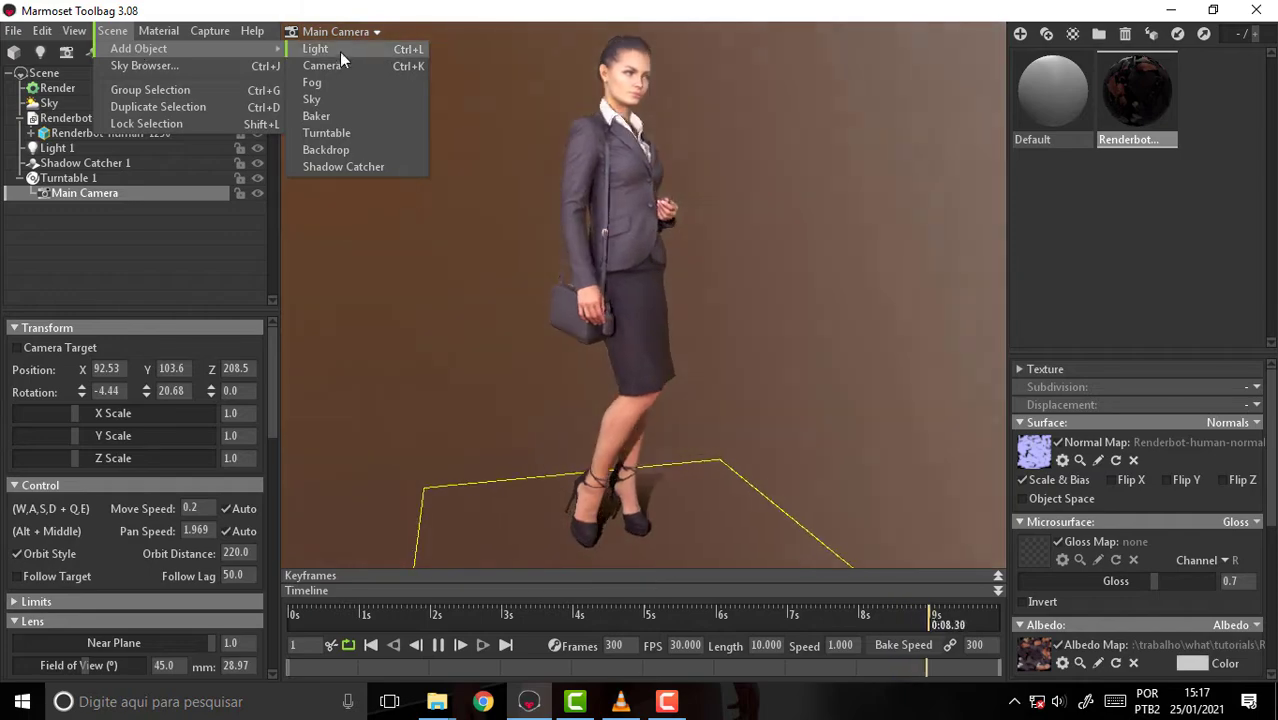
# Add Backdrop 1 under Main Camera, load lakeREM.jpg from Textures, then untick its Image.
pyautogui.click(326, 149)
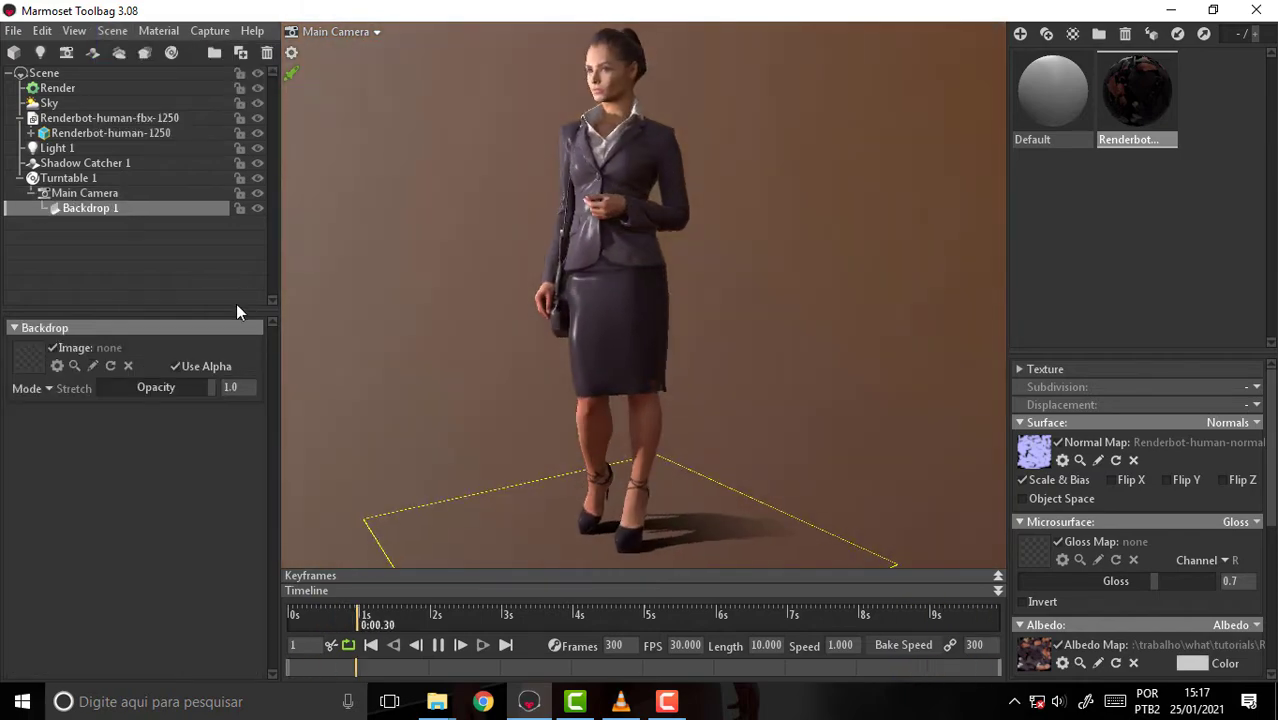
pyautogui.click(28, 357)
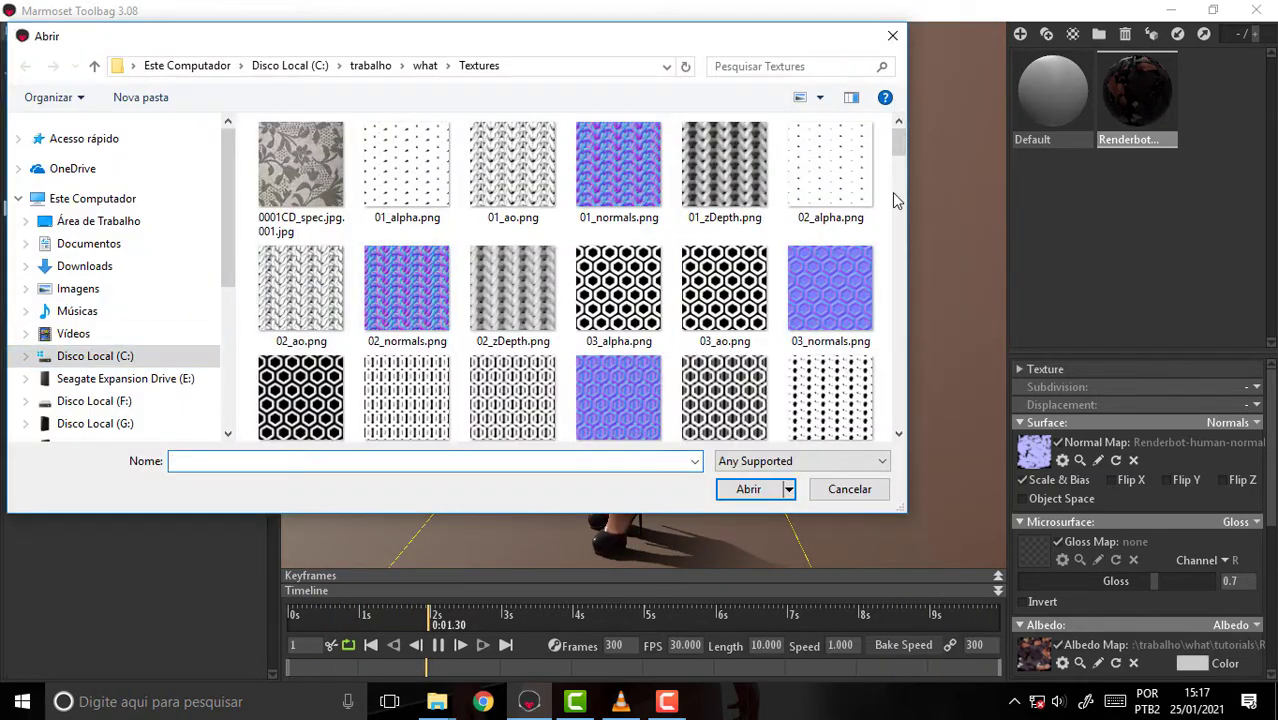
pyautogui.moveTo(897, 152); pyautogui.dragTo(903, 450)
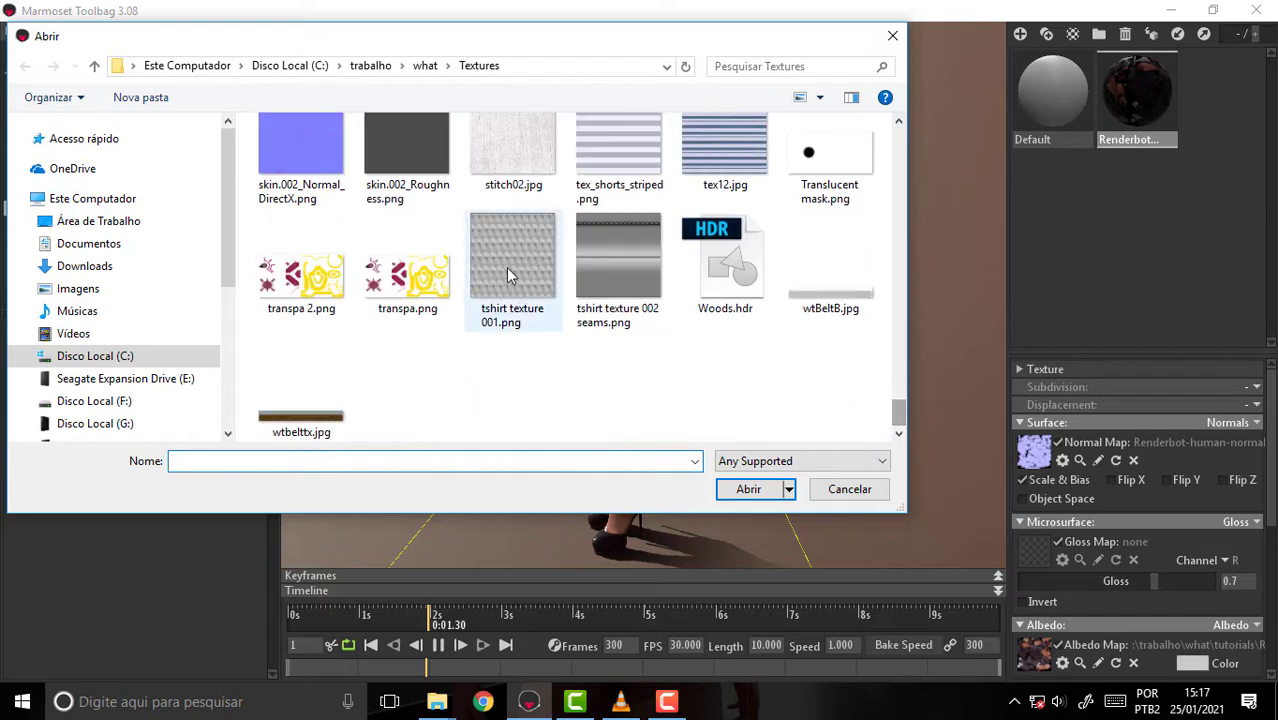
pyautogui.scroll(5, 475, 225)
pyautogui.scroll(3, 475, 228)
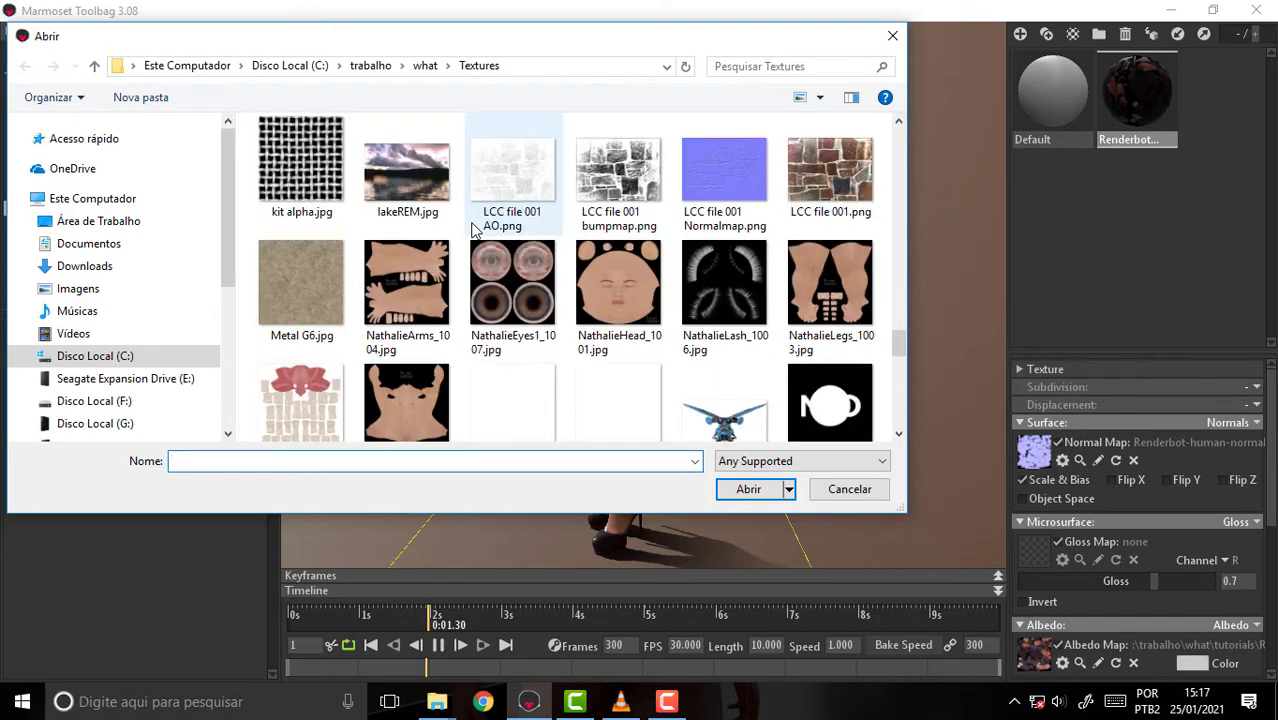
pyautogui.click(407, 172)
pyautogui.click(762, 492)
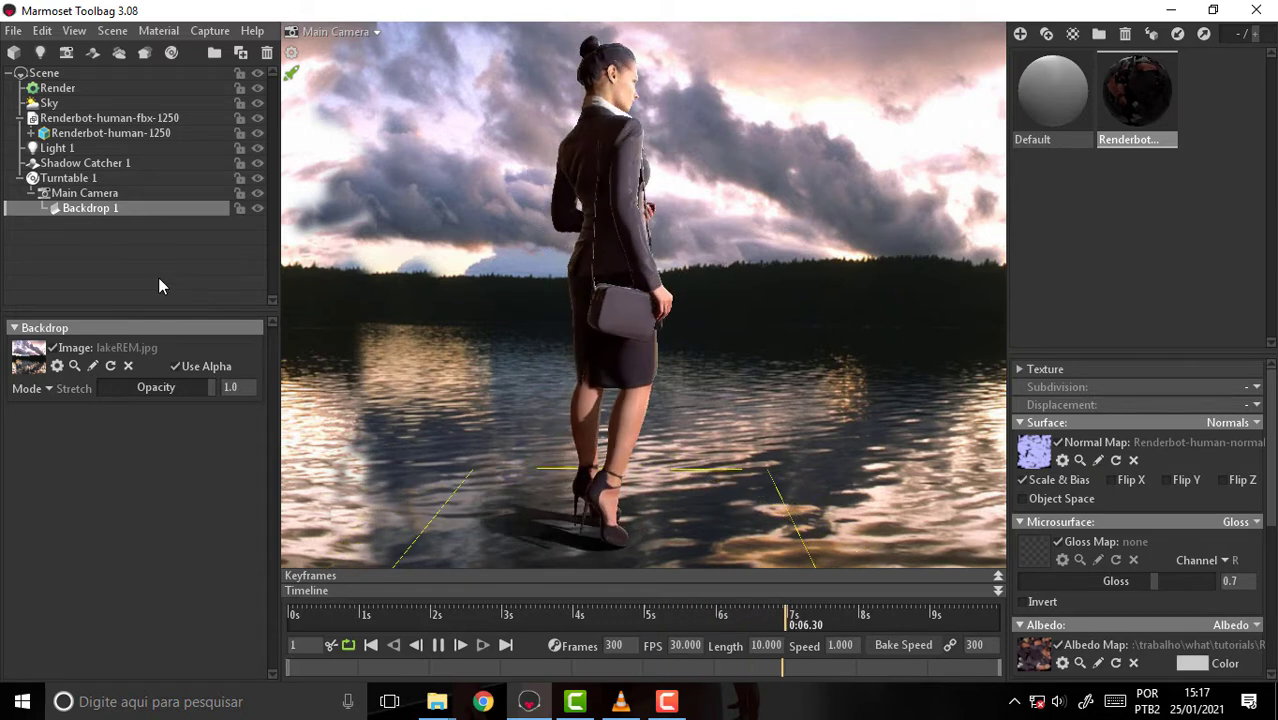
pyautogui.click(52, 348)
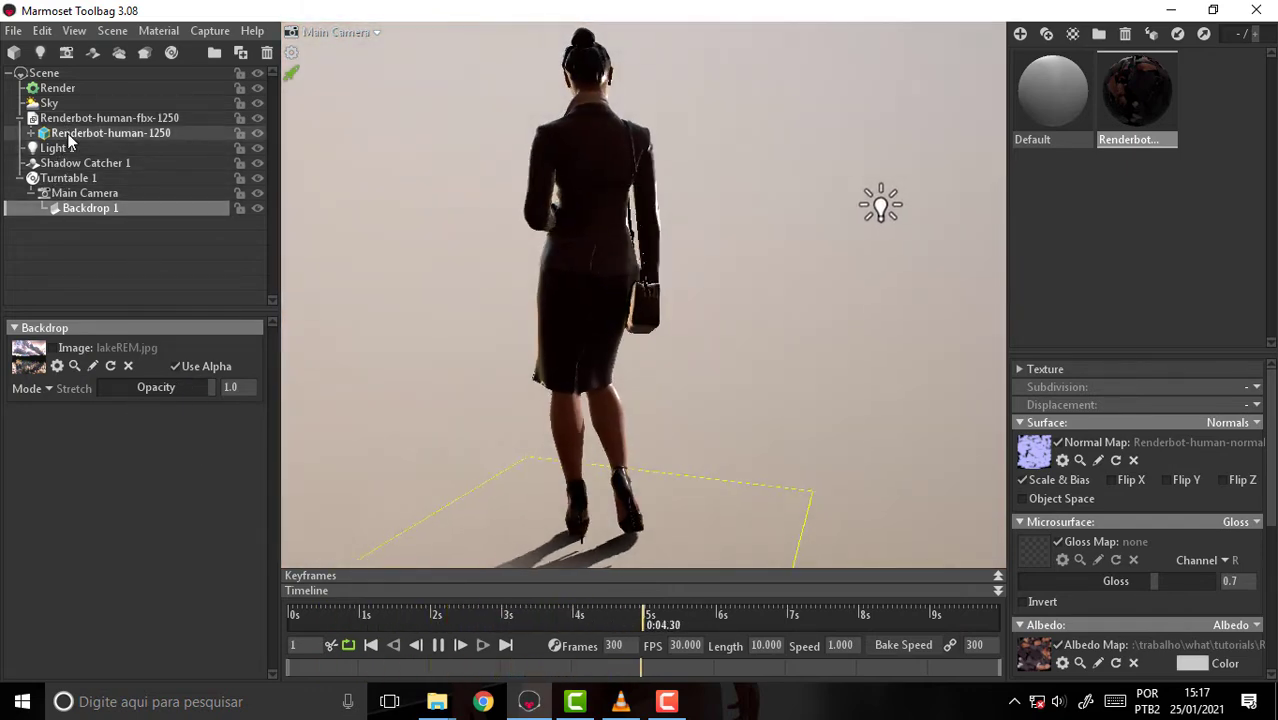
pyautogui.click(50, 103)
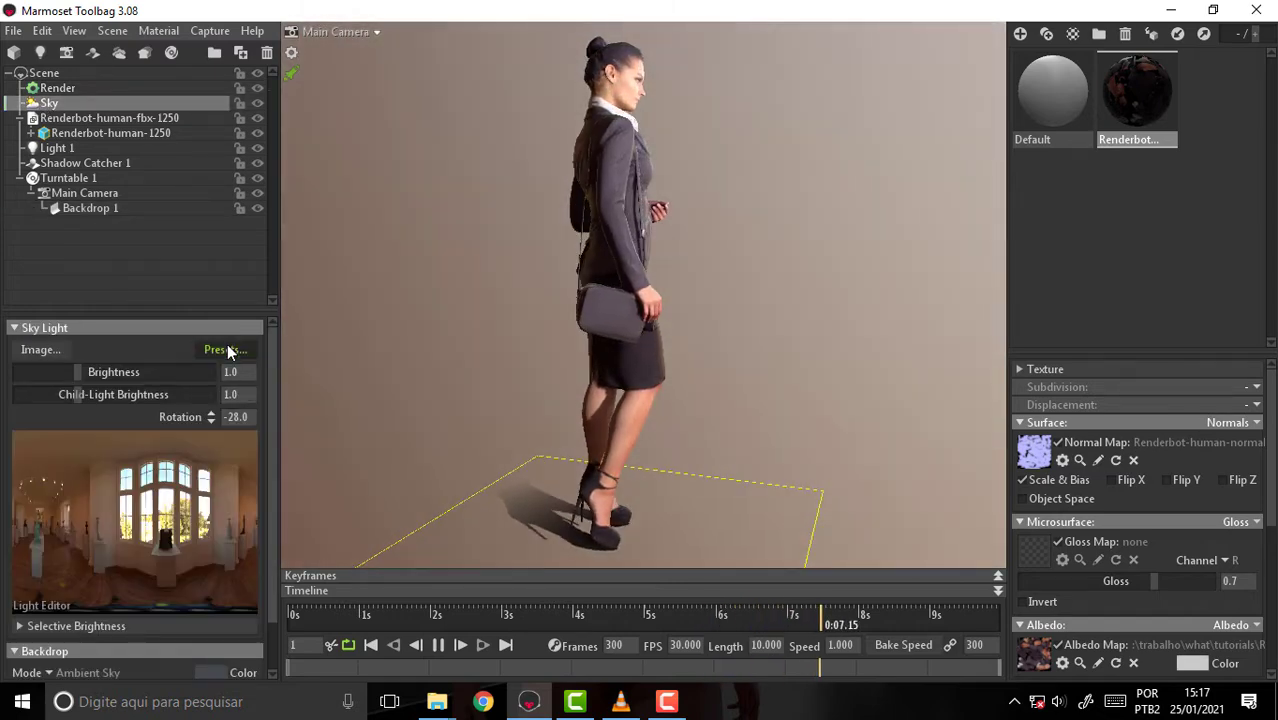
# In the Sky Browser, try Late Day Field, then settle on the cloudy Lands End sky preset.
pyautogui.click(227, 350)
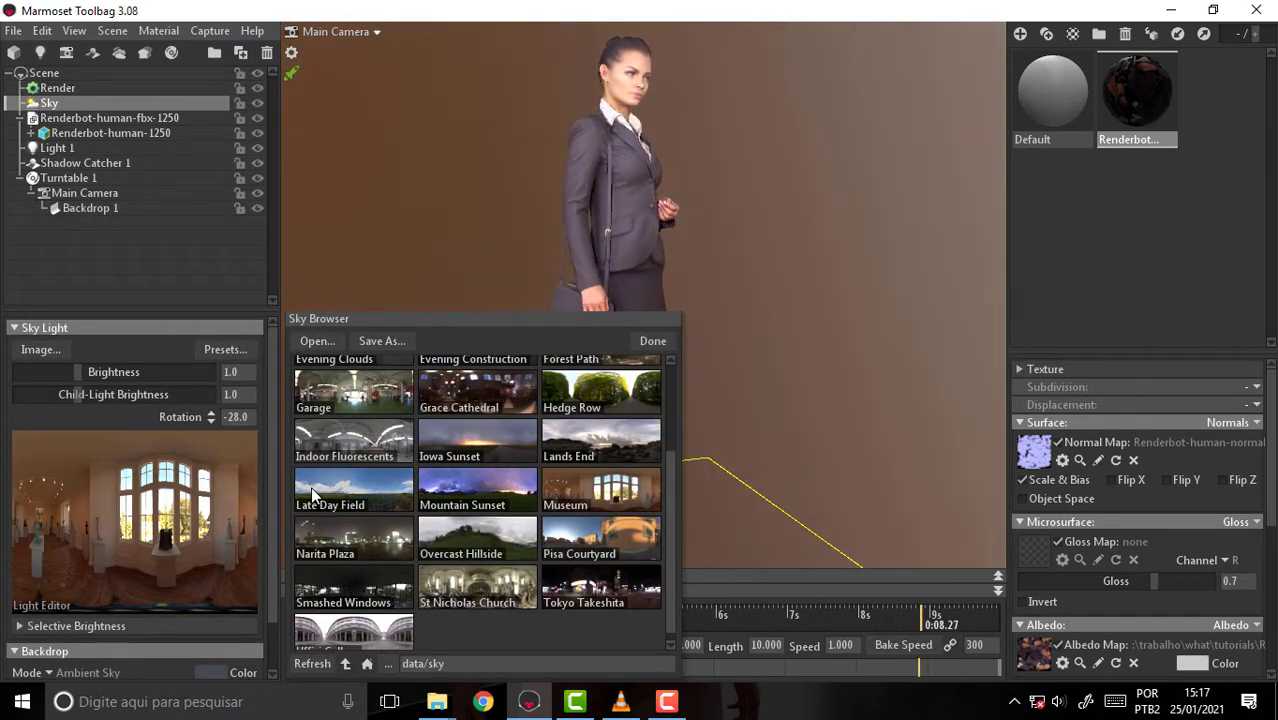
pyautogui.click(311, 487)
pyautogui.click(597, 450)
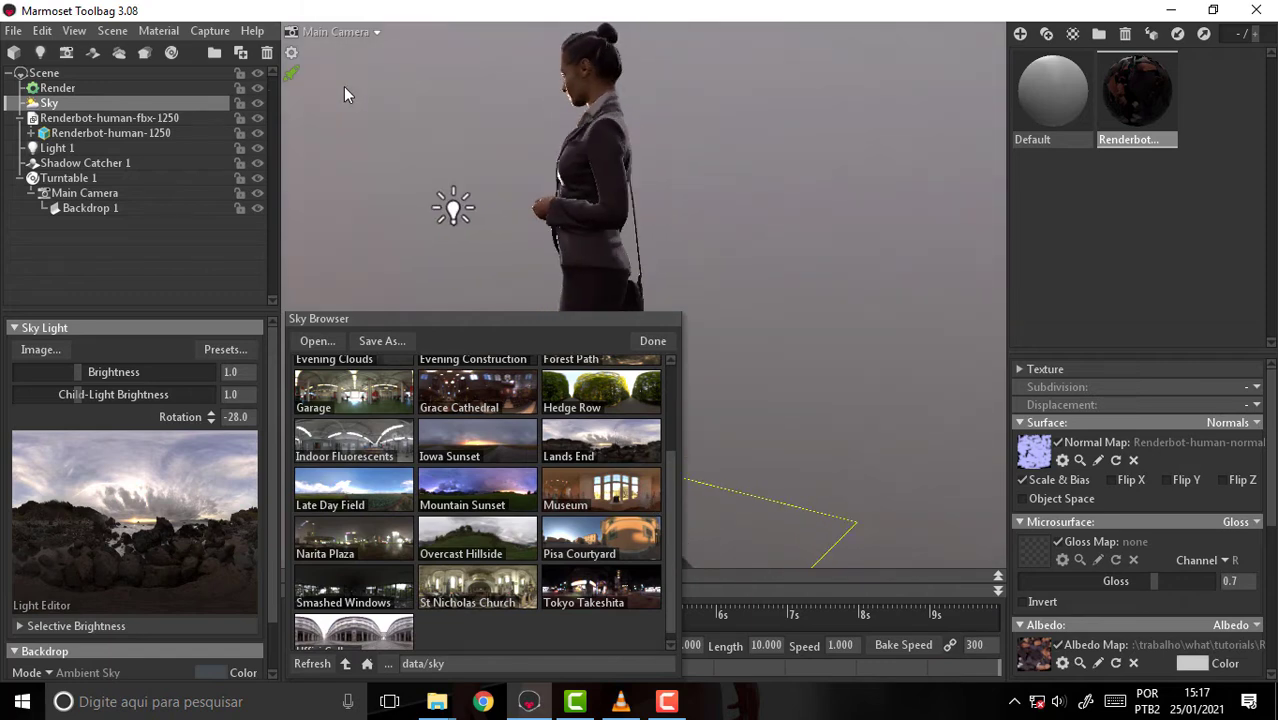
pyautogui.click(653, 341)
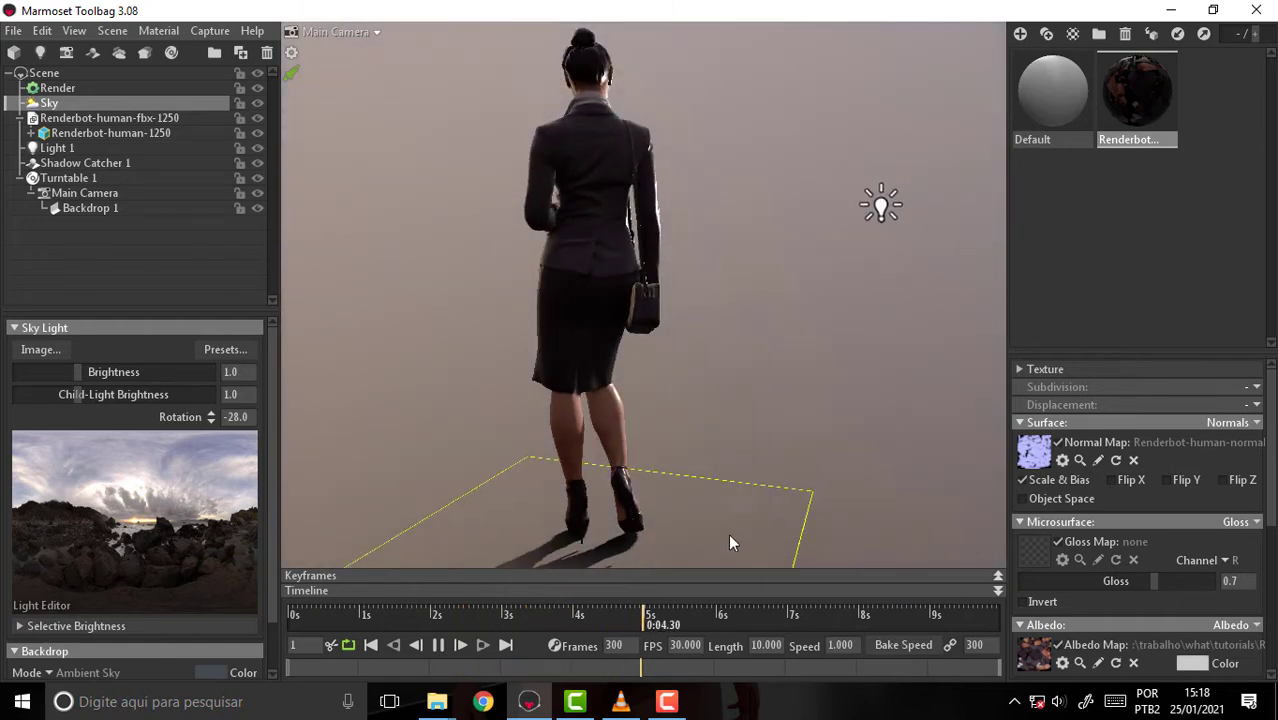
# Pause the turntable and reload lakeREM.jpg from the textures folder as Backdrop 1's image.
pyautogui.click(438, 645)
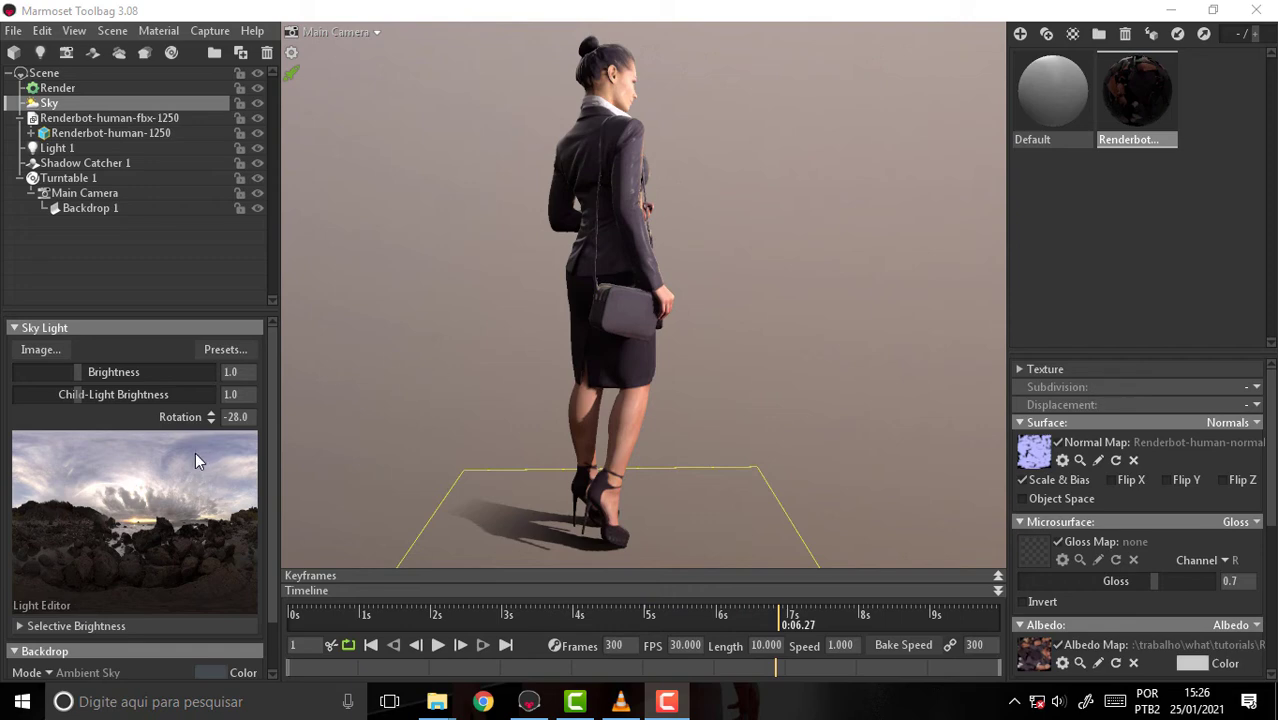
pyautogui.click(86, 208)
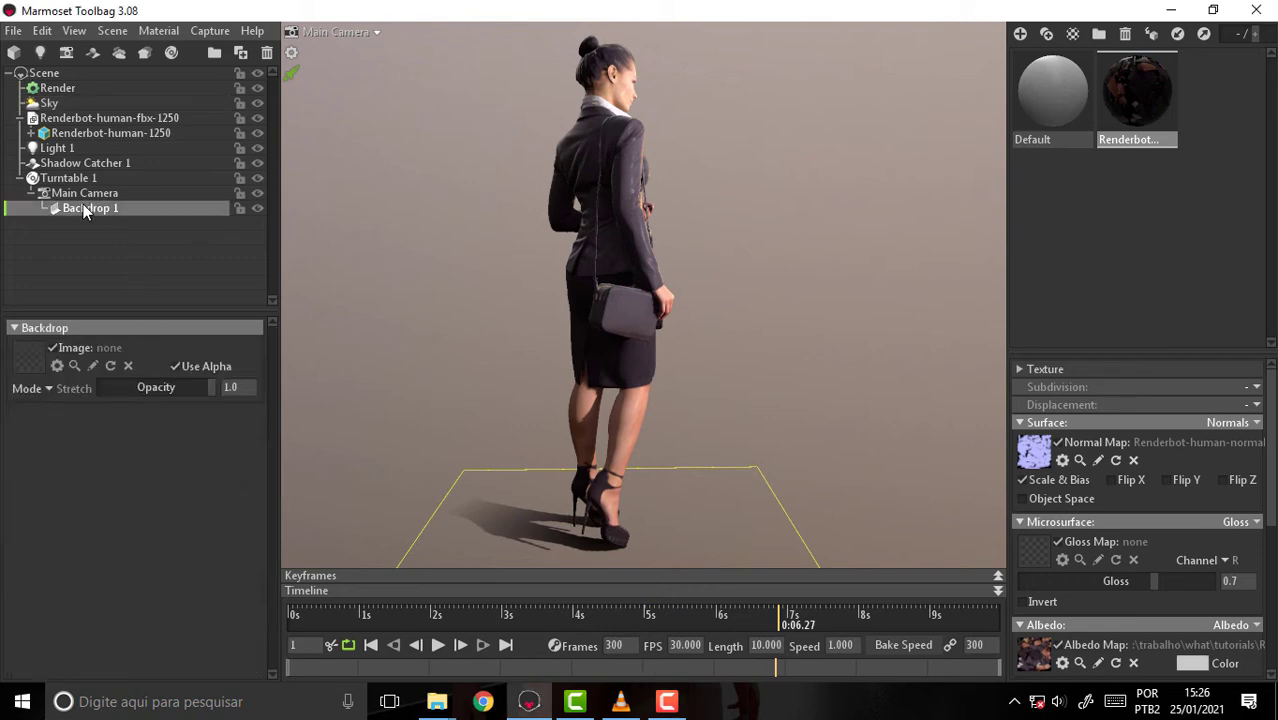
pyautogui.click(38, 350)
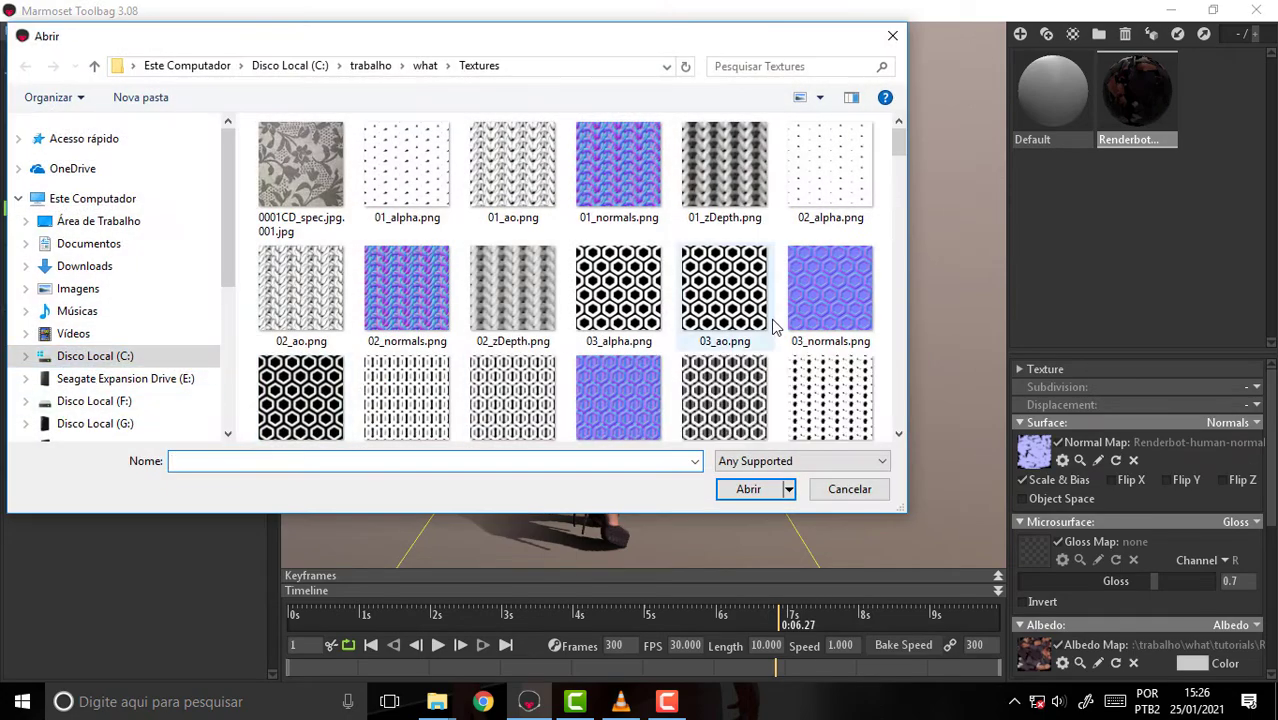
pyautogui.moveTo(900, 145); pyautogui.dragTo(900, 430)
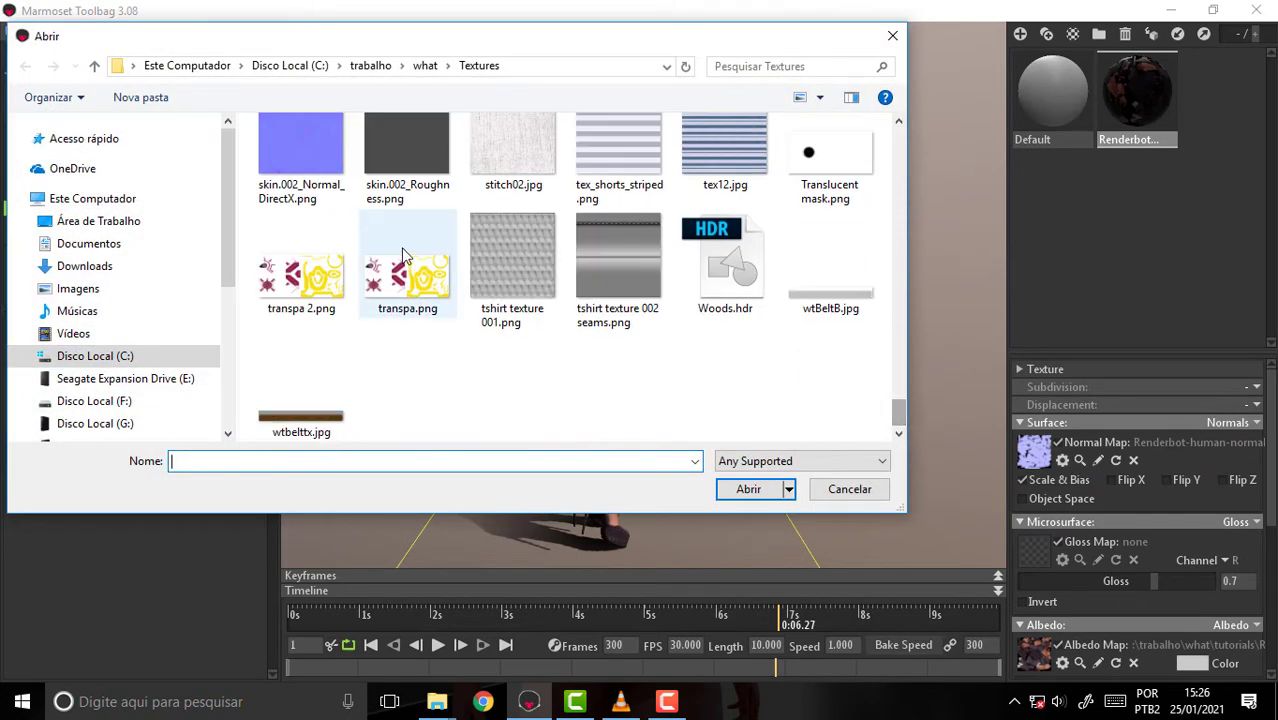
pyautogui.scroll(3, 415, 235)
pyautogui.scroll(2, 415, 235)
pyautogui.scroll(3, 415, 235)
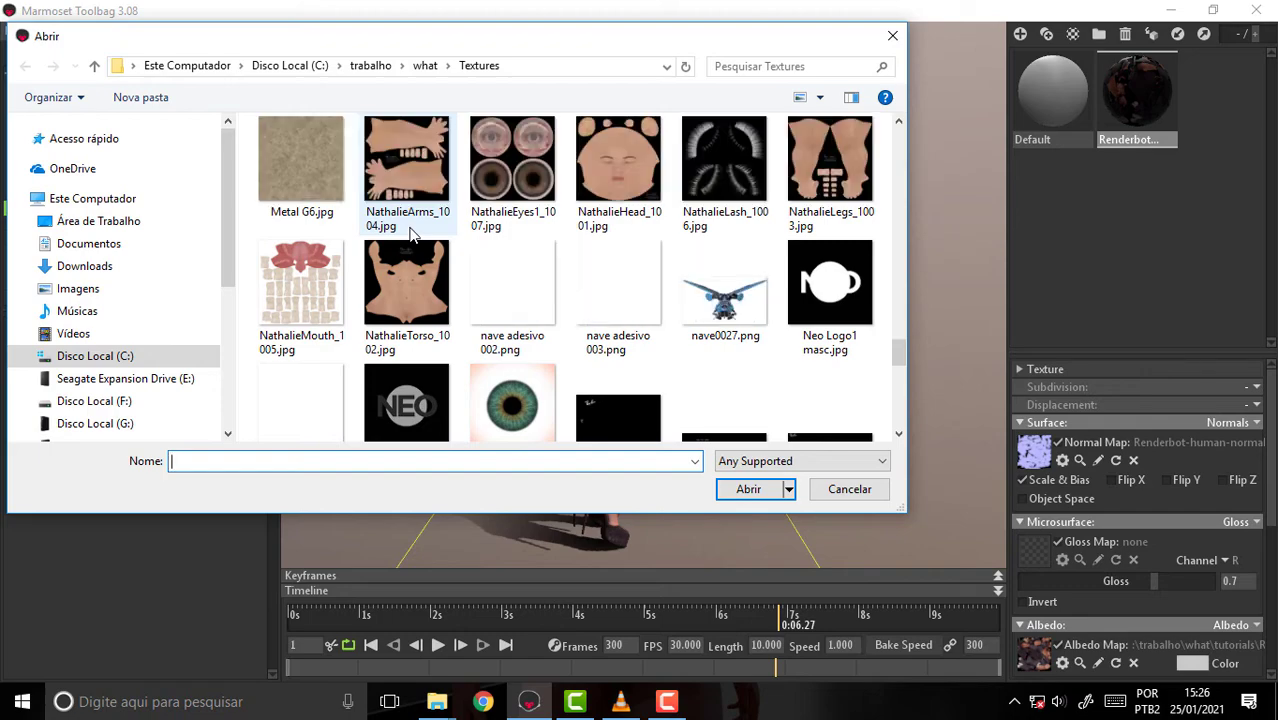
pyautogui.scroll(3, 440, 270)
pyautogui.scroll(5, 462, 307)
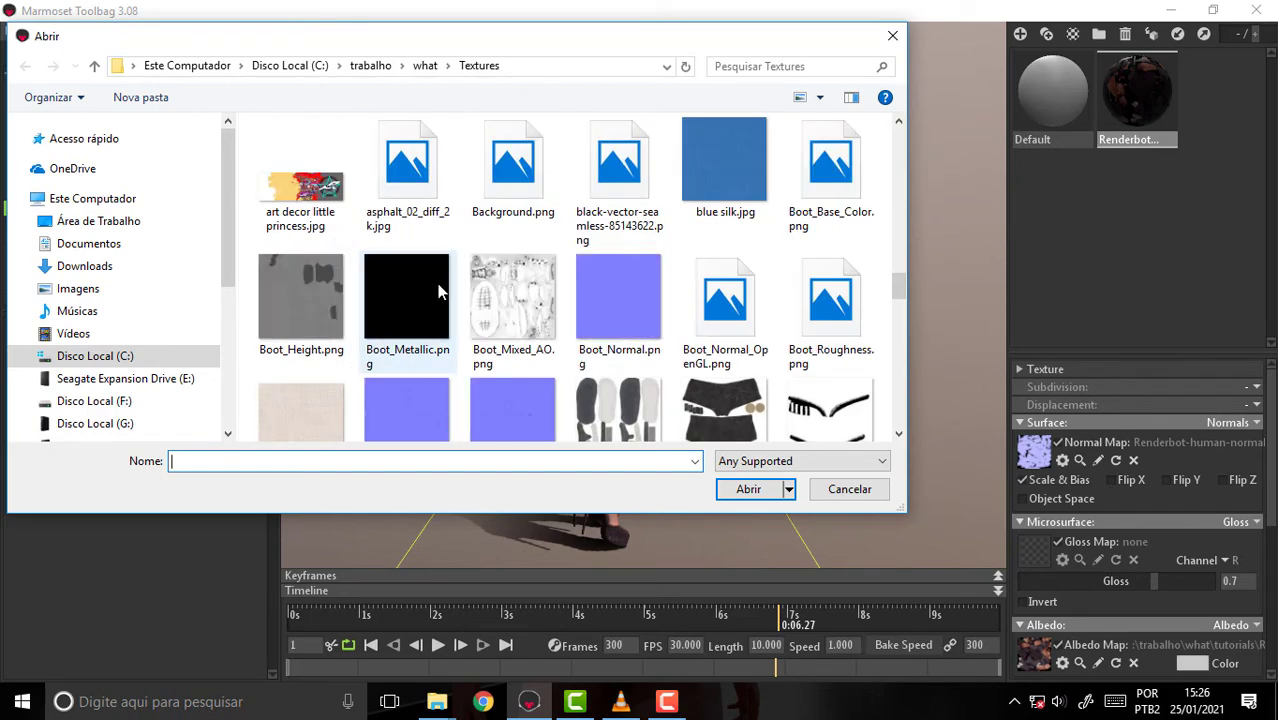
pyautogui.scroll(-5, 475, 285)
pyautogui.scroll(-3, 484, 268)
pyautogui.scroll(-5, 484, 268)
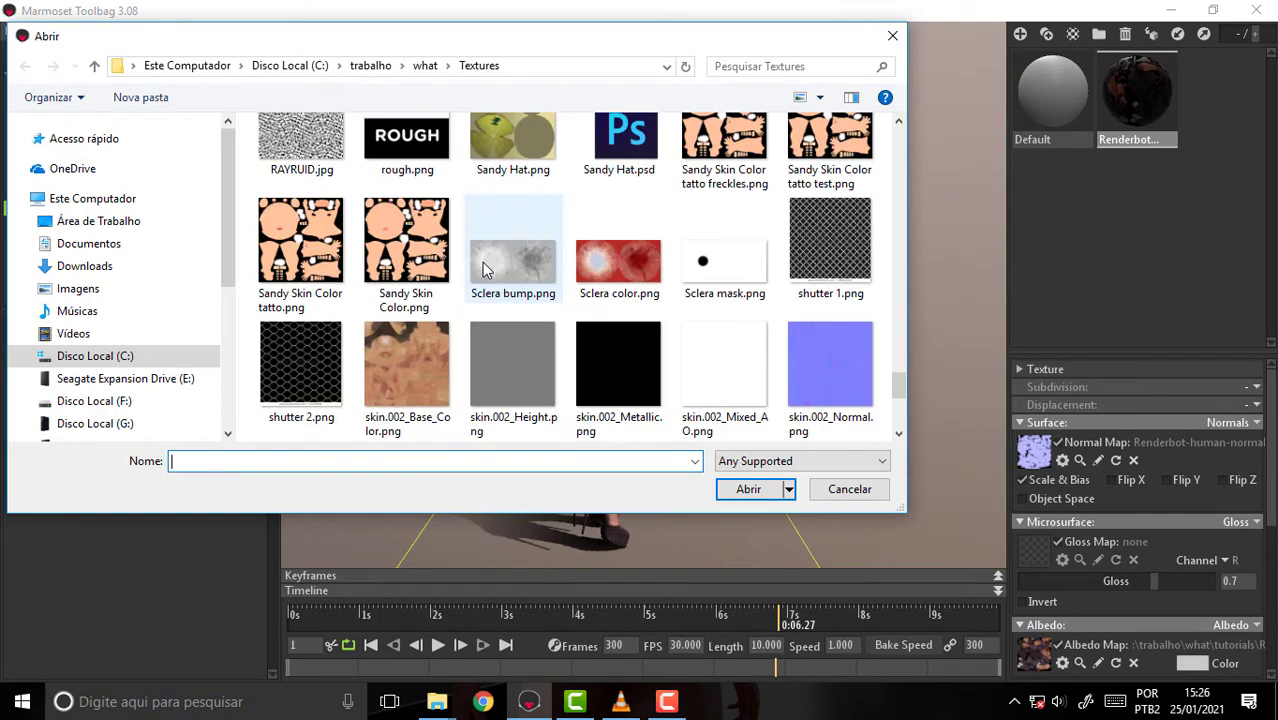
pyautogui.scroll(-3, 484, 268)
pyautogui.scroll(3, 483, 263)
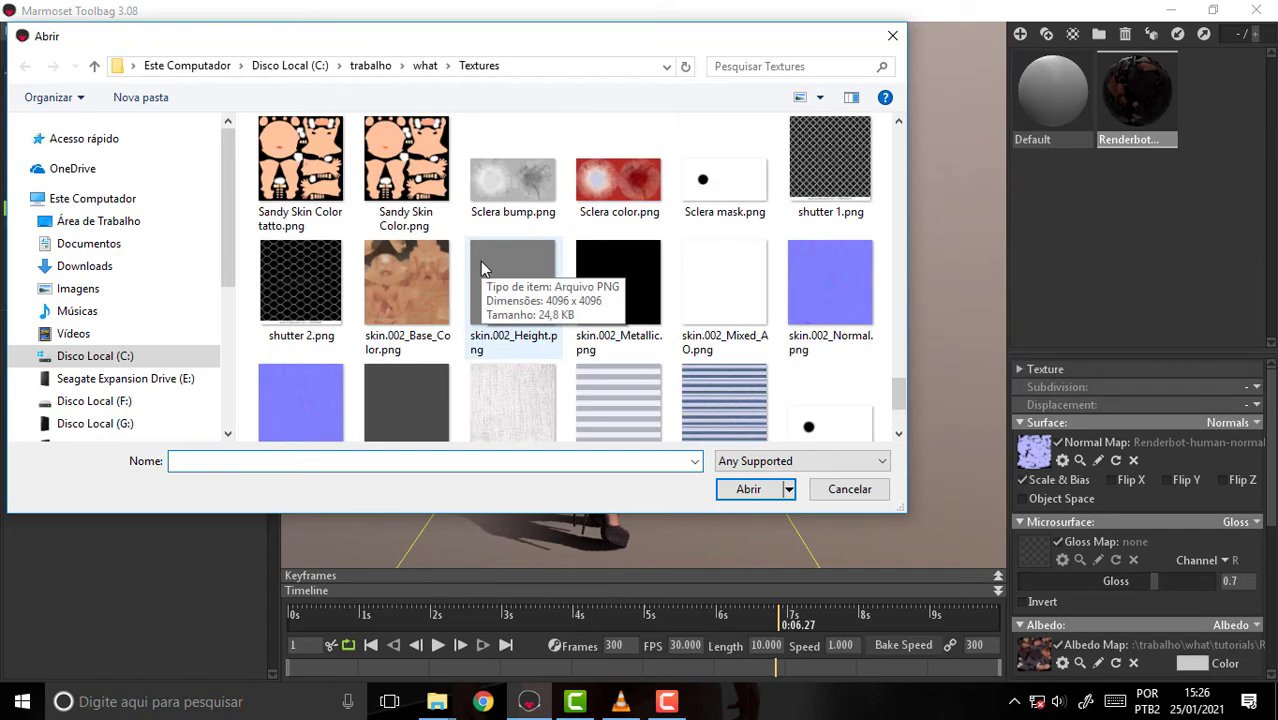
pyautogui.scroll(2, 483, 263)
pyautogui.scroll(3, 510, 275)
pyautogui.scroll(1, 540, 286)
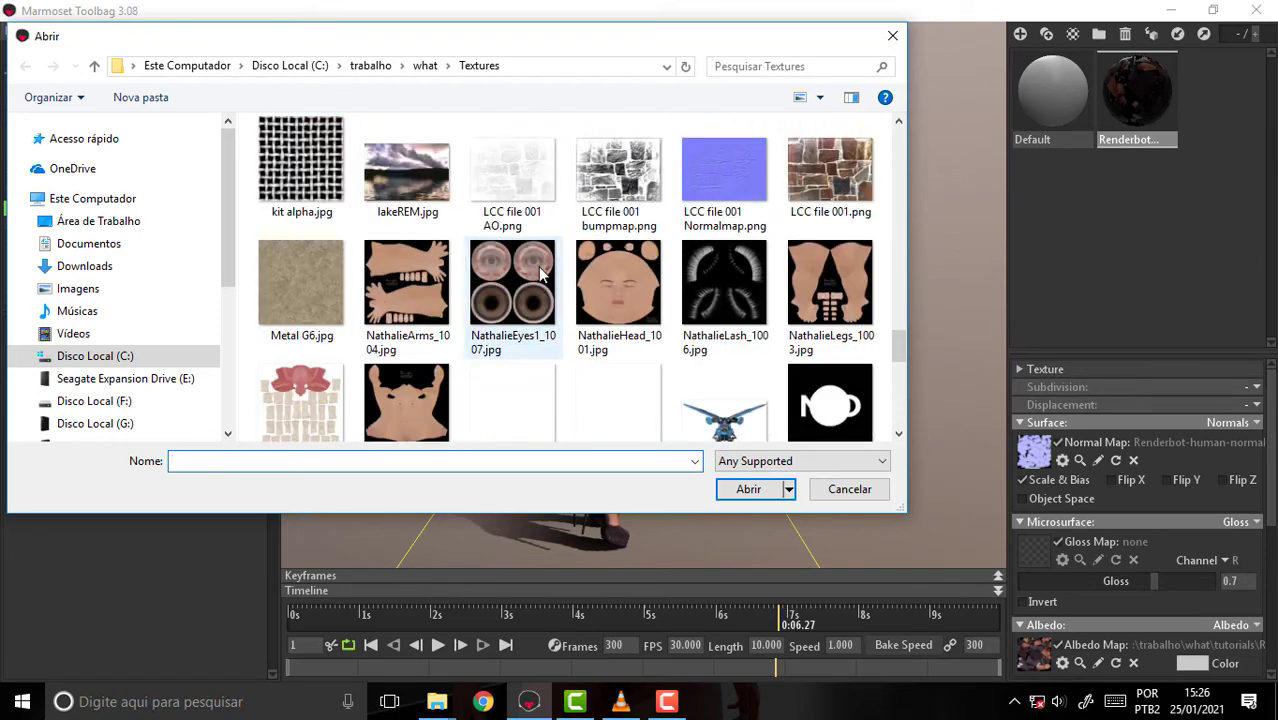
pyautogui.click(407, 172)
pyautogui.click(749, 489)
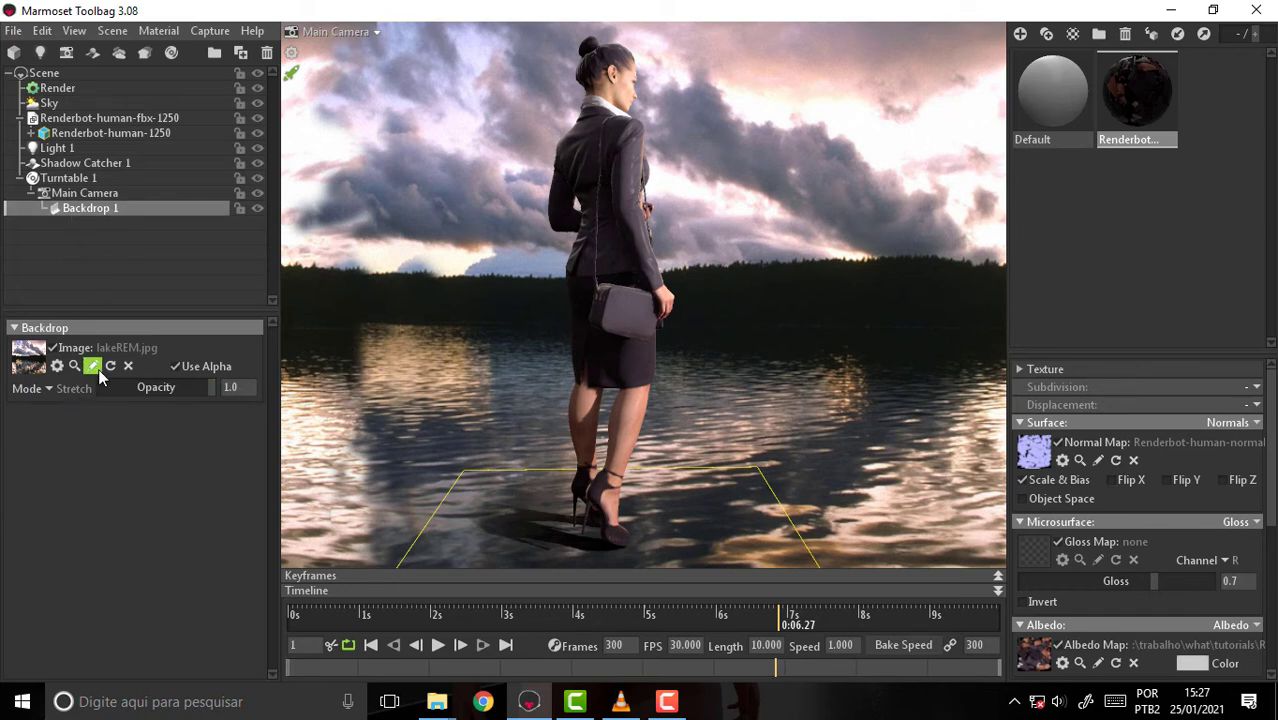
# Enable Depth of Field on Main Camera and lower Max Bokeh Size to 0.946.
pyautogui.click(85, 193)
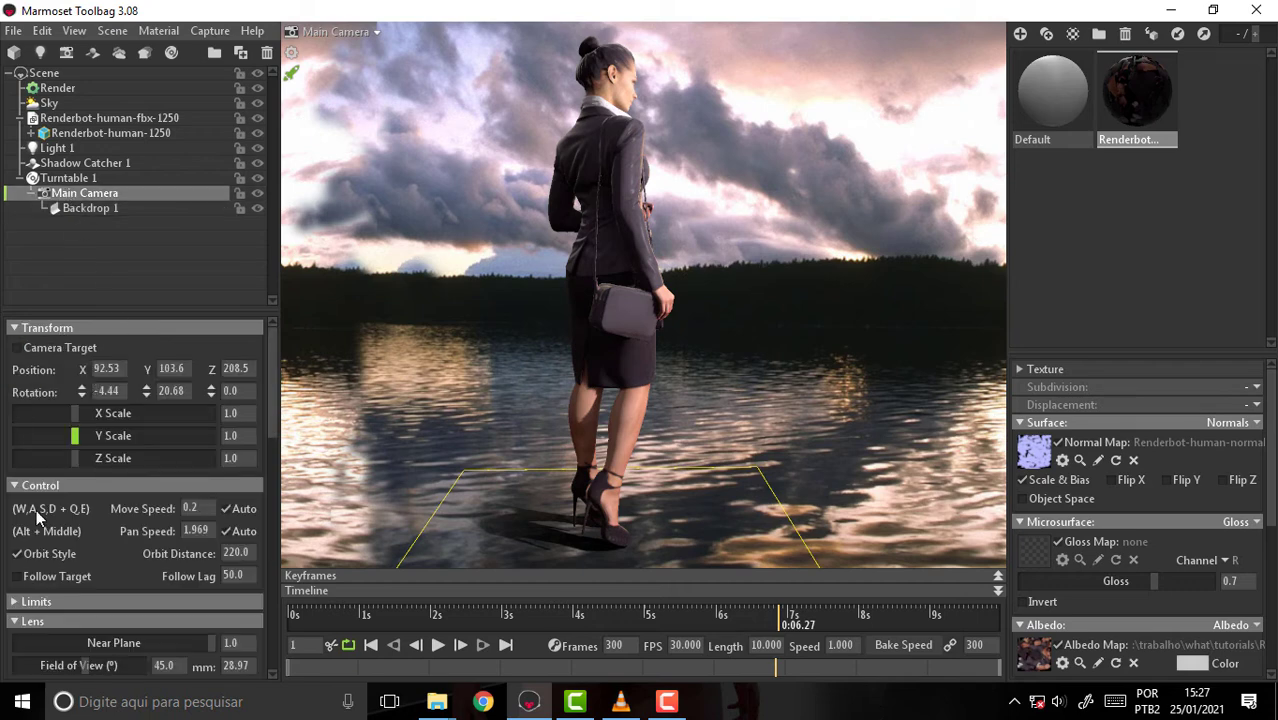
pyautogui.scroll(-3, 77, 533)
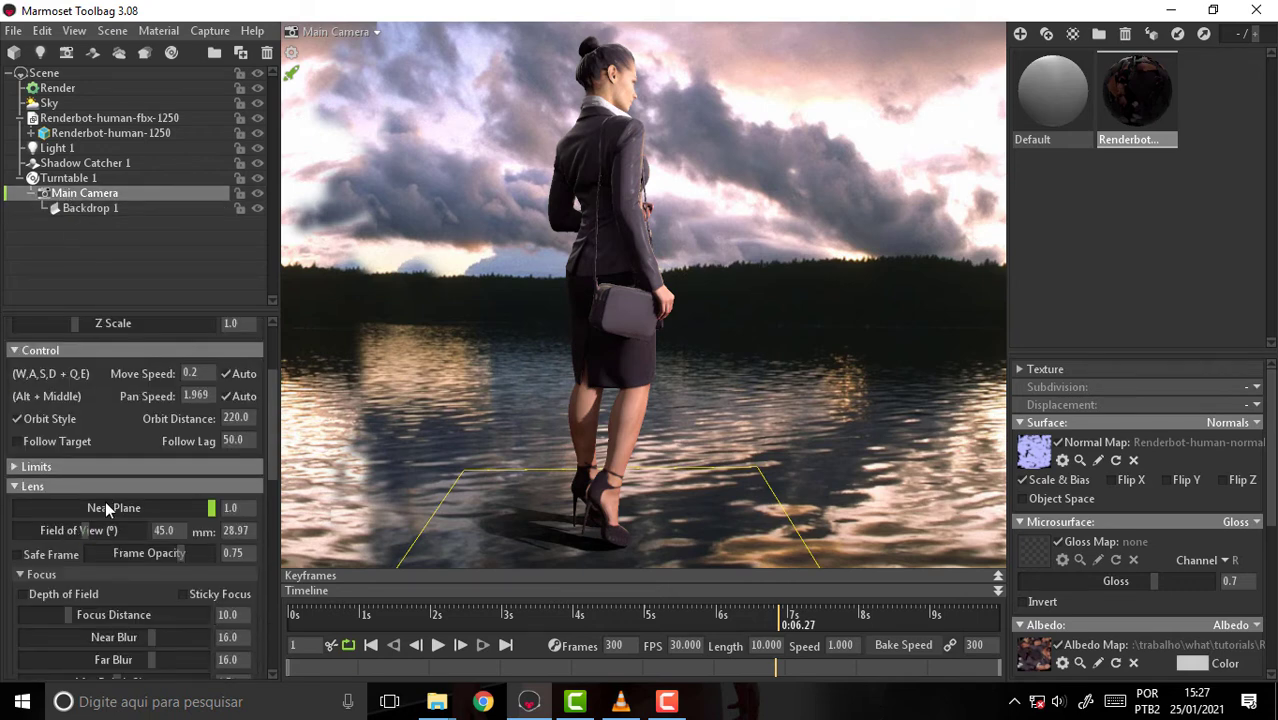
pyautogui.scroll(-2, 87, 489)
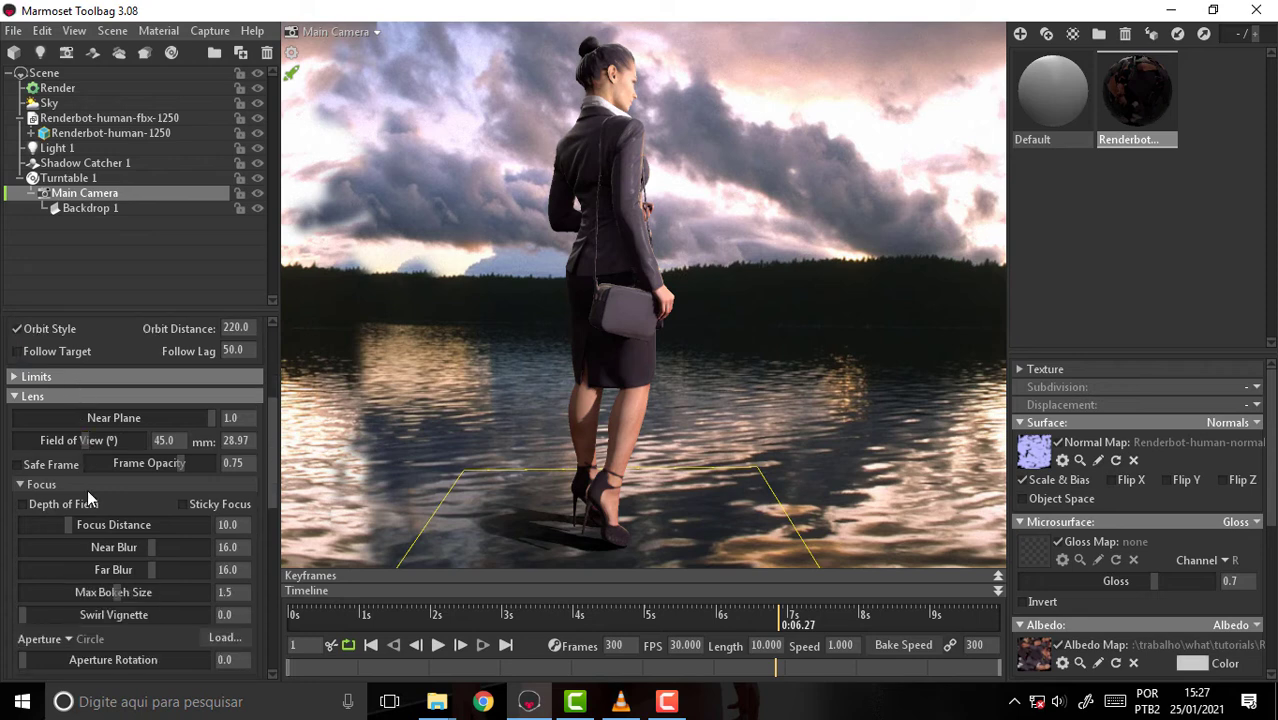
pyautogui.click(28, 507)
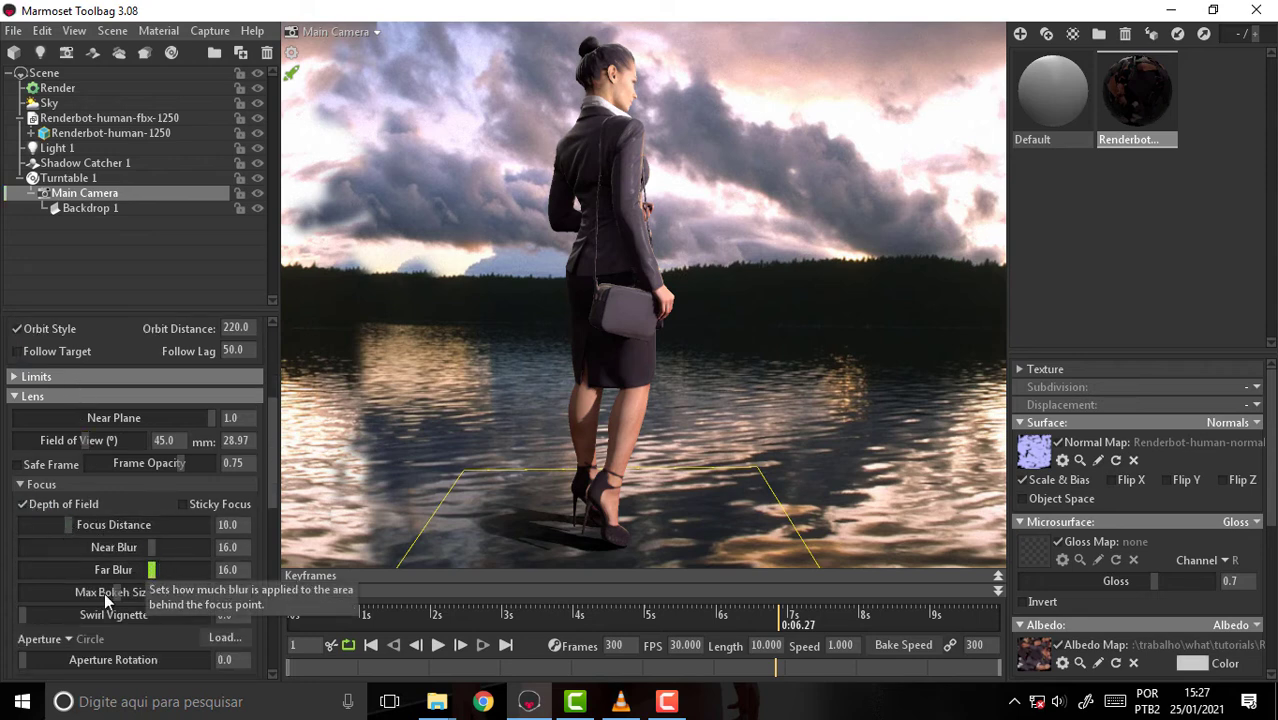
pyautogui.moveTo(117, 592); pyautogui.dragTo(191, 592)
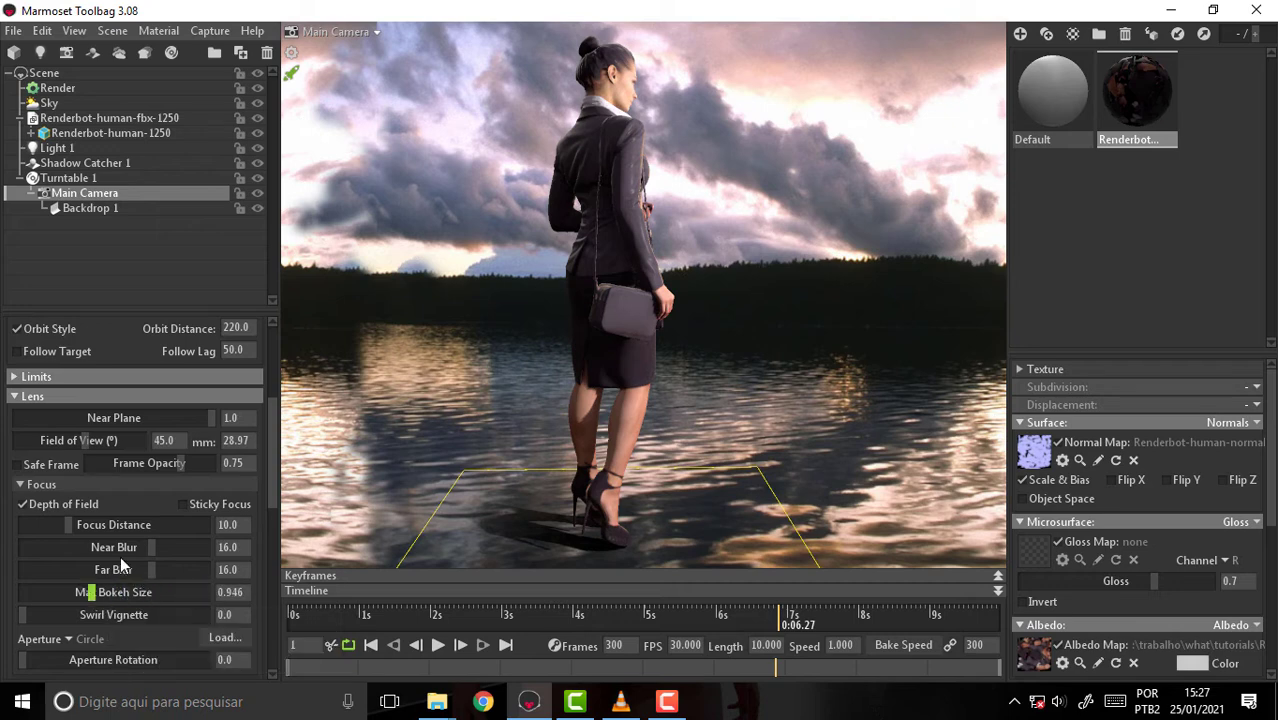
pyautogui.click(84, 206)
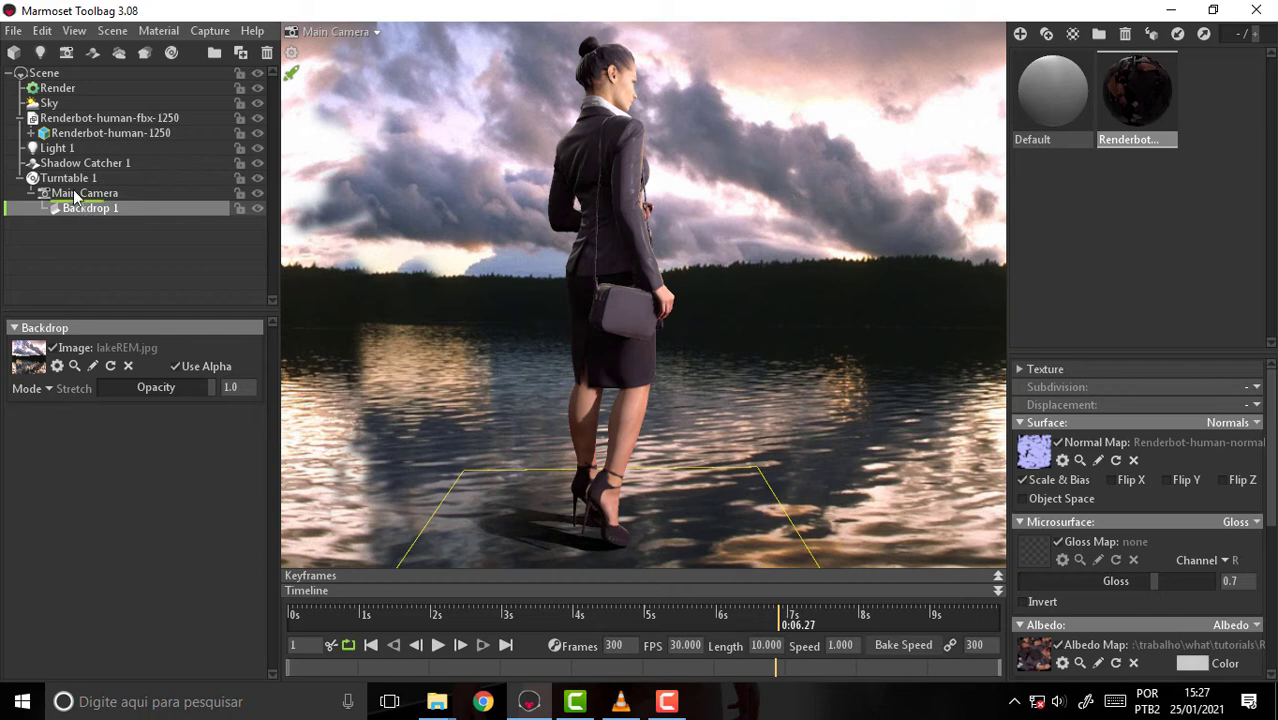
# Move Backdrop 1 out under Turntable 1 and switch on Main Camera's Follow Target.
pyautogui.moveTo(72, 180); pyautogui.dragTo(74, 183)
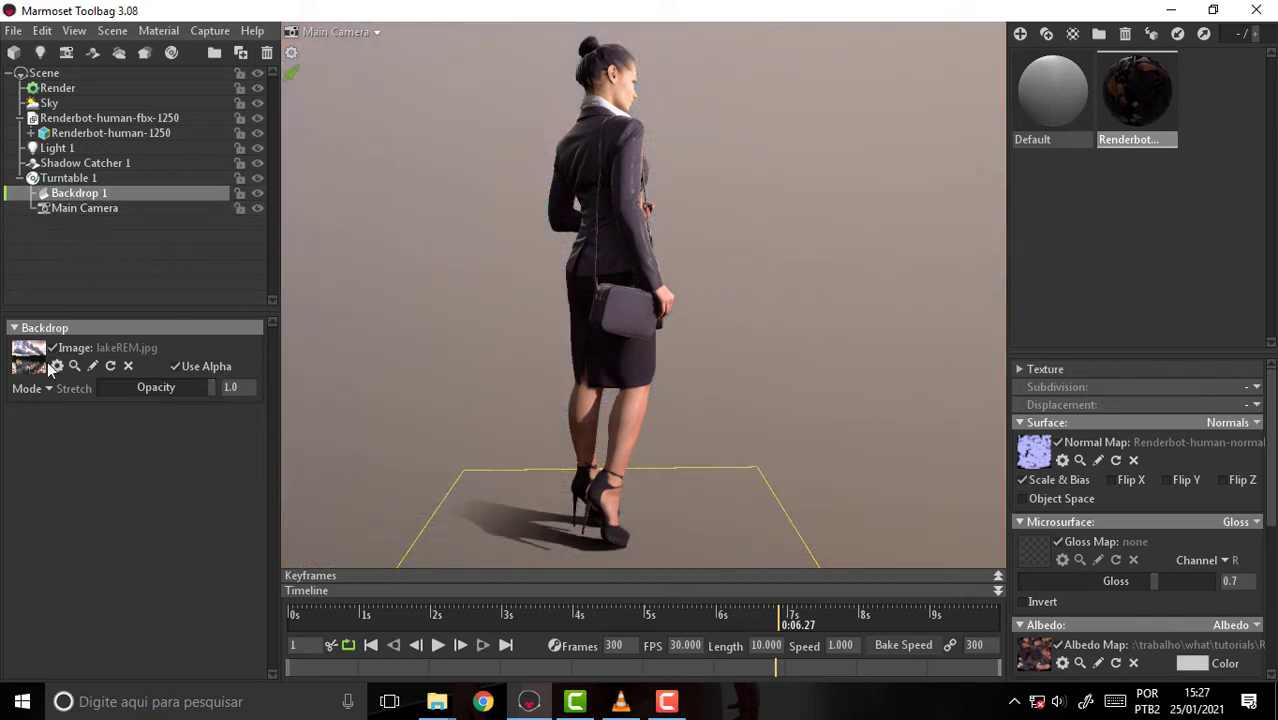
pyautogui.click(74, 210)
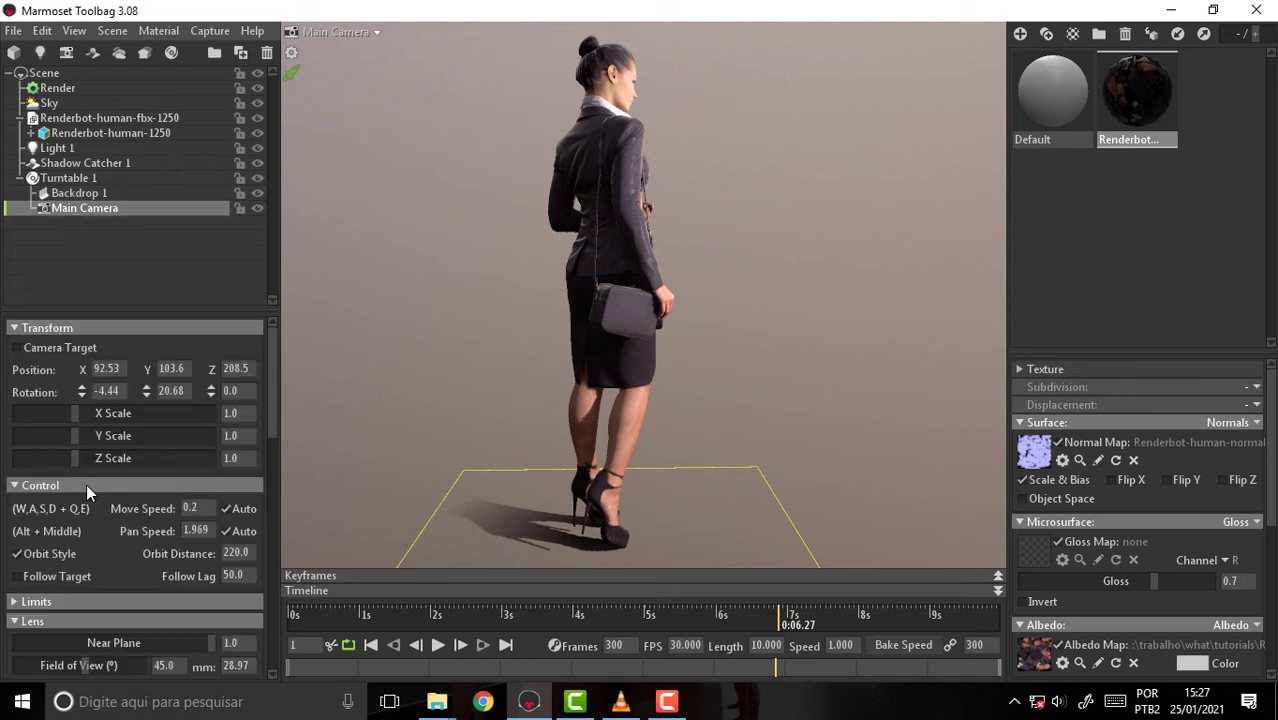
pyautogui.click(17, 577)
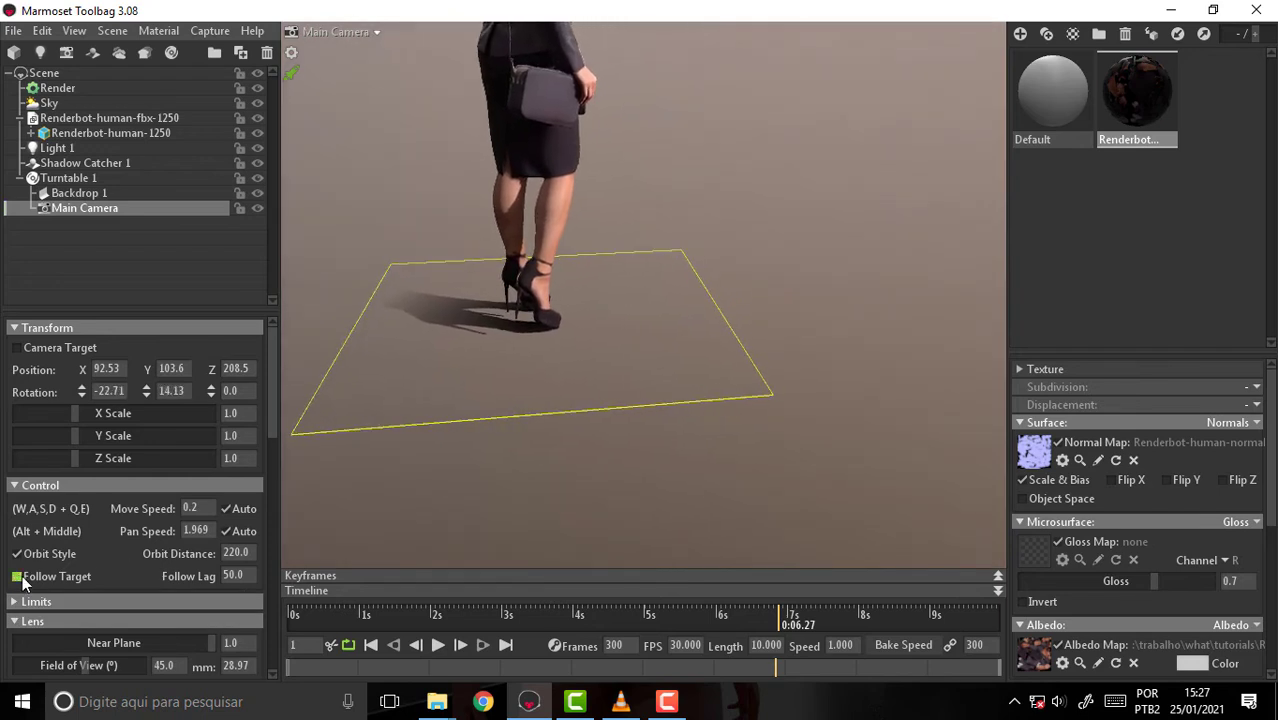
pyautogui.scroll(-5, 158, 544)
pyautogui.scroll(-1, 155, 539)
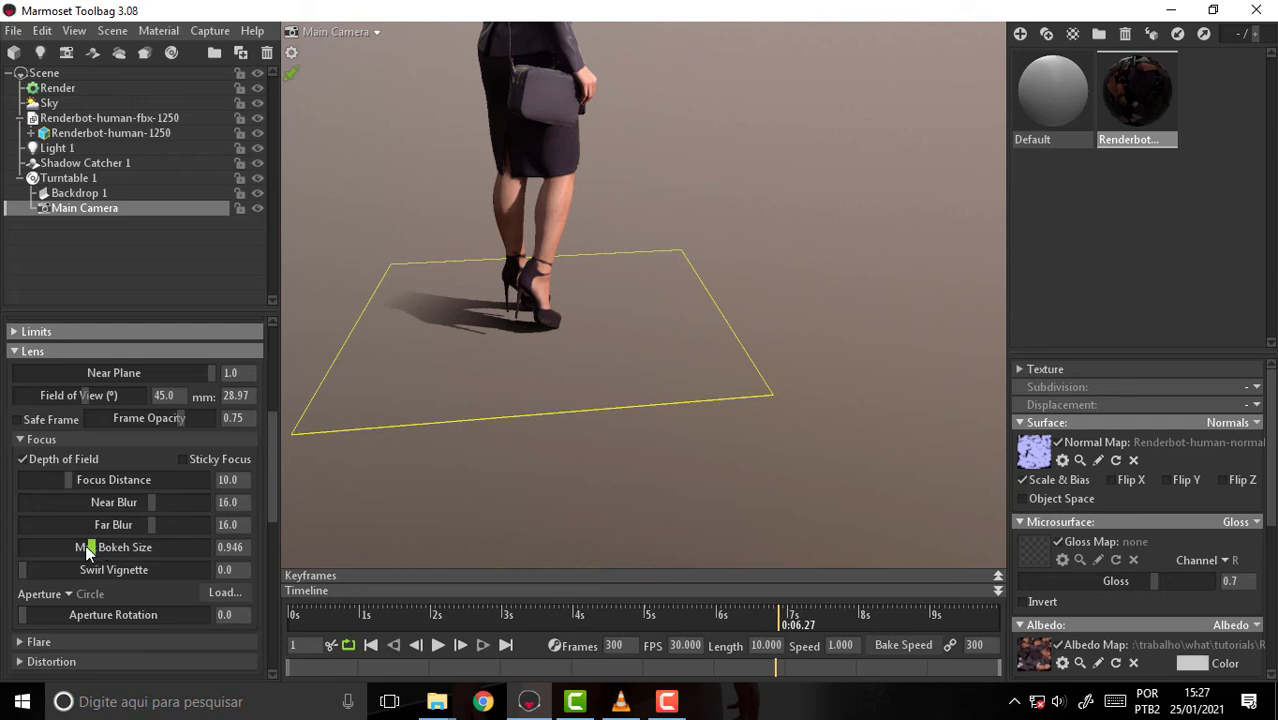
# Re-parent Backdrop 1 under Main Camera and raise Max Bokeh Size to 2.813.
pyautogui.click(80, 193)
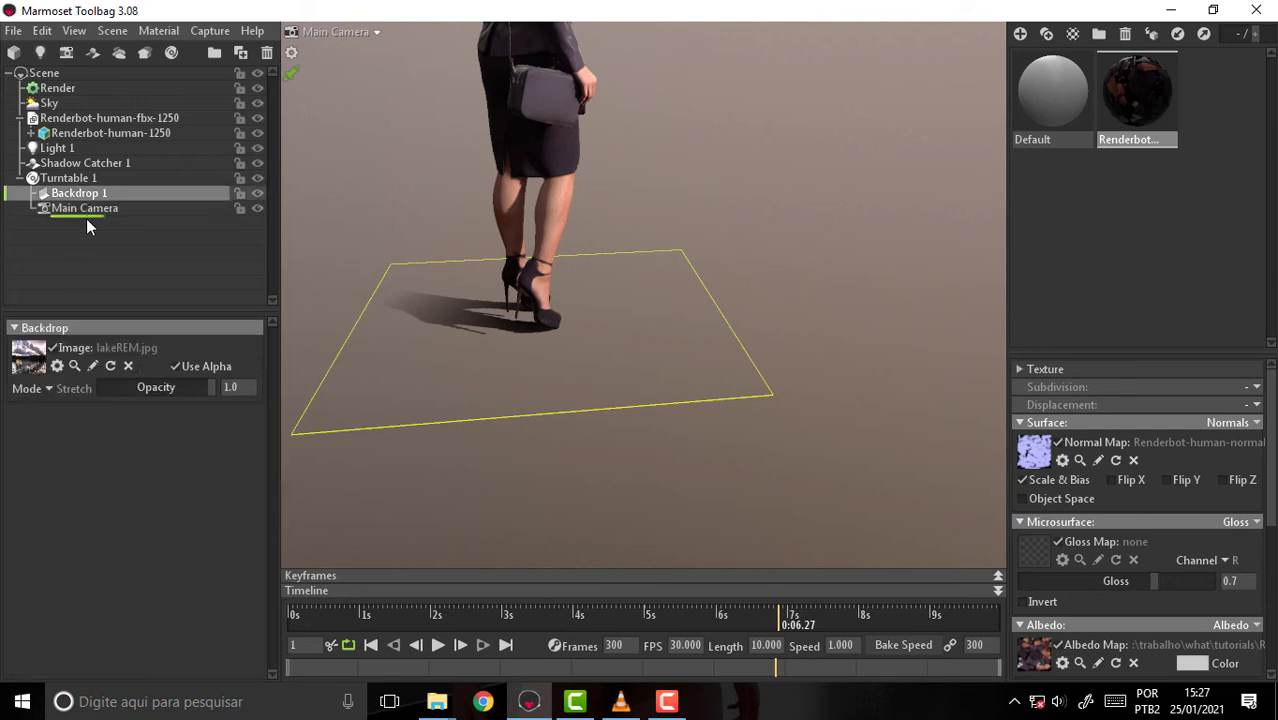
pyautogui.moveTo(88, 225); pyautogui.dragTo(78, 192)
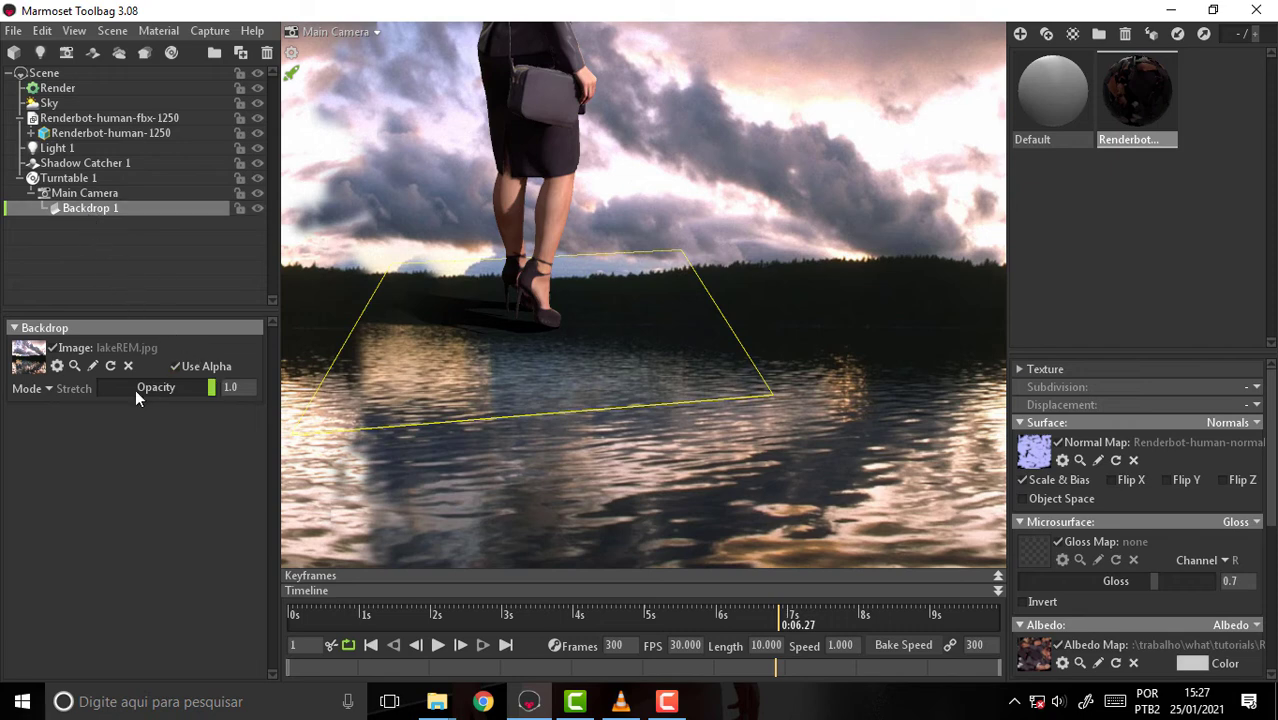
pyautogui.click(80, 193)
pyautogui.scroll(-3, 110, 580)
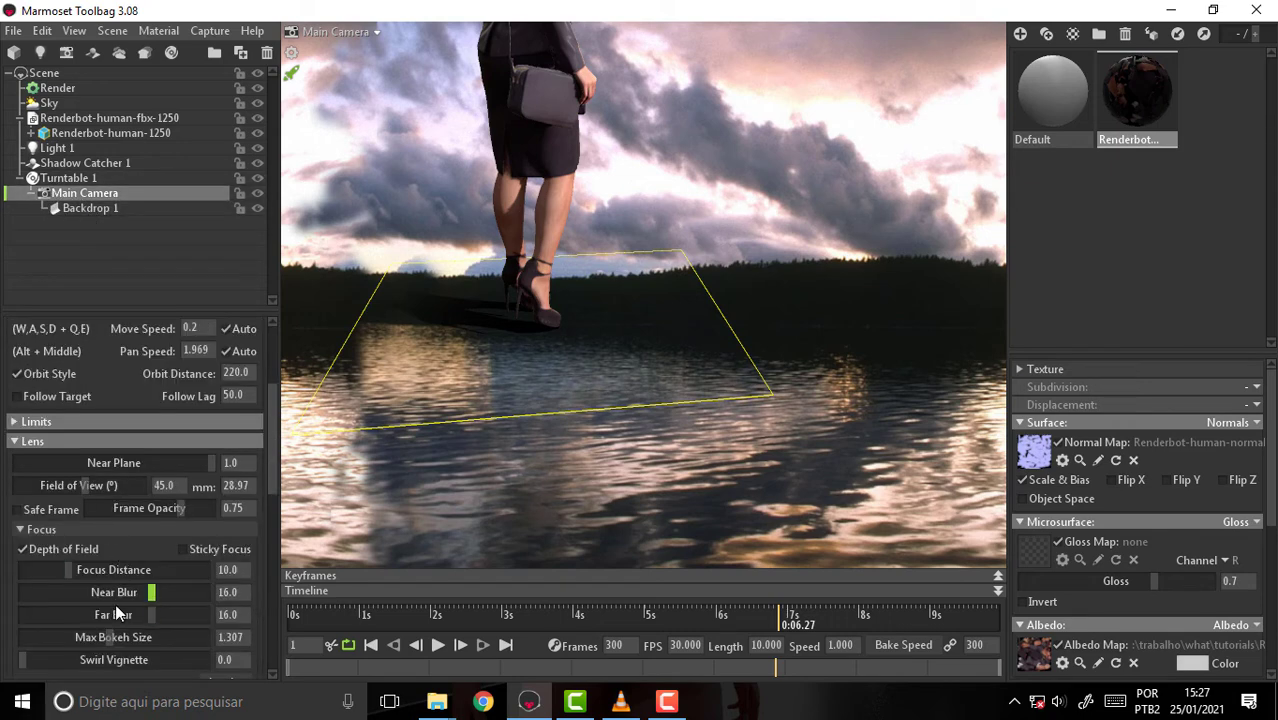
pyautogui.moveTo(110, 636); pyautogui.dragTo(157, 636)
pyautogui.click(622, 698)
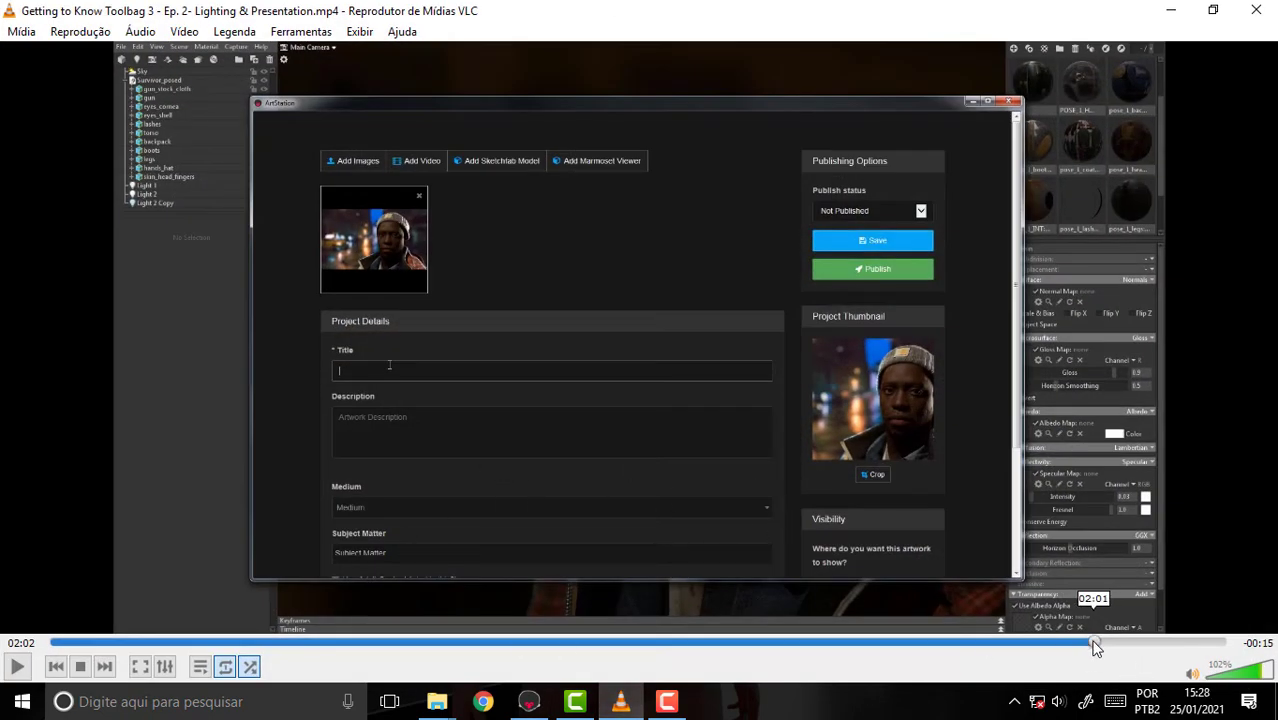
pyautogui.moveTo(1095, 648)
pyautogui.mouseDown()
pyautogui.moveTo(955, 650)
pyautogui.moveTo(967, 651)
pyautogui.mouseUp()
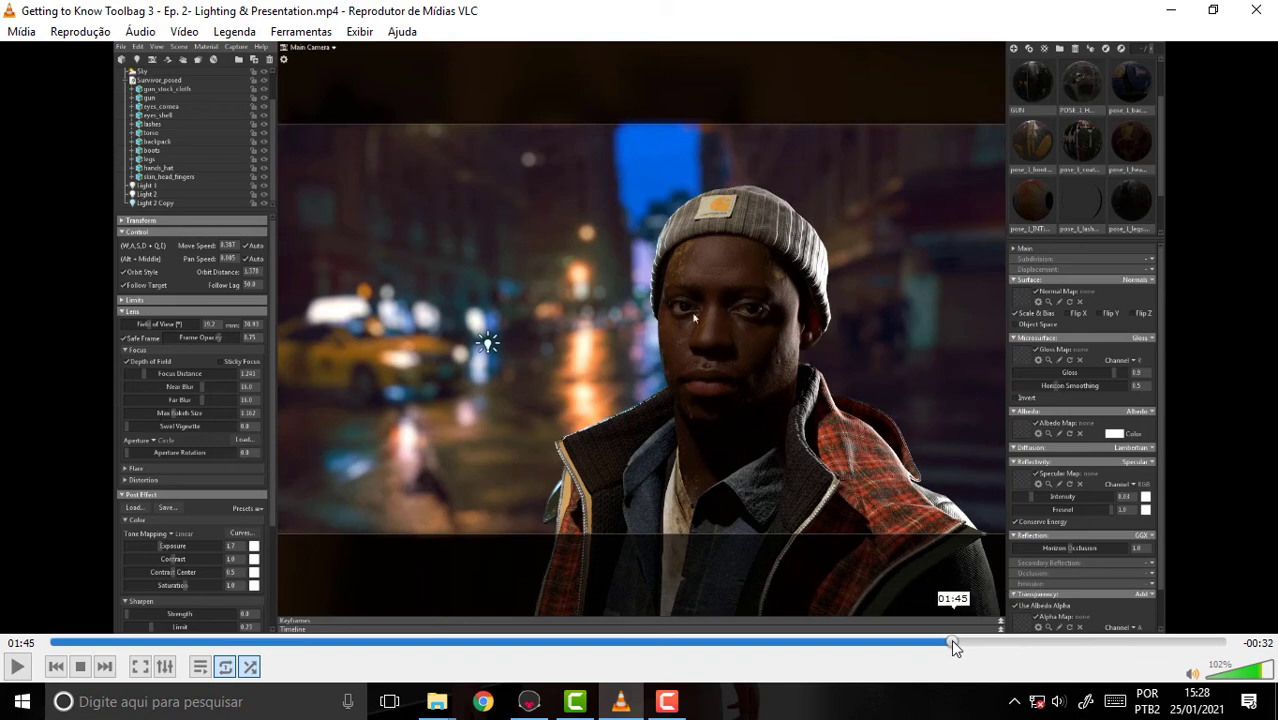
pyautogui.moveTo(953, 648)
pyautogui.mouseDown()
pyautogui.moveTo(728, 648)
pyautogui.moveTo(756, 649)
pyautogui.mouseUp()
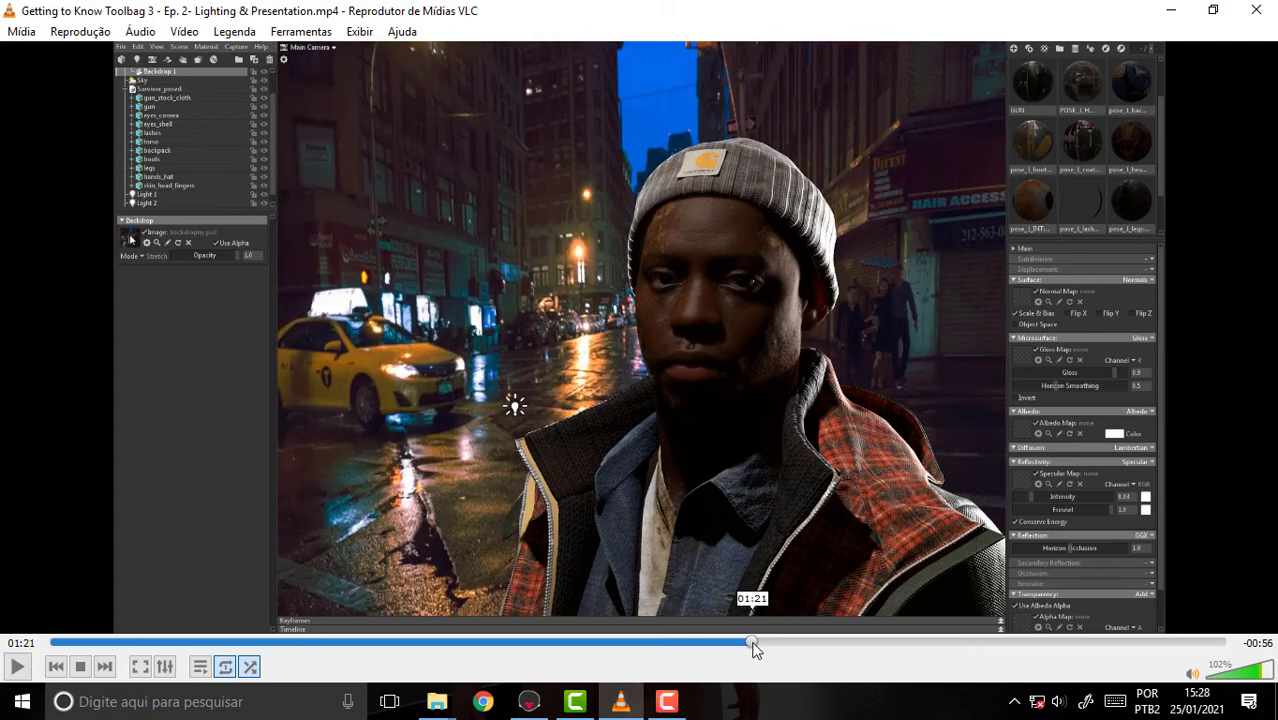
pyautogui.moveTo(727, 649)
pyautogui.mouseDown()
pyautogui.moveTo(590, 650)
pyautogui.moveTo(753, 649)
pyautogui.mouseUp()
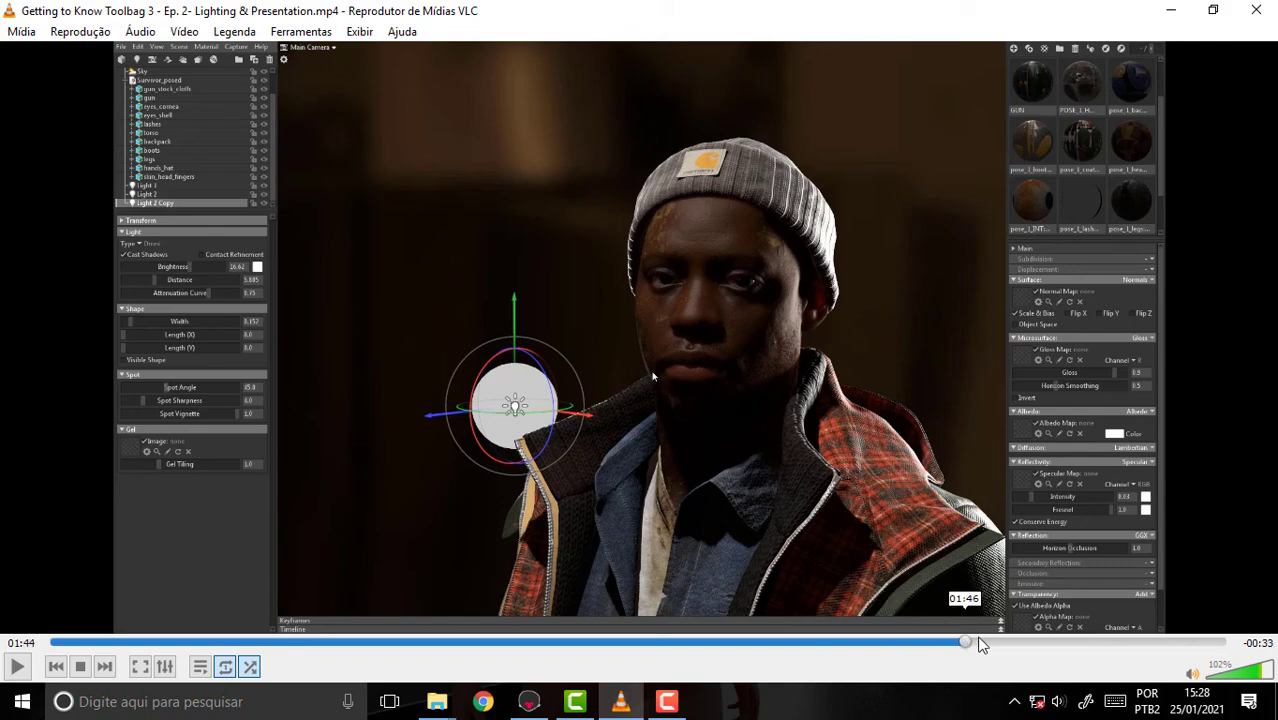
pyautogui.moveTo(900, 648); pyautogui.dragTo(942, 648)
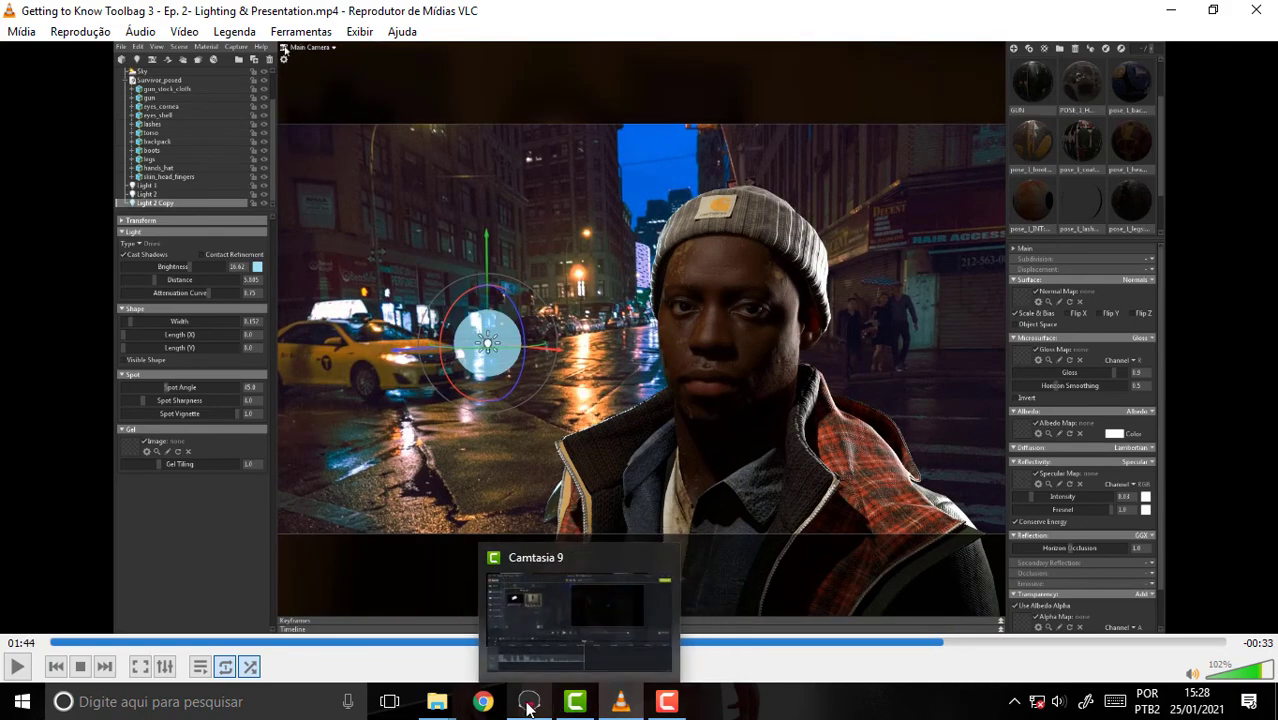
pyautogui.click(529, 701)
pyautogui.click(95, 208)
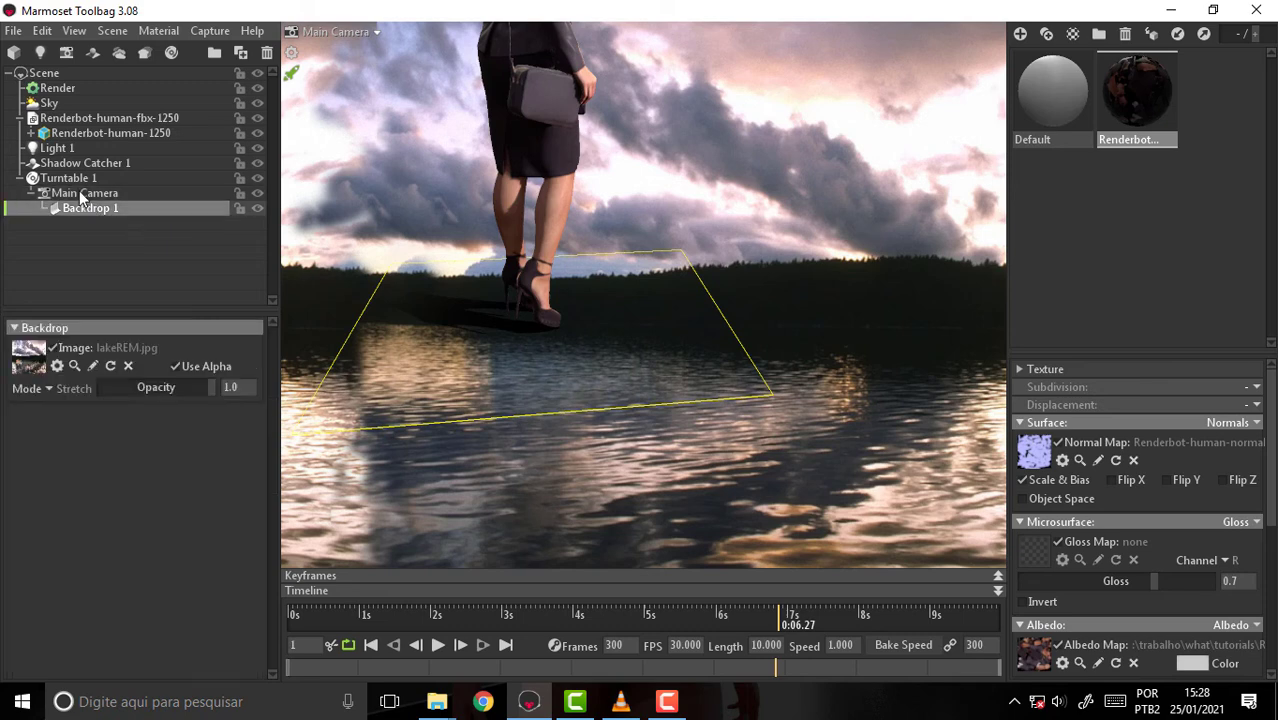
pyautogui.moveTo(62, 76); pyautogui.dragTo(58, 76)
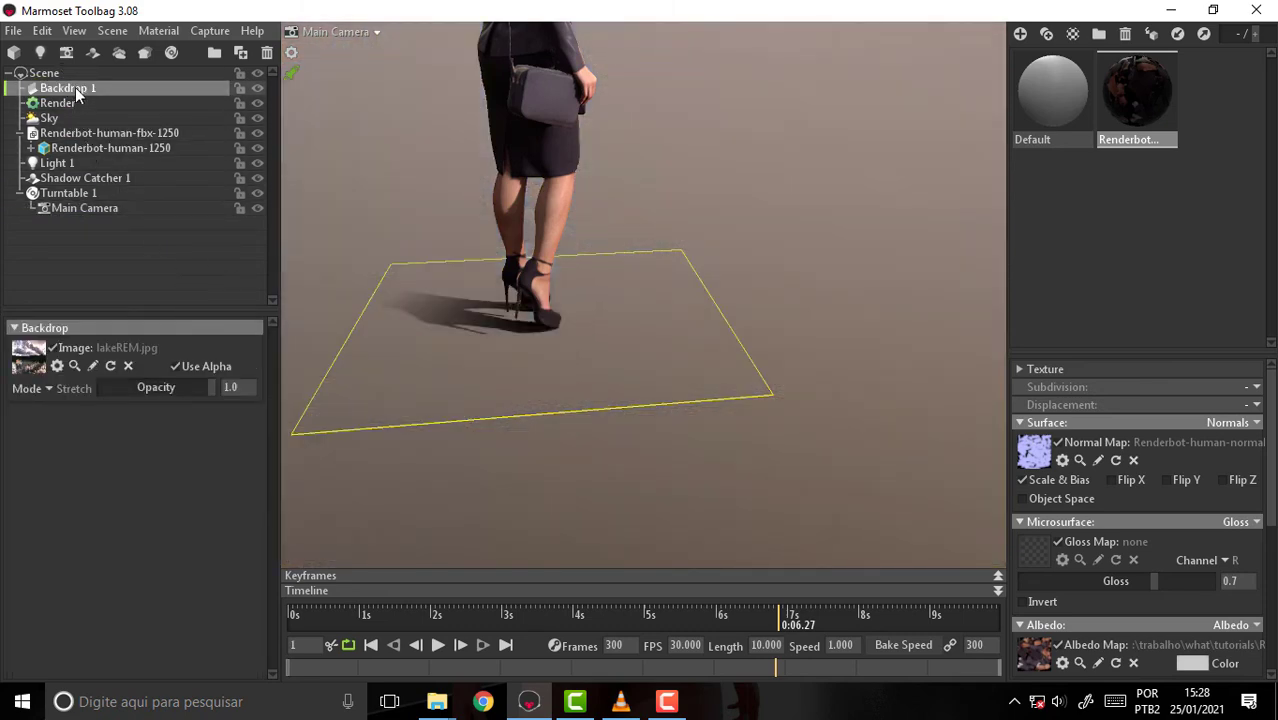
pyautogui.moveTo(72, 114); pyautogui.dragTo(76, 120)
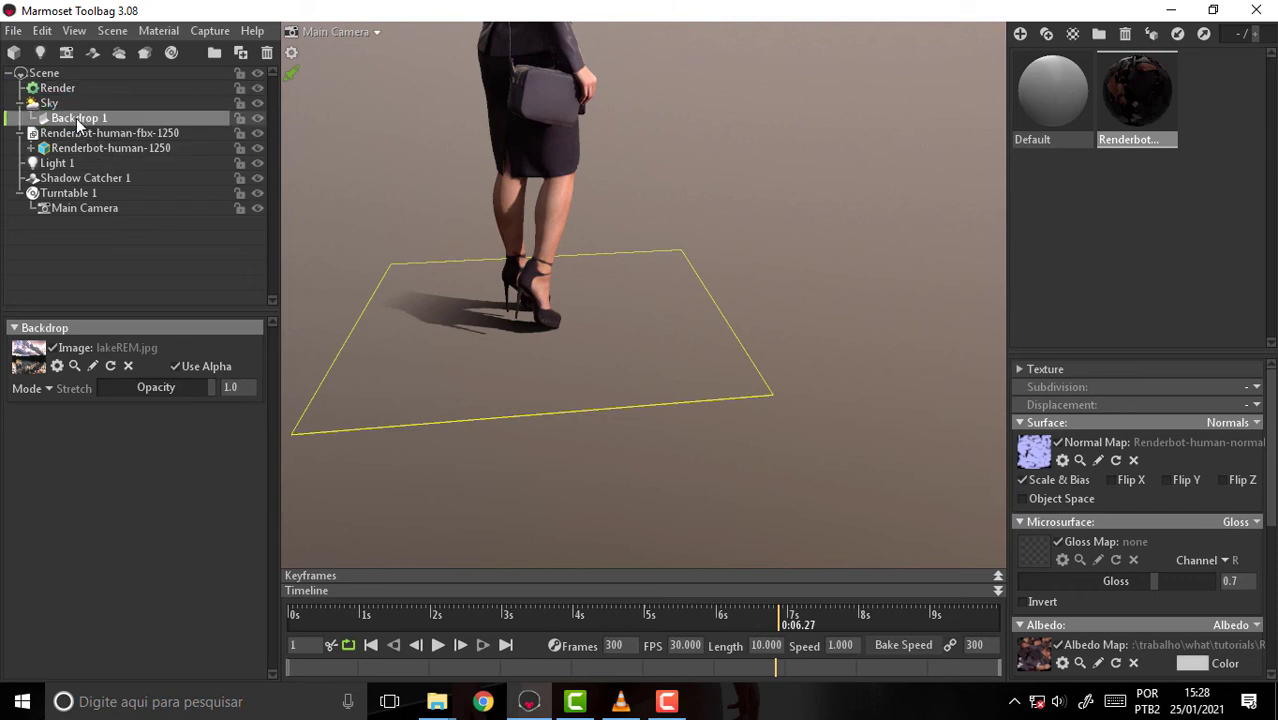
pyautogui.moveTo(67, 154); pyautogui.dragTo(67, 155)
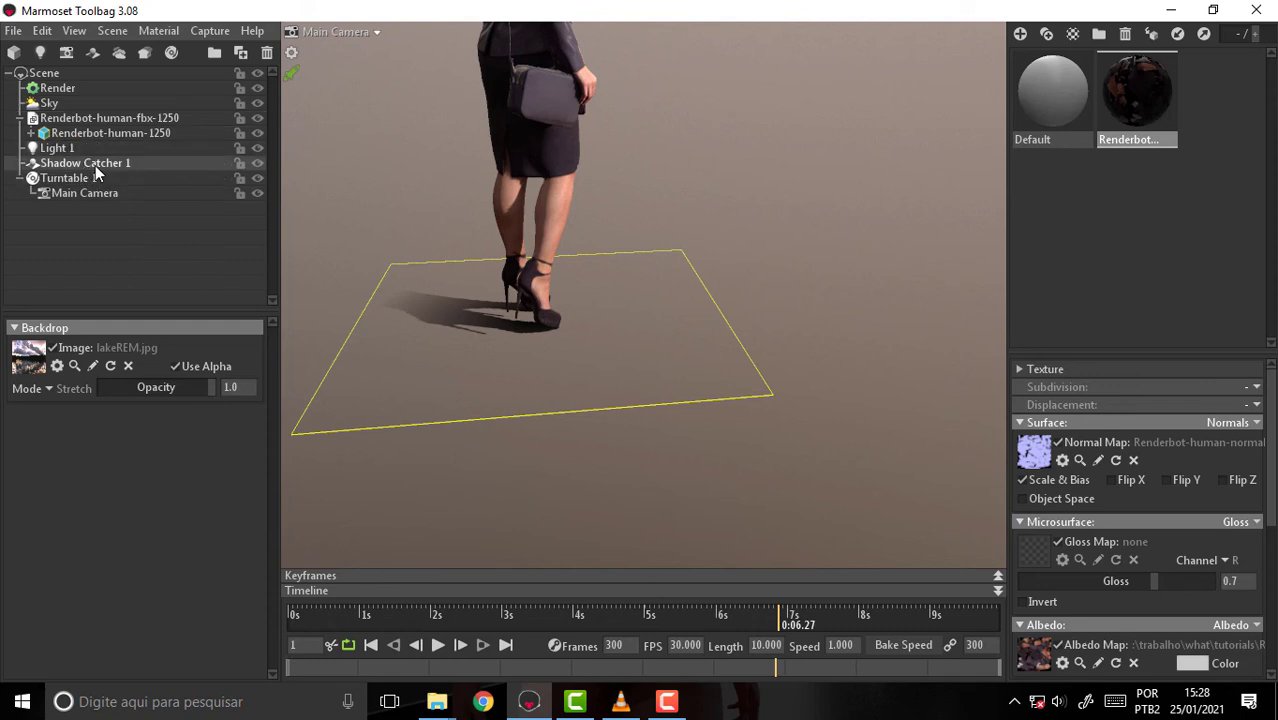
pyautogui.click(44, 148)
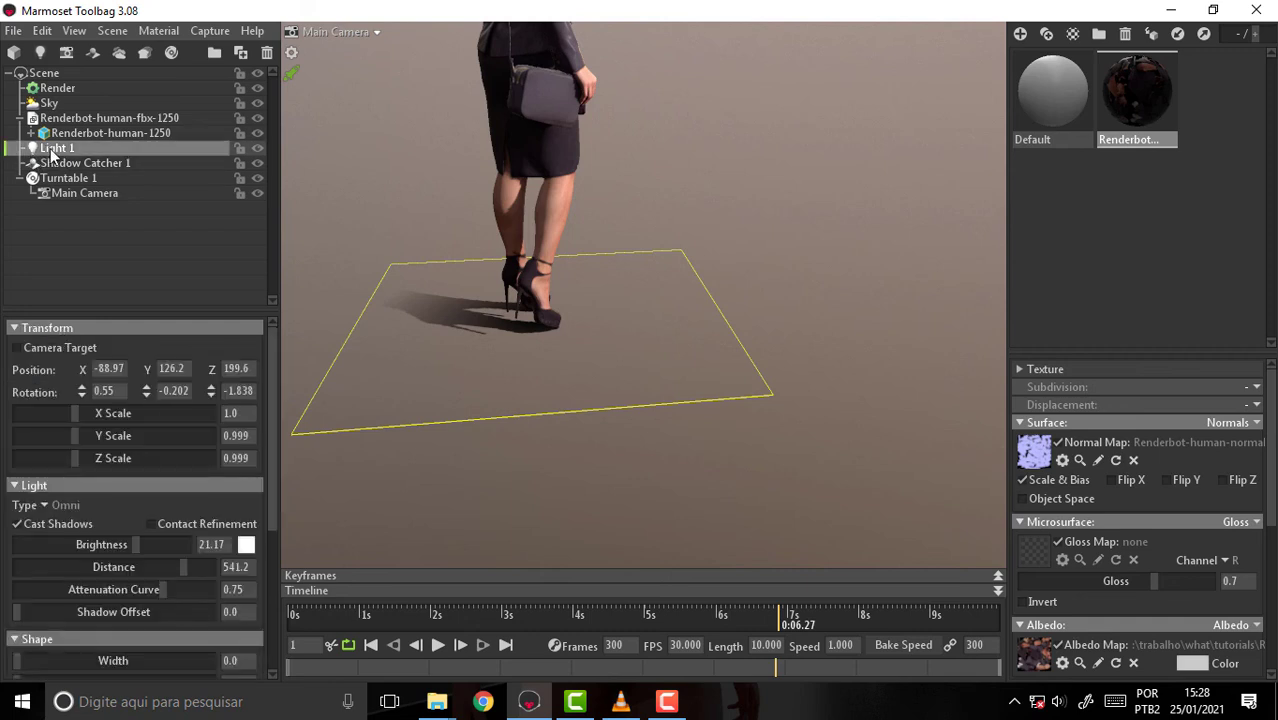
pyautogui.click(35, 164)
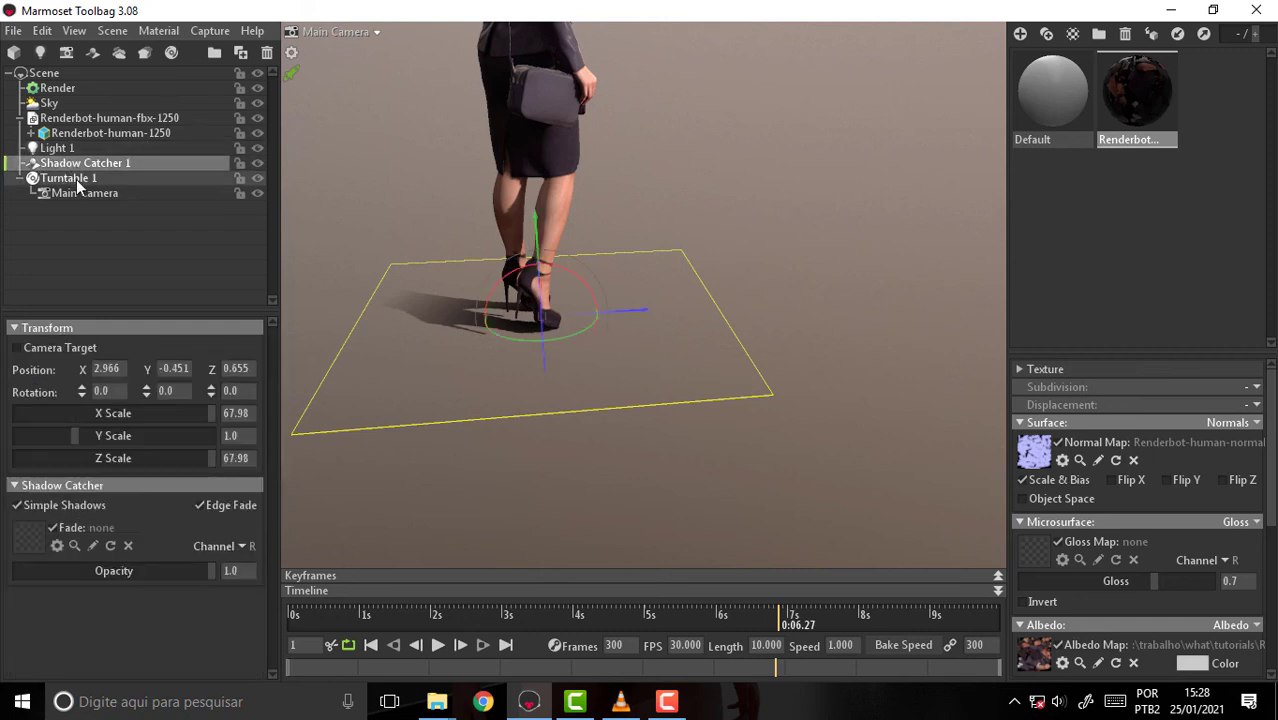
pyautogui.click(68, 179)
pyautogui.click(79, 192)
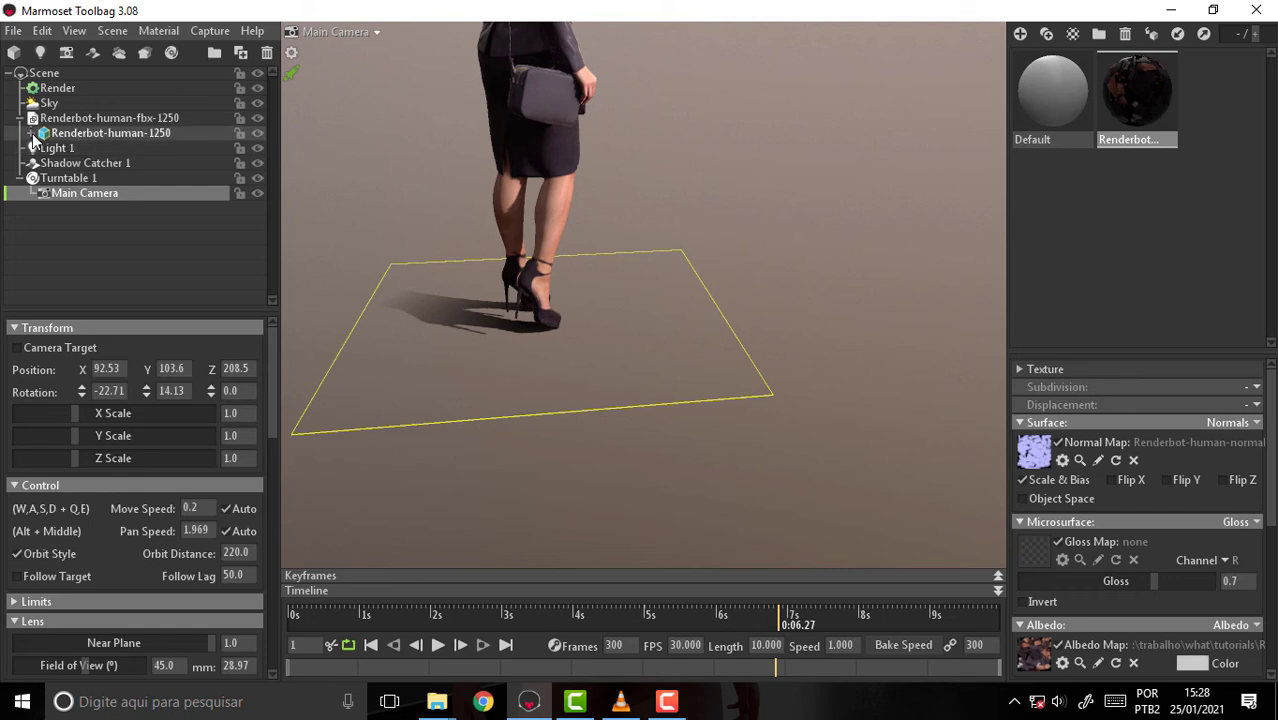
pyautogui.click(33, 134)
pyautogui.click(81, 147)
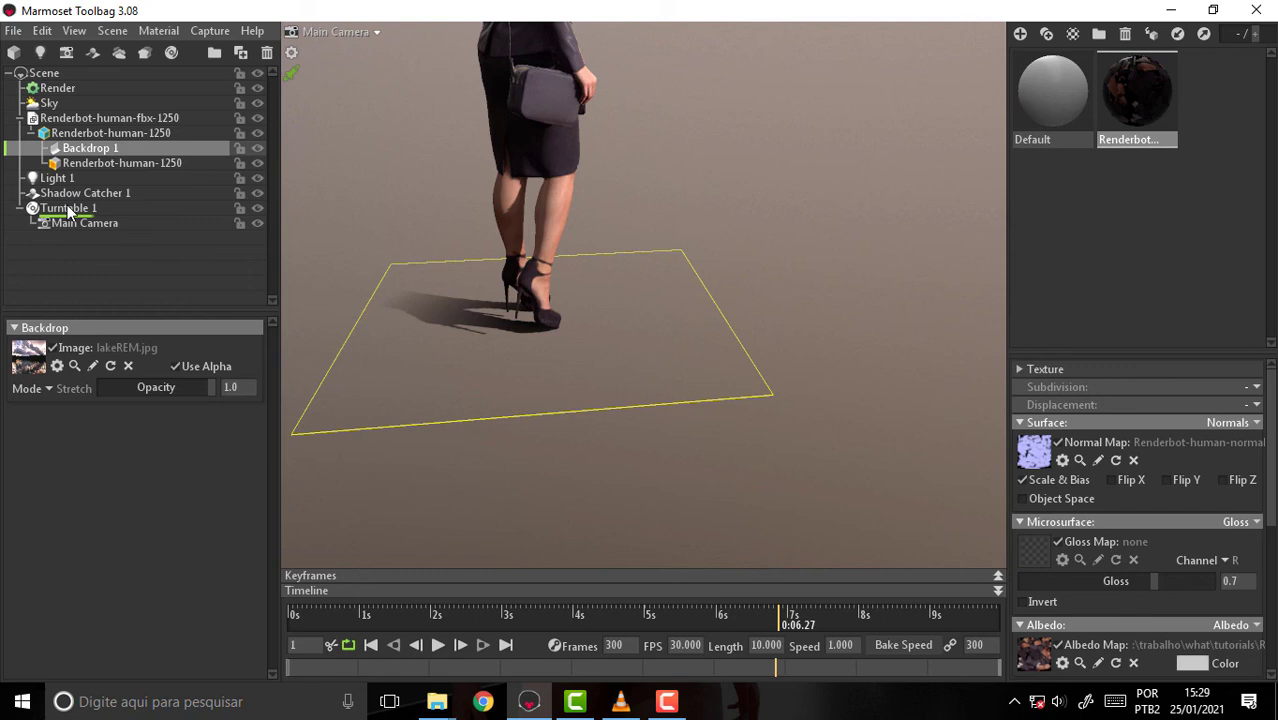
pyautogui.moveTo(68, 210); pyautogui.dragTo(70, 210)
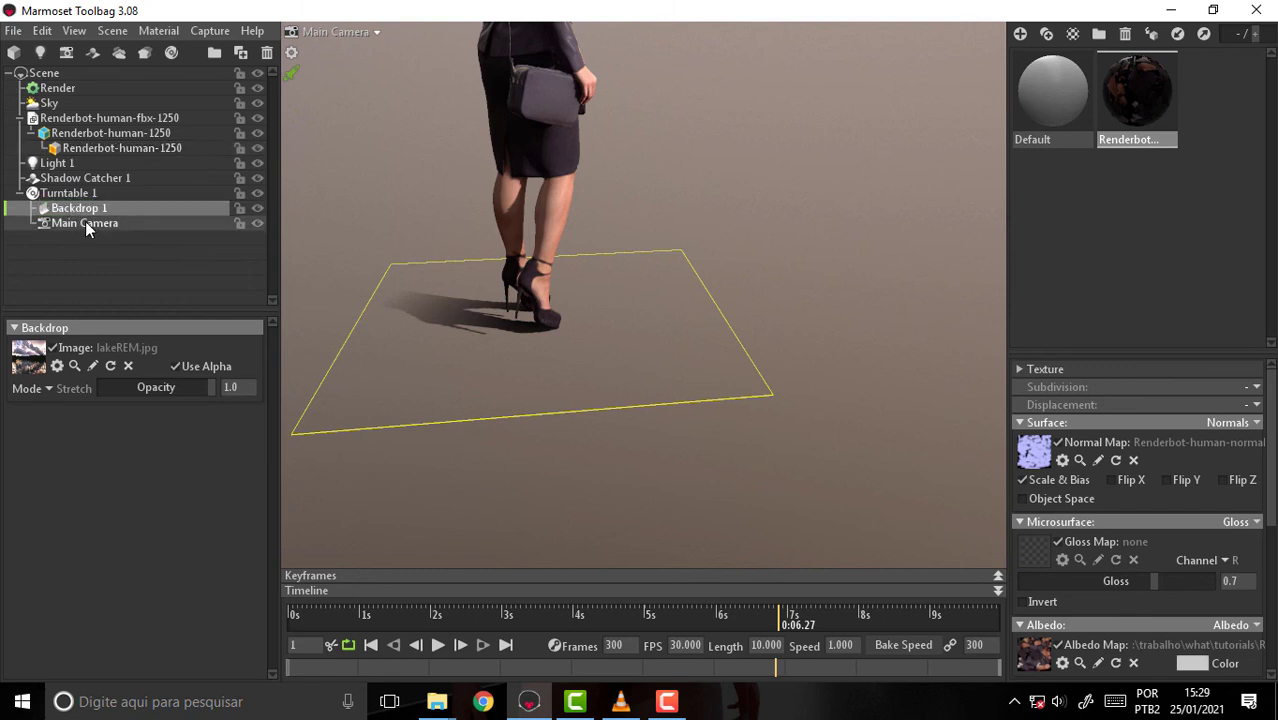
pyautogui.doubleClick(80, 210)
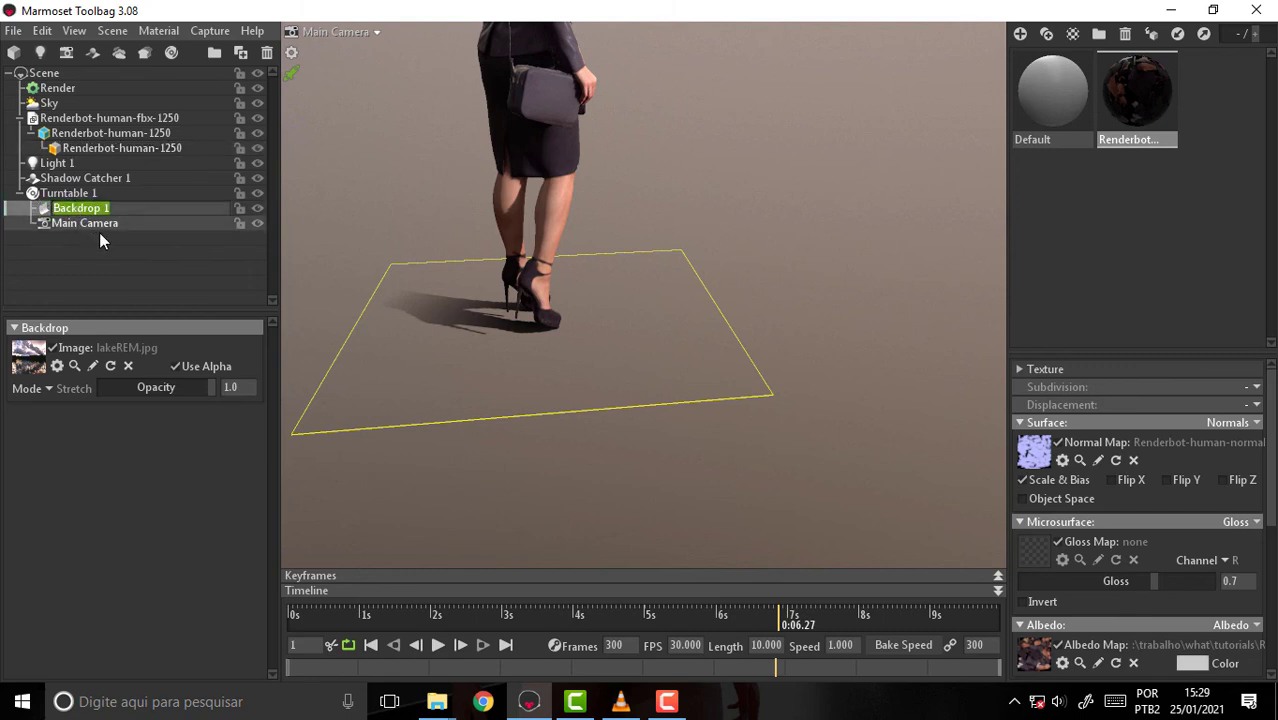
pyautogui.click(91, 225)
pyautogui.moveTo(70, 213); pyautogui.dragTo(70, 195)
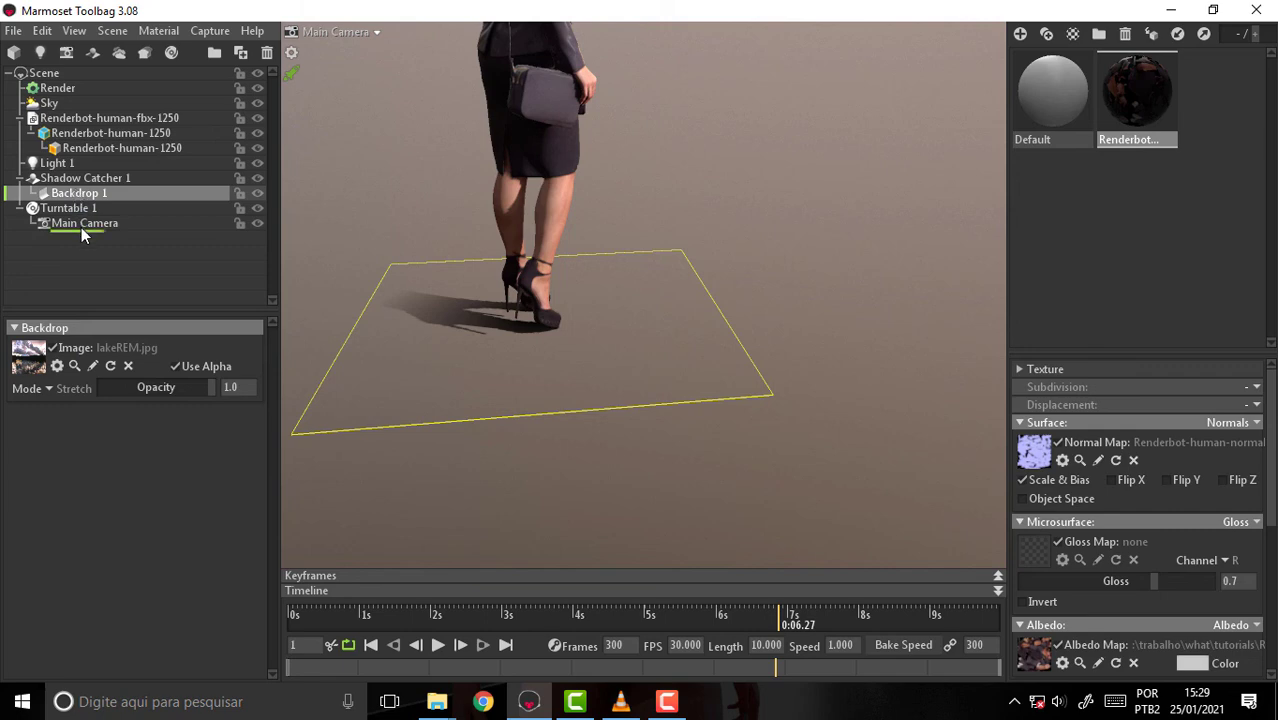
pyautogui.moveTo(77, 197); pyautogui.dragTo(81, 227)
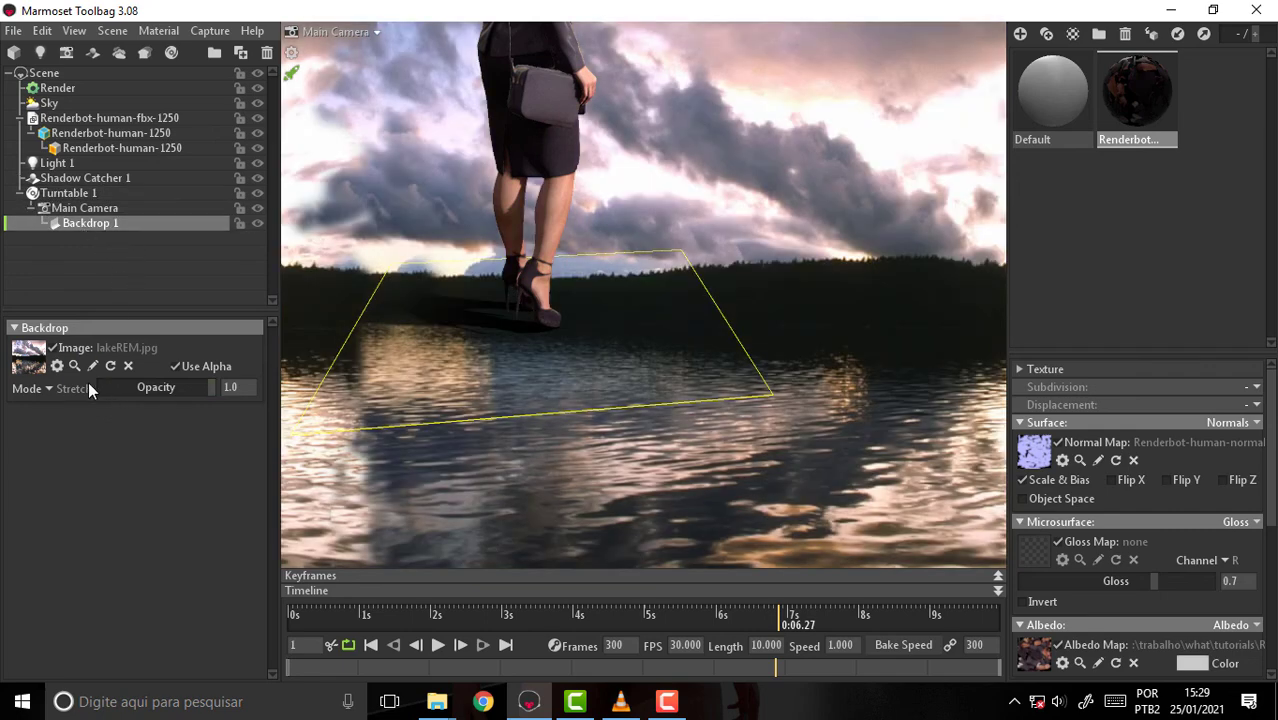
# Lower Main Camera's Max Bokeh Size to 0.984 and pan to show more of the businesswoman.
pyautogui.click(81, 208)
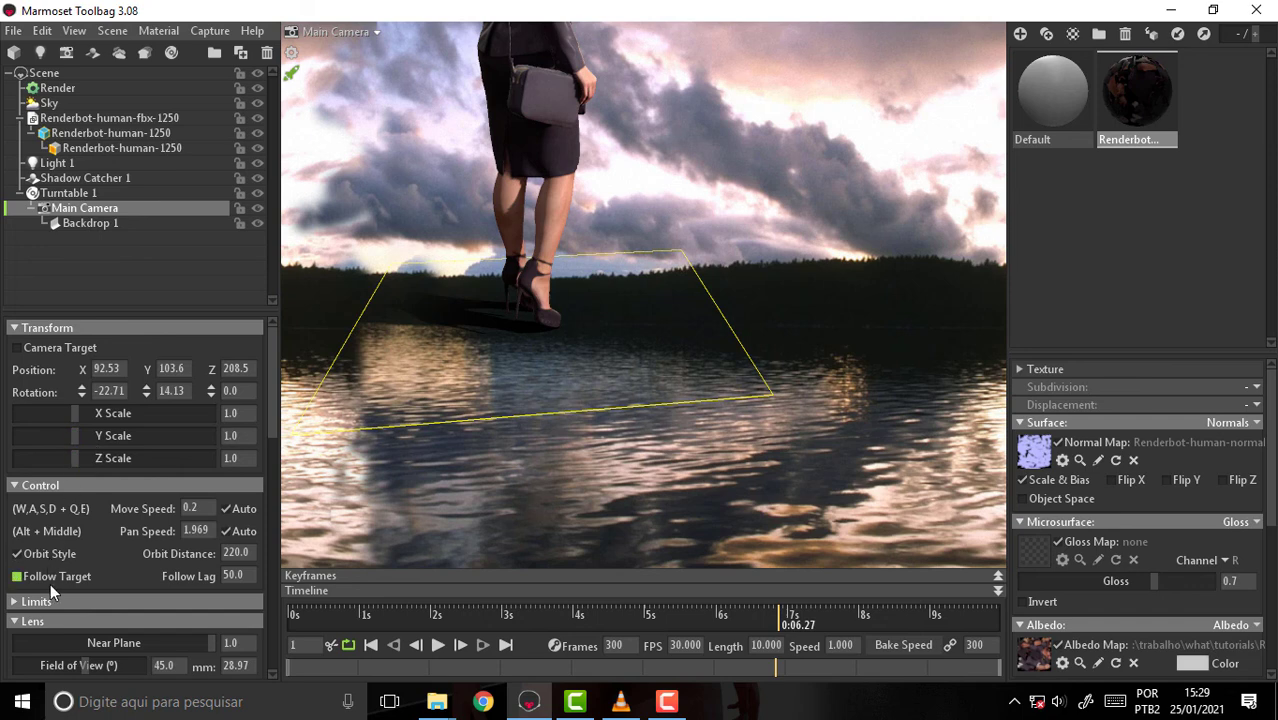
pyautogui.scroll(-3, 145, 505)
pyautogui.scroll(-1, 145, 505)
pyautogui.scroll(-4, 133, 505)
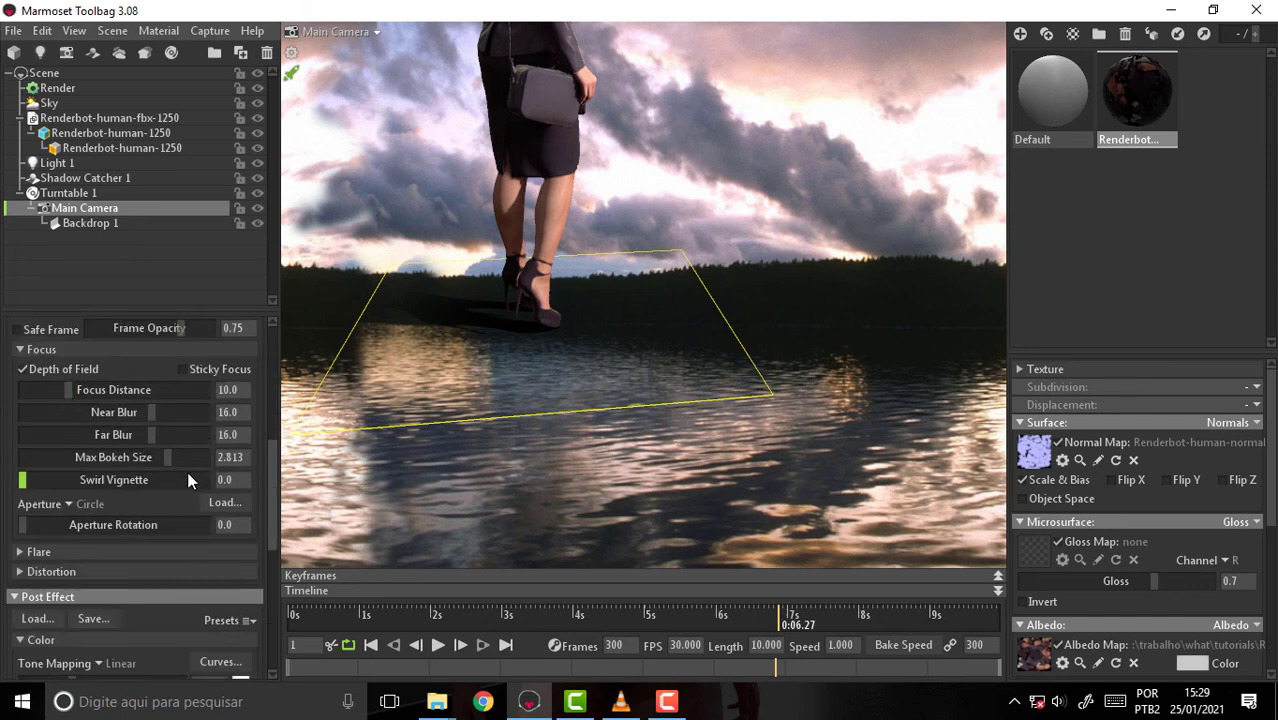
pyautogui.moveTo(160, 457)
pyautogui.mouseDown()
pyautogui.moveTo(78, 453)
pyautogui.moveTo(206, 457)
pyautogui.moveTo(95, 457)
pyautogui.mouseUp()
pyautogui.moveTo(736, 240)
pyautogui.mouseDown(button='middle')
pyautogui.moveTo(862, 410)
pyautogui.moveTo(757, 310)
pyautogui.moveTo(693, 407)
pyautogui.mouseUp(button='middle')
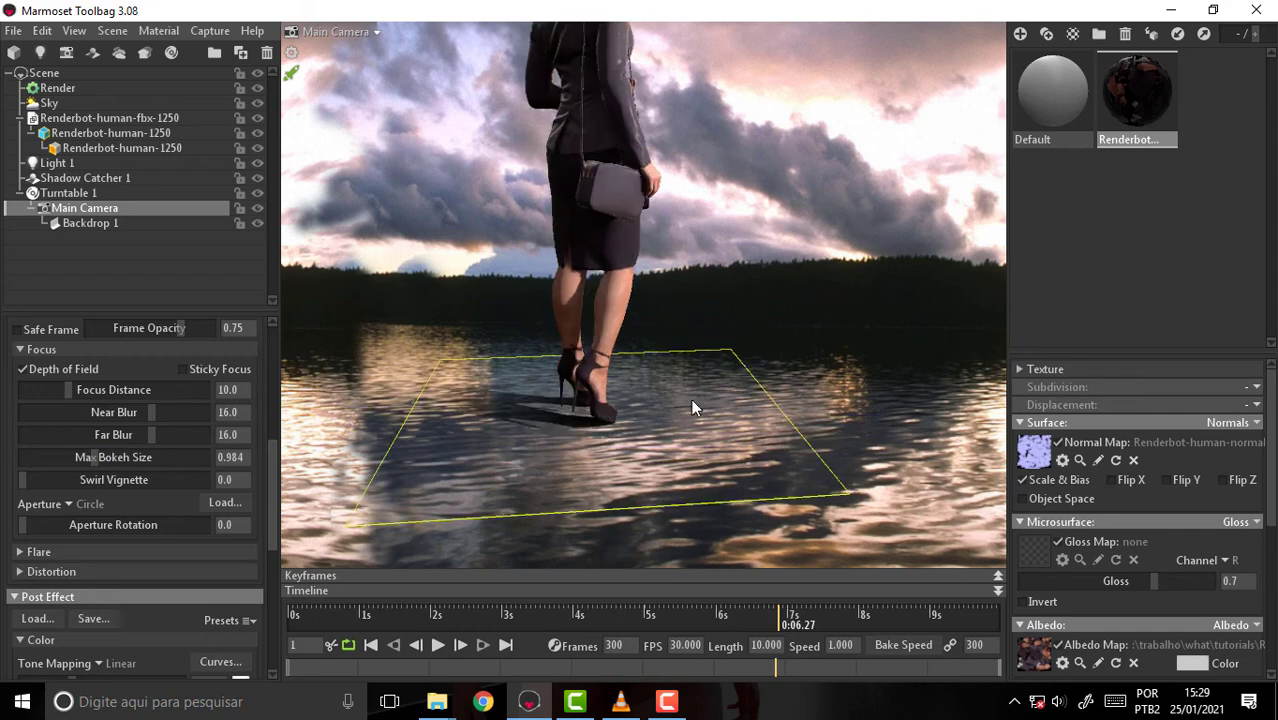
pyautogui.click(620, 701)
# Scrub the tutorial to 01:45, the blurred city-background depth-of-field shot.
pyautogui.moveTo(939, 642)
pyautogui.mouseDown()
pyautogui.moveTo(958, 649)
pyautogui.moveTo(934, 654)
pyautogui.moveTo(958, 659)
pyautogui.mouseUp()
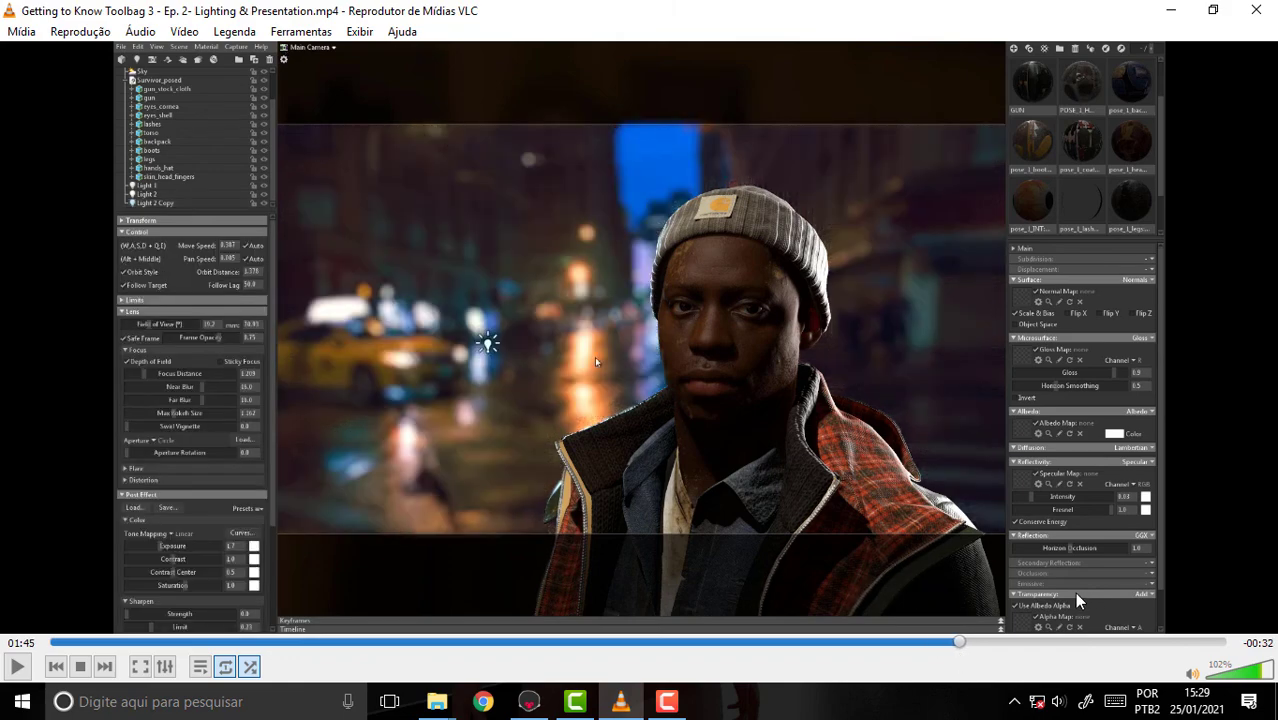